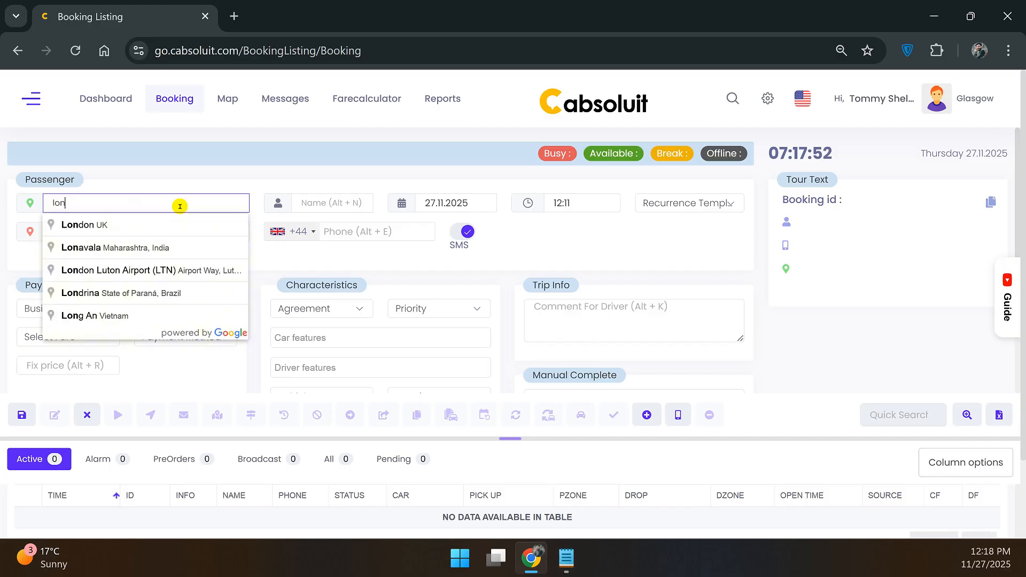
Set the pickup to London Eye, Westminster Bridge Road and the drop-off to London Heathrow Airport.
type("don")
type(" eye")
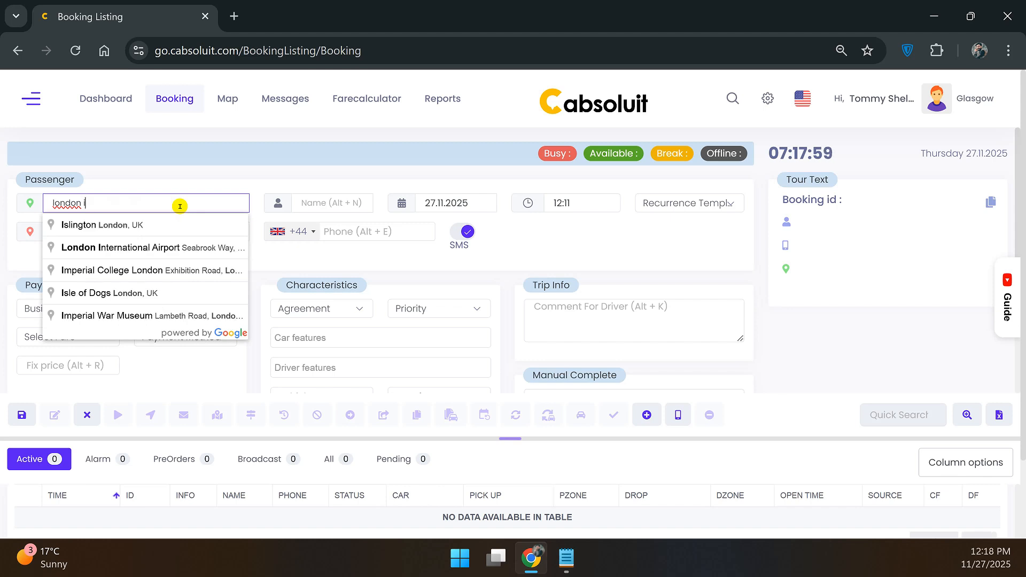
left_click(180, 221)
left_click(183, 235)
type("london airport")
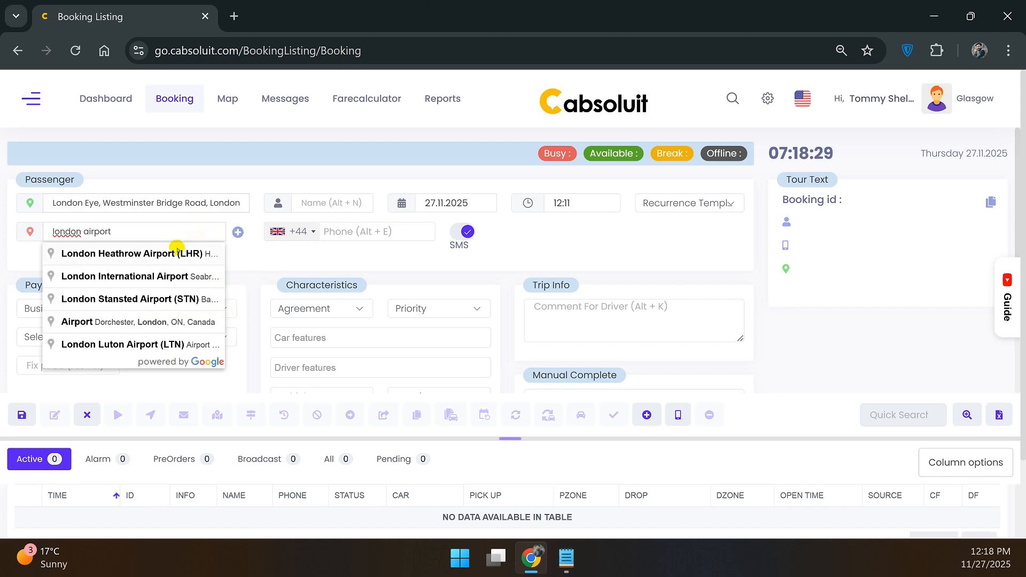
left_click(230, 245)
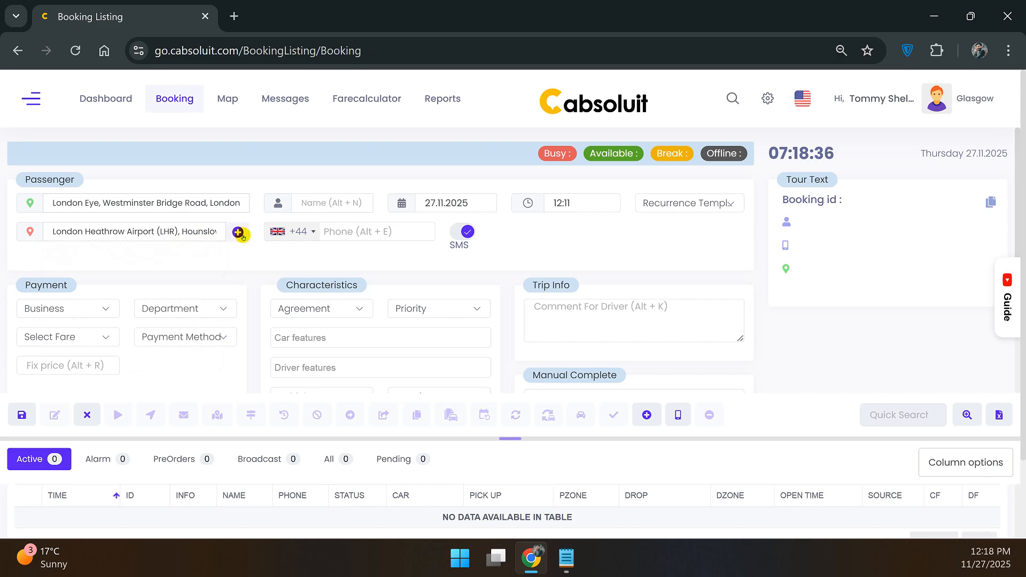
Open the Add stops list and close it without adding an extra stop.
left_click(239, 234)
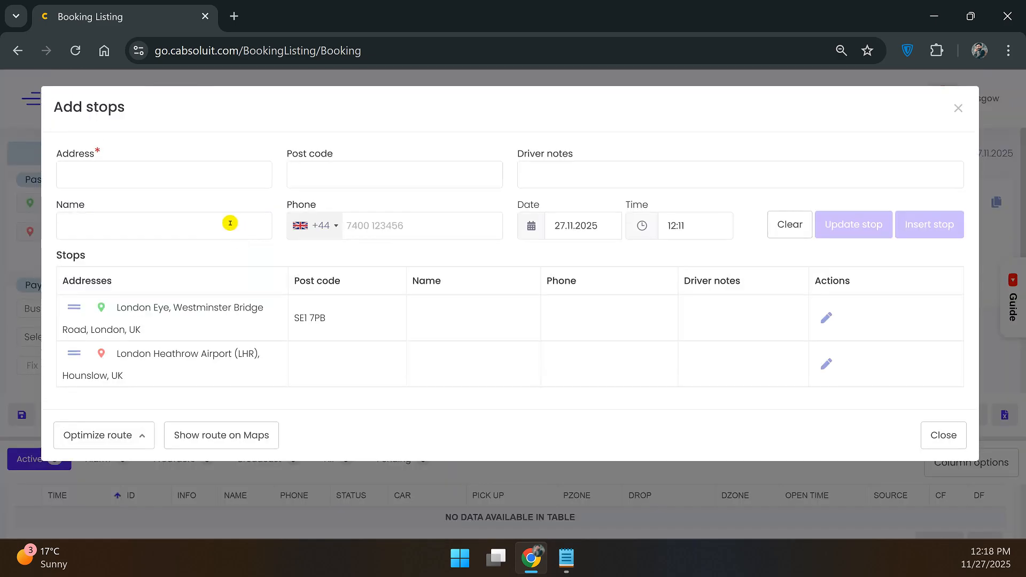
left_click(225, 180)
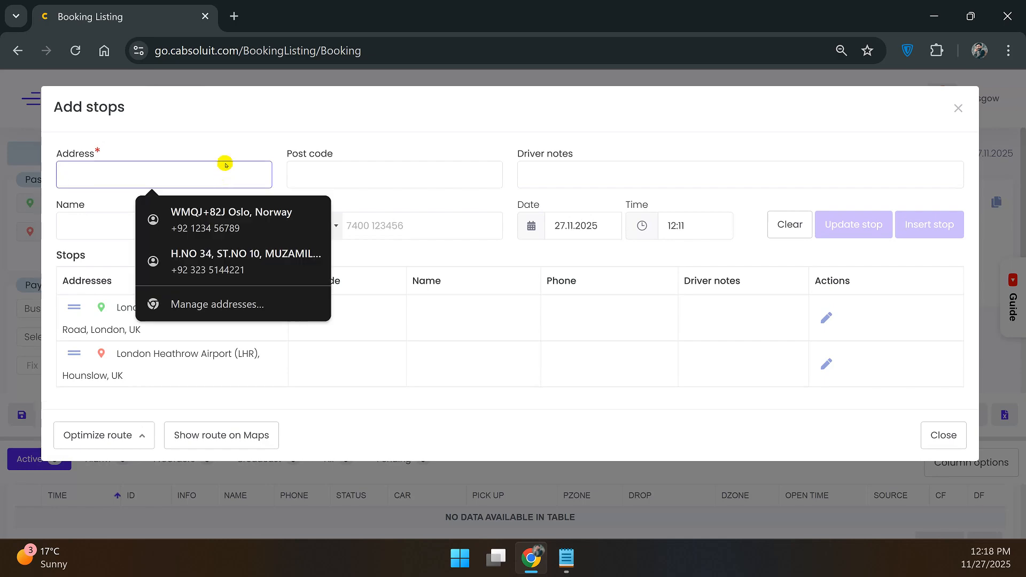
left_click(957, 108)
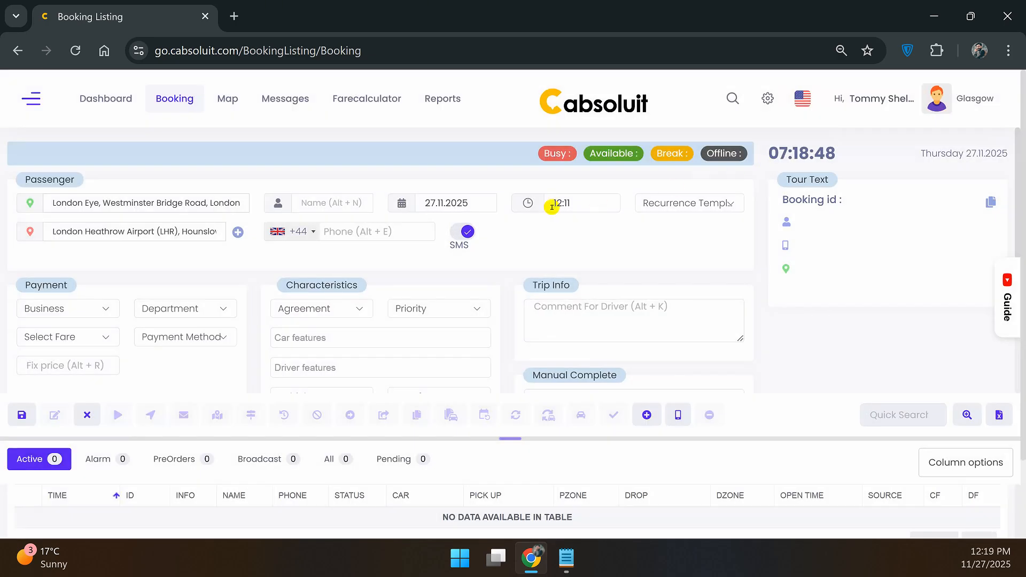
left_click(361, 208)
Enter the passenger's name and phone number, leaving SMS notifications switched on.
type("John doe")
left_click(422, 234)
type("123")
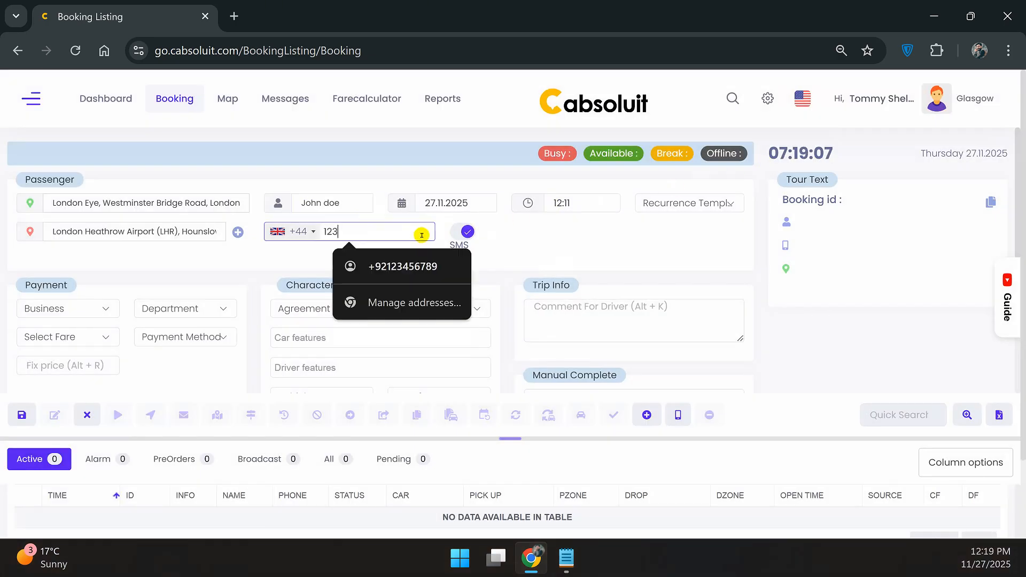
type("5466+6546")
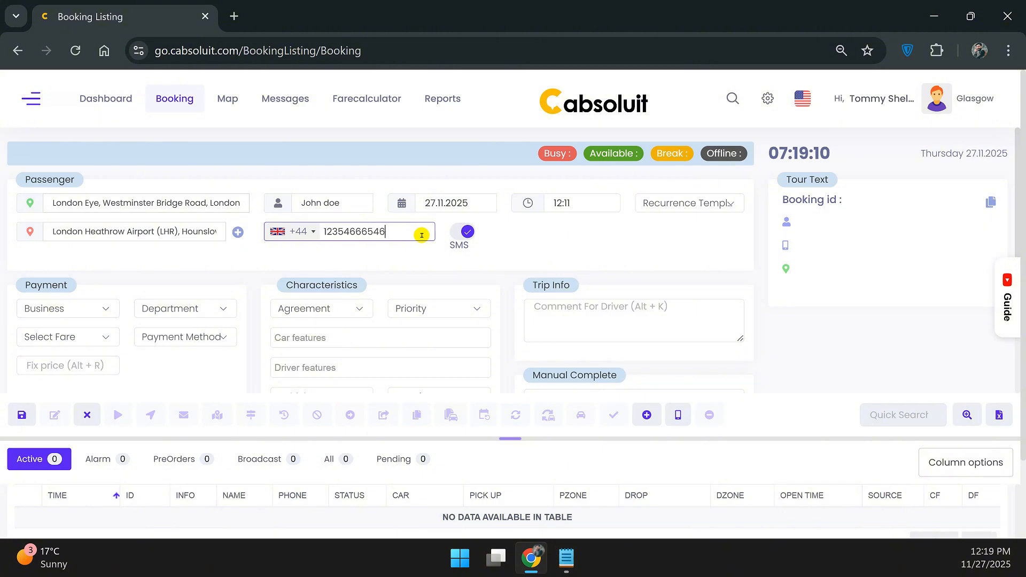
left_click(466, 234)
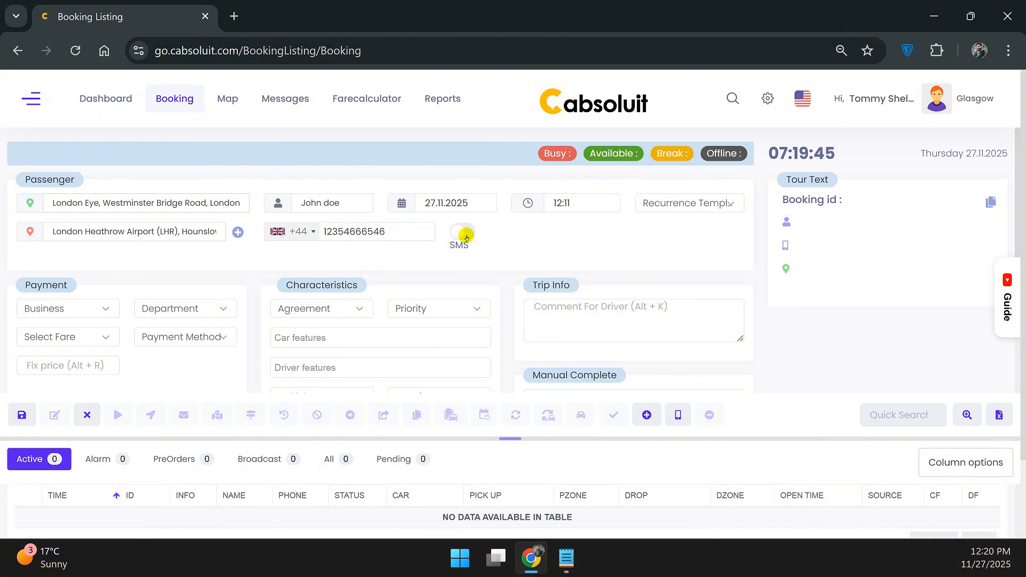
left_click(468, 234)
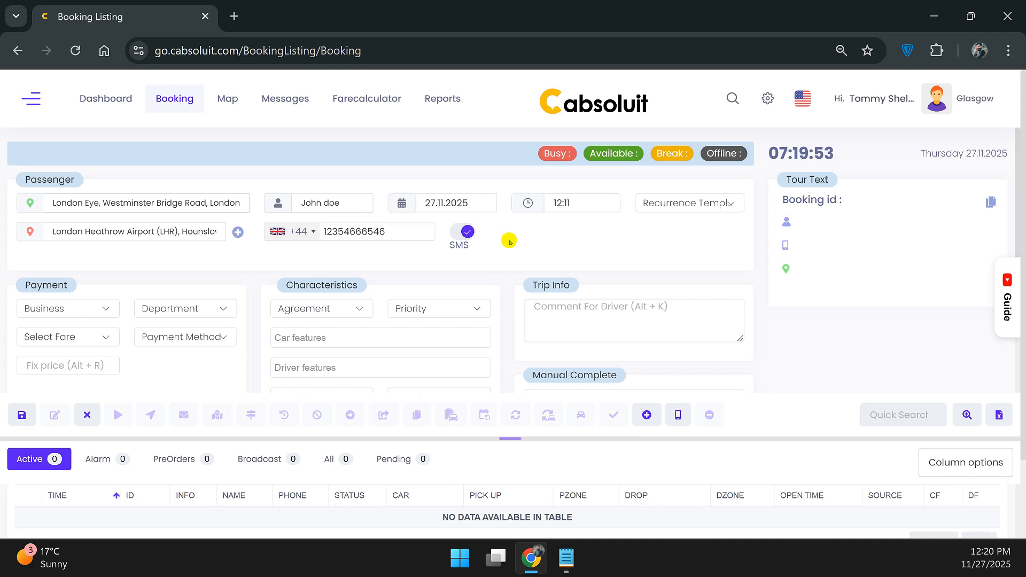
Schedule the pickup for 29.11.2025 at 11:00.
left_click(550, 350)
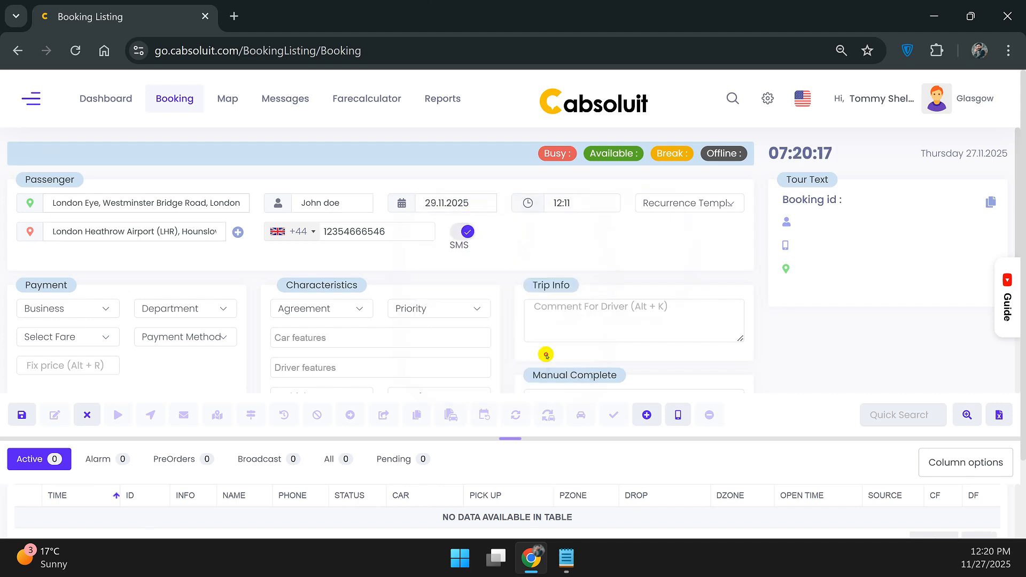
left_click(567, 208)
type("11:00")
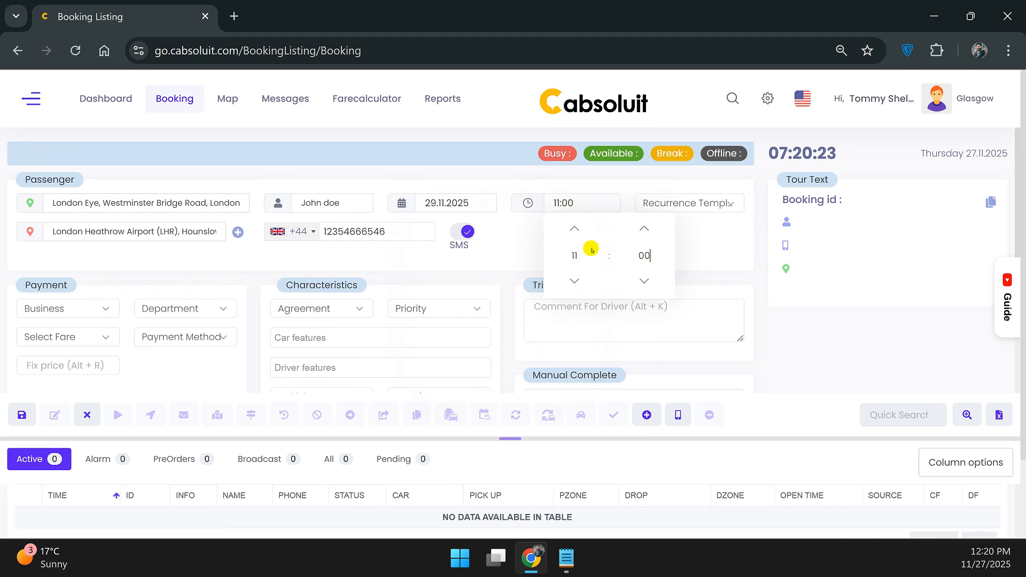
key("Return")
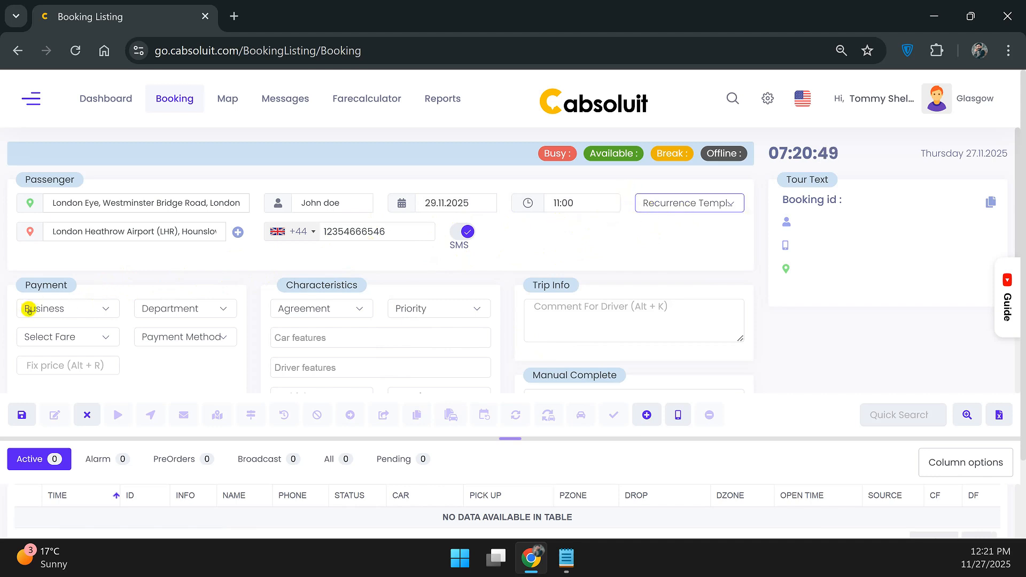
Keep the business account unchanged, choose Cash payment, and enter a fixed price of 200.
scroll(53, 316, "down", 1)
left_click(94, 229)
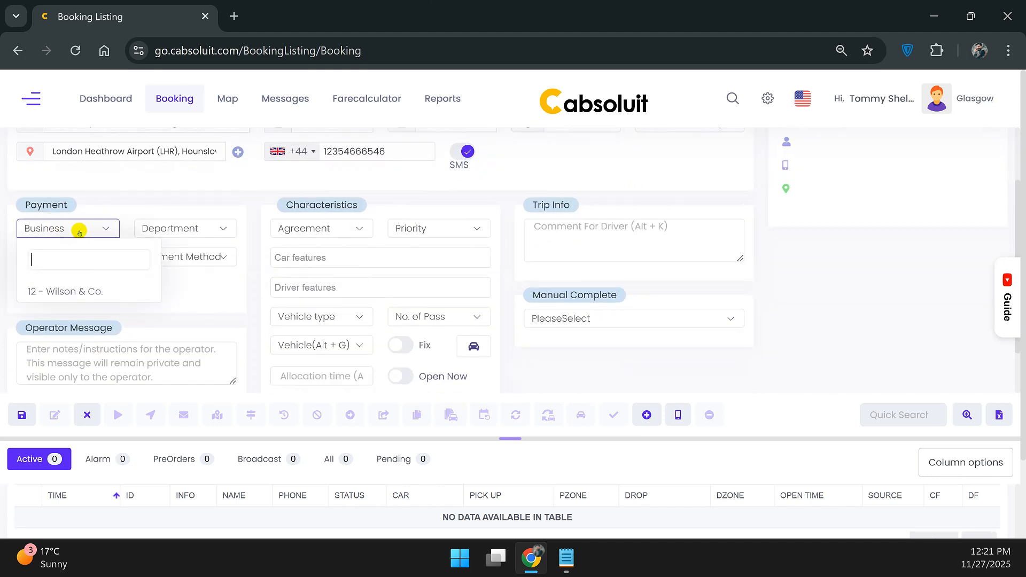
left_click(126, 223)
left_click(156, 253)
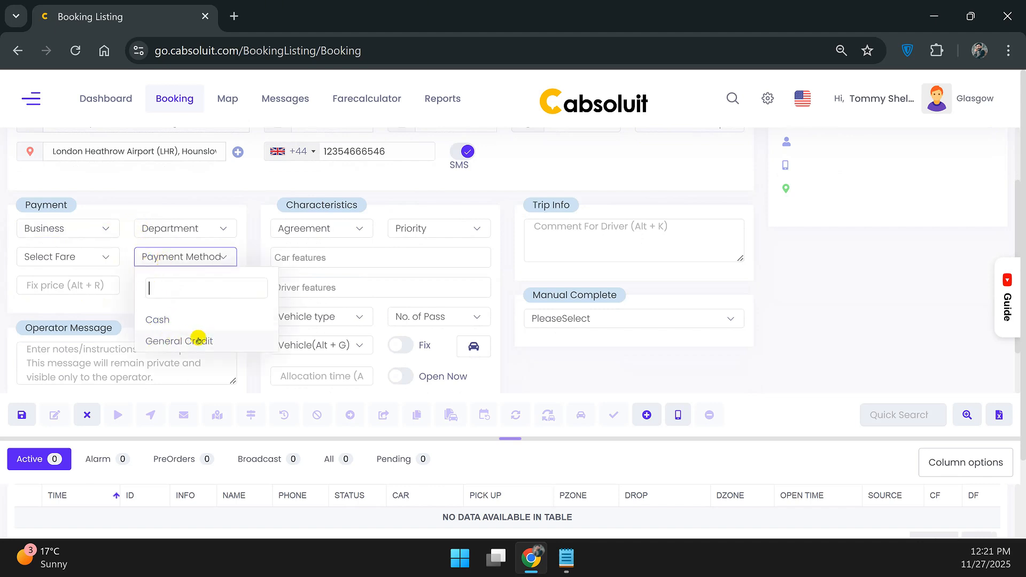
left_click(174, 323)
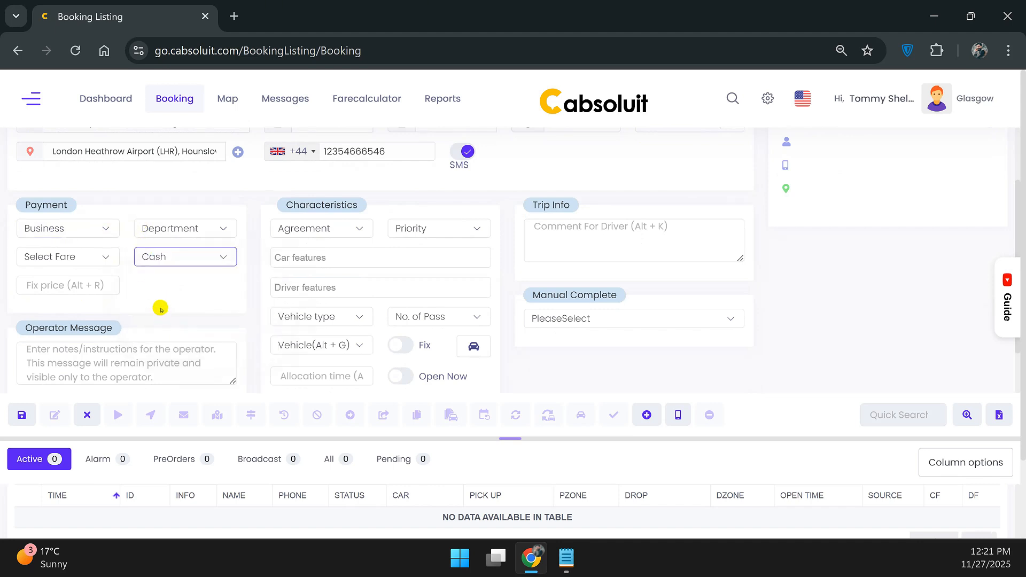
left_click(71, 256)
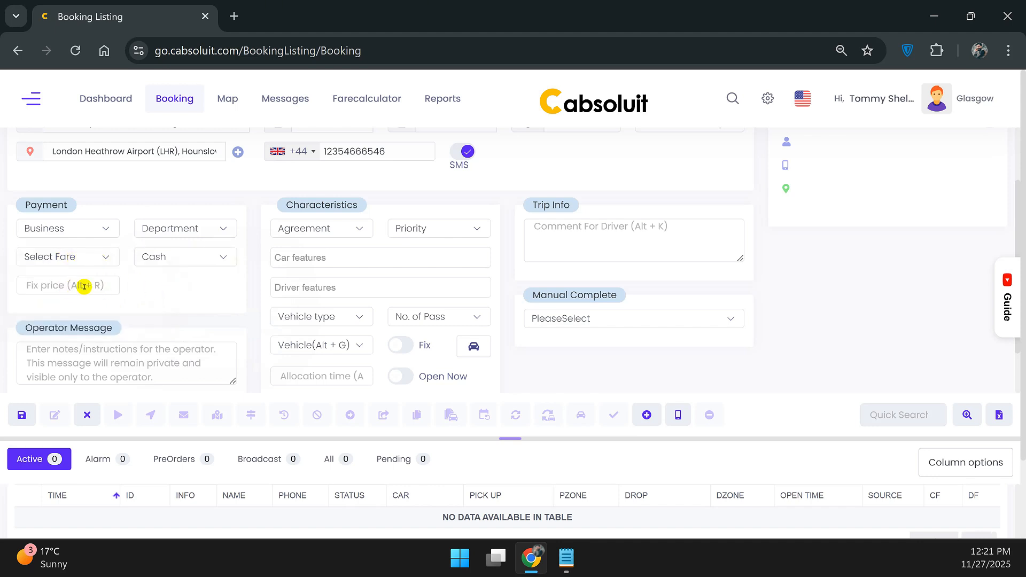
left_click(101, 289)
type("200")
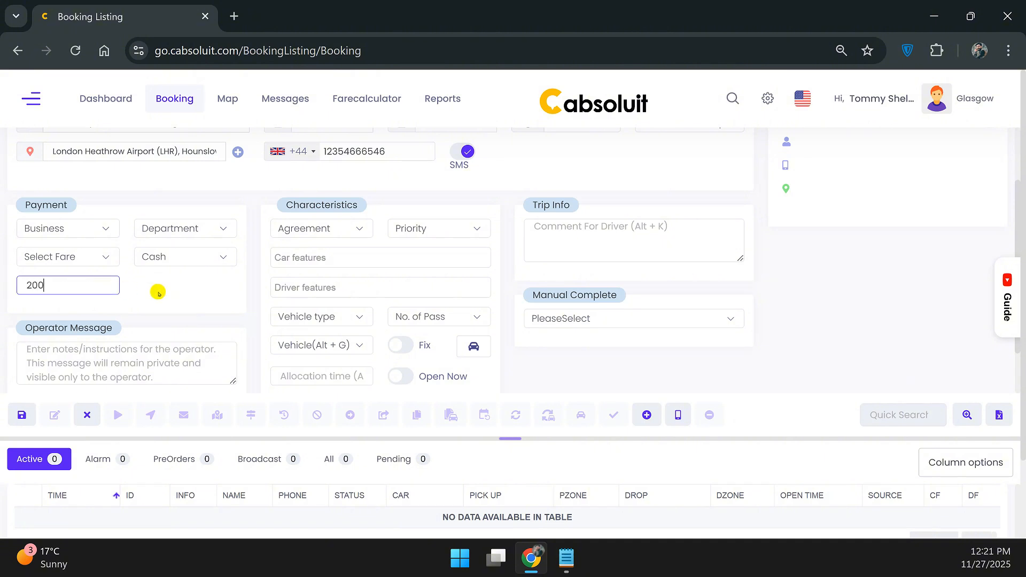
left_click(145, 293)
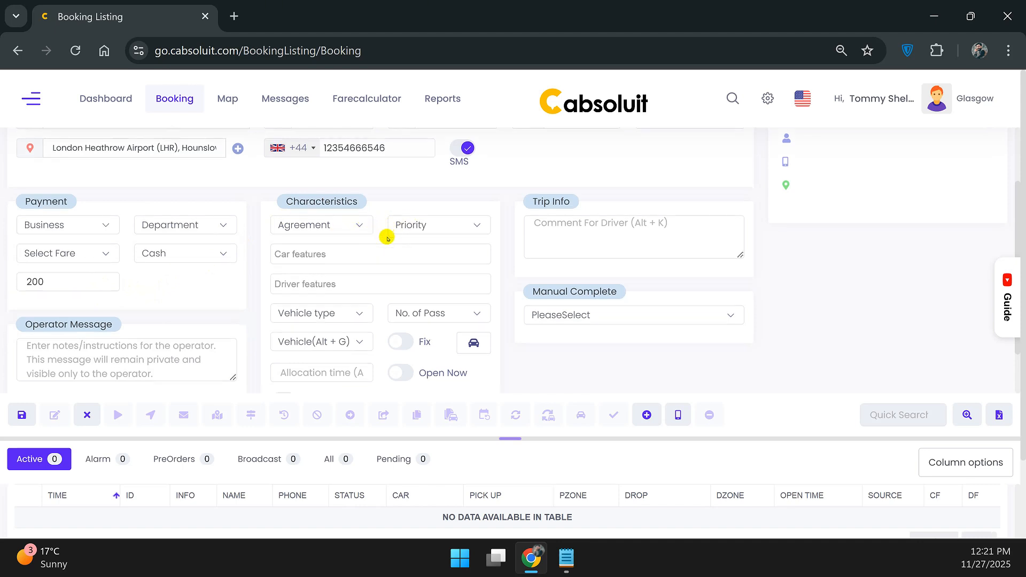
Set Vehicle type to SUV and No. of Pass. to Upto 5, leaving car, driver and vehicle unset.
scroll(386, 235, "down", 1)
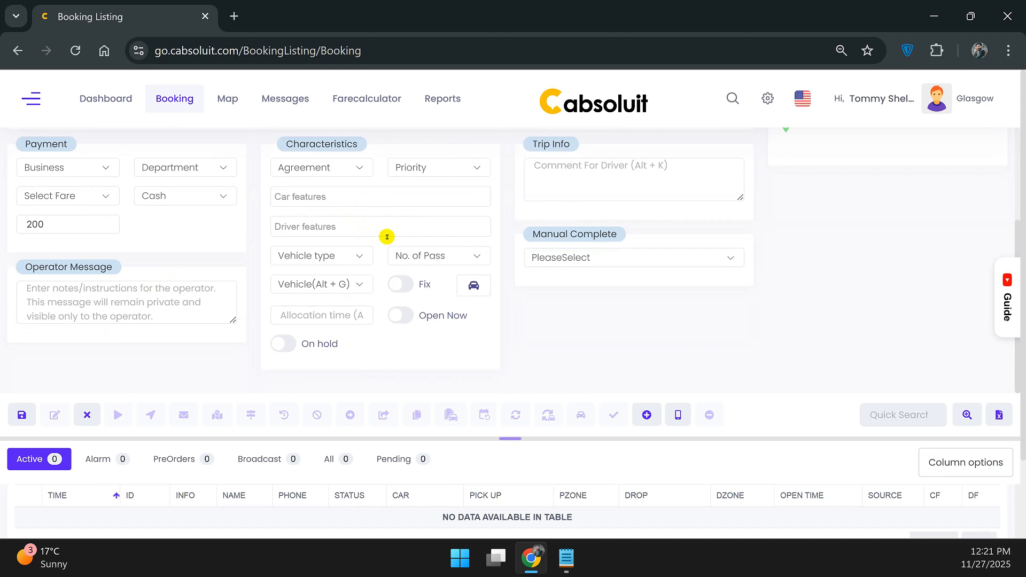
left_click(341, 197)
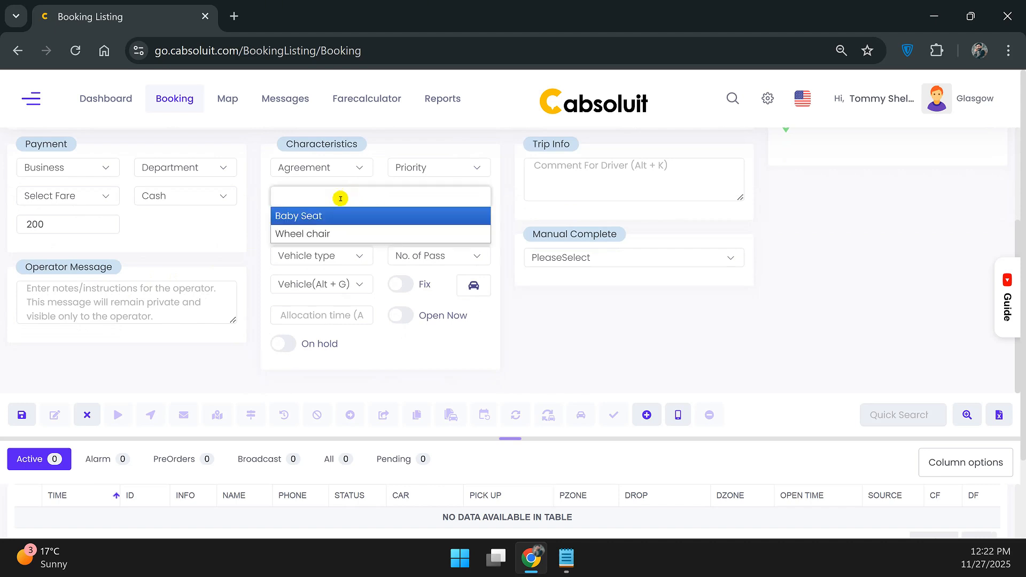
left_click(266, 210)
left_click(297, 228)
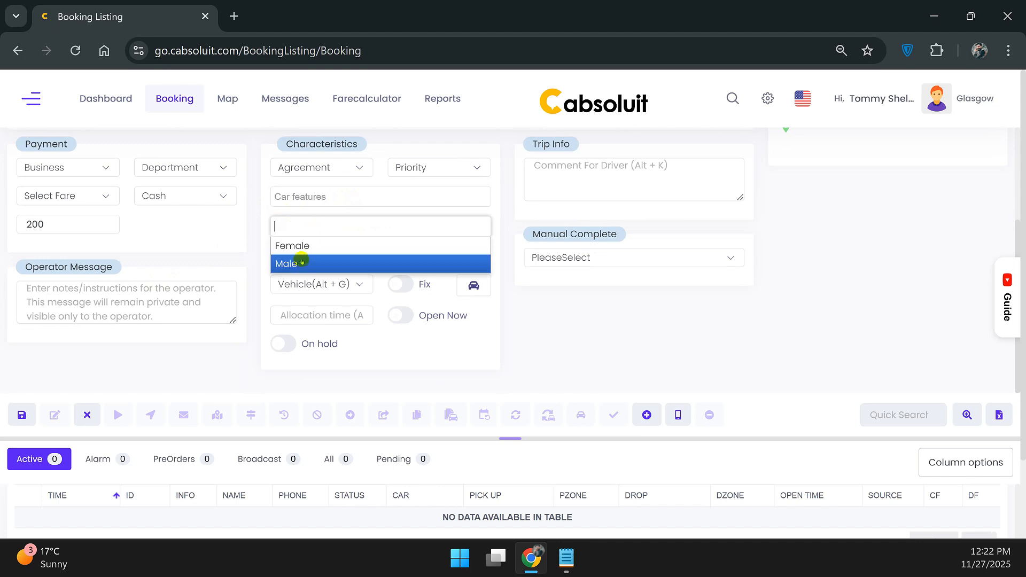
left_click(259, 241)
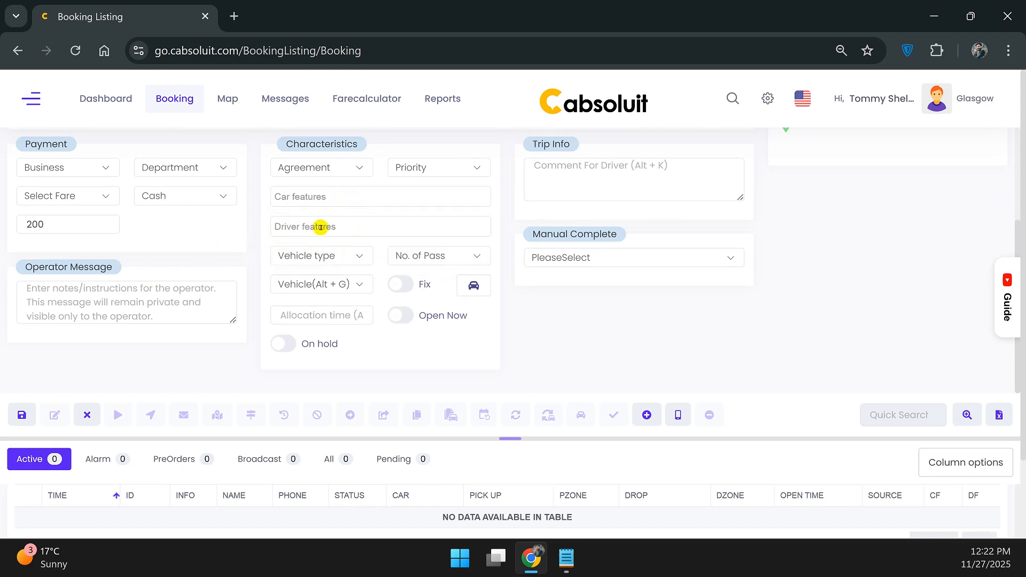
left_click(351, 256)
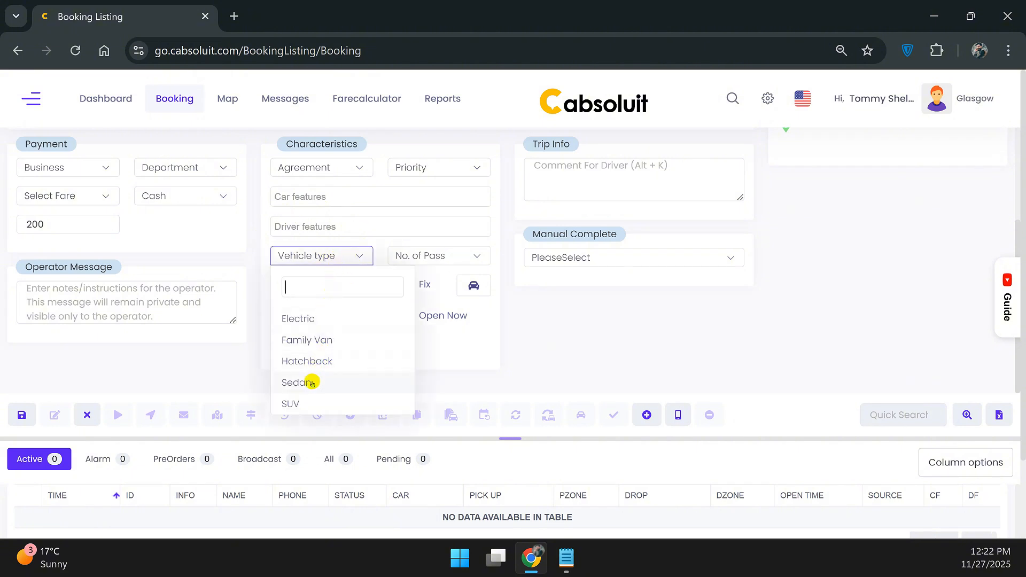
left_click(304, 397)
left_click(409, 259)
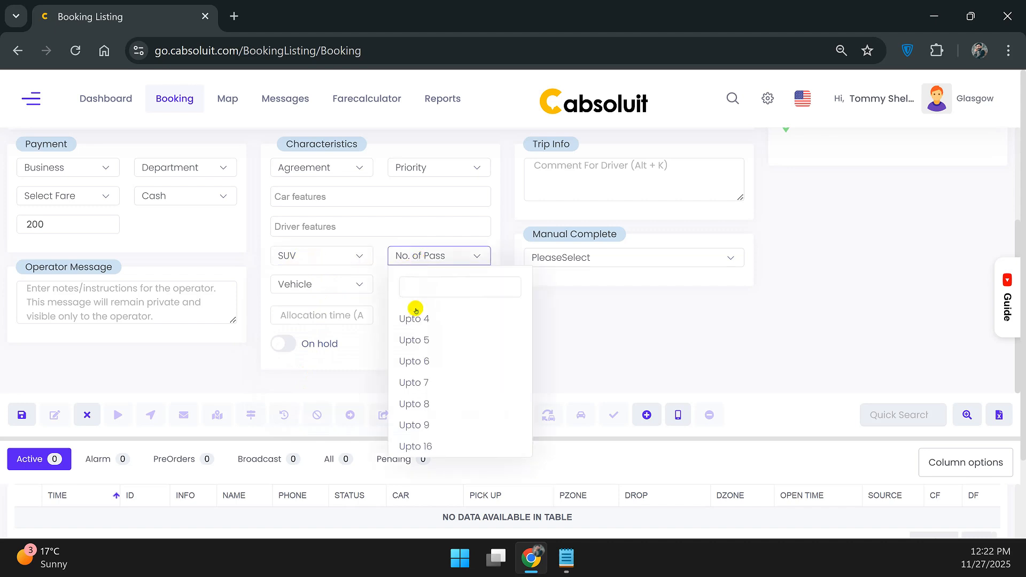
left_click(418, 335)
left_click(349, 288)
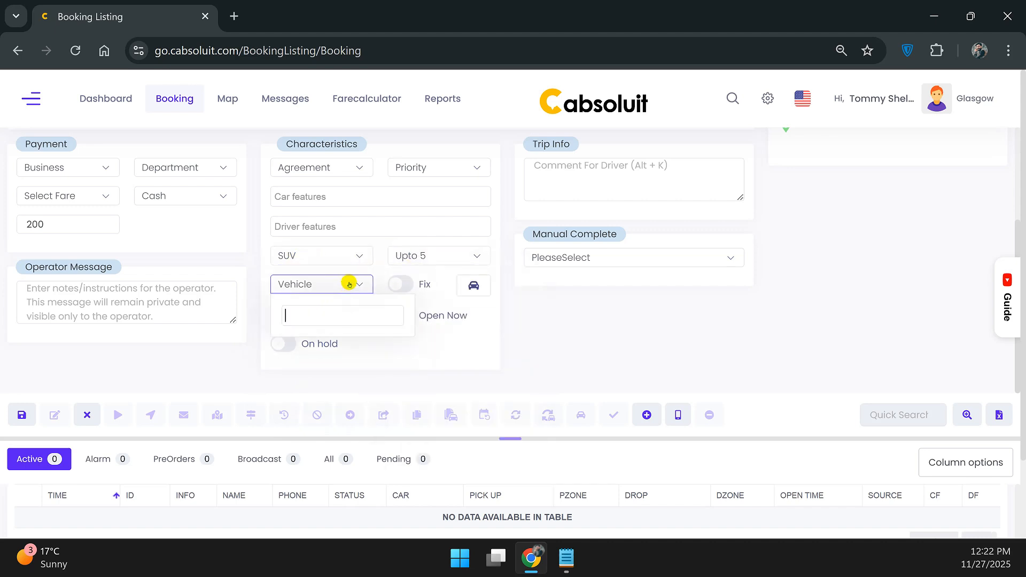
left_click(350, 285)
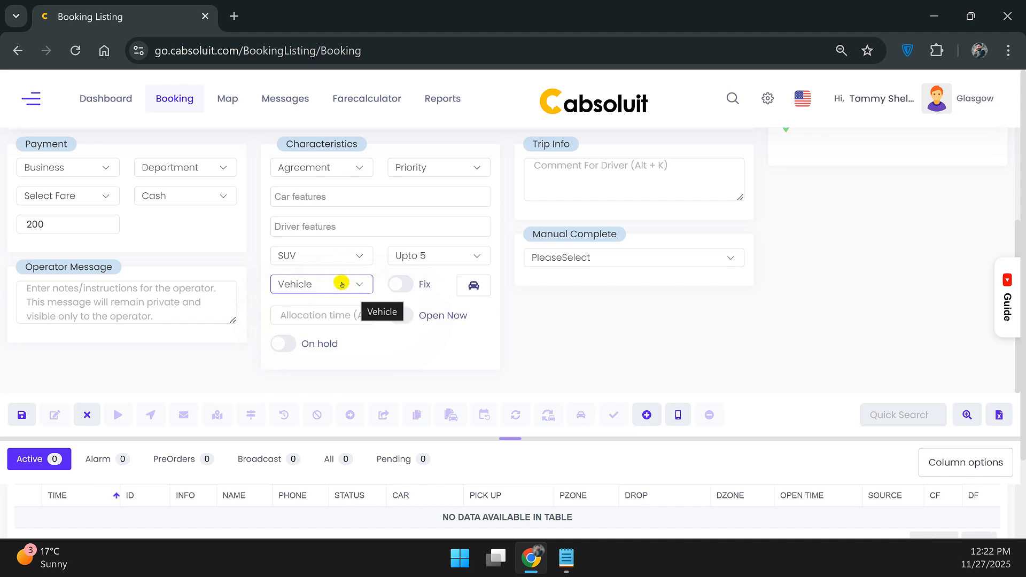
left_click(481, 293)
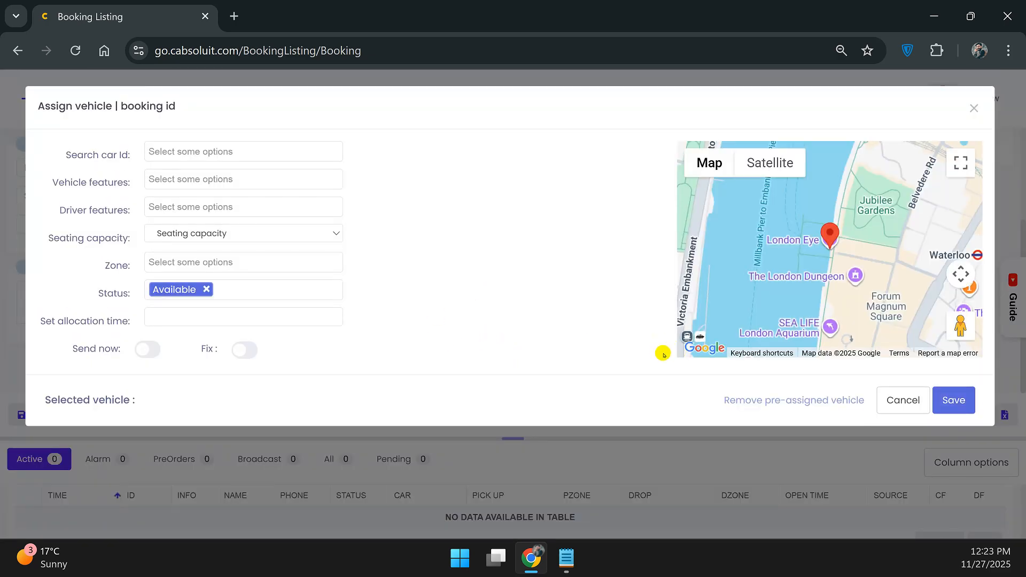
left_click(902, 399)
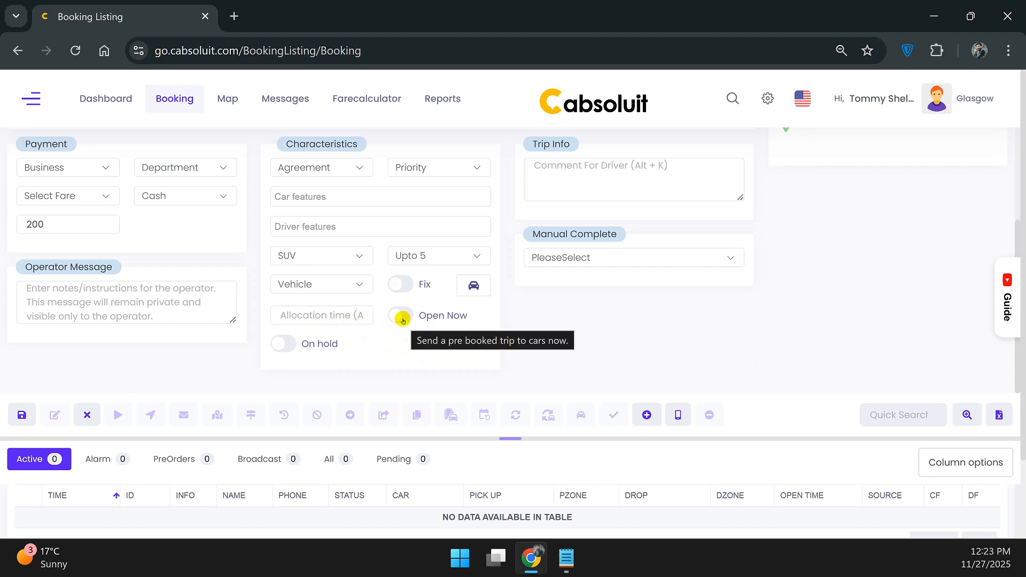
Toggle On hold on and back off, then save the booking to get a new booking ID.
left_click(284, 348)
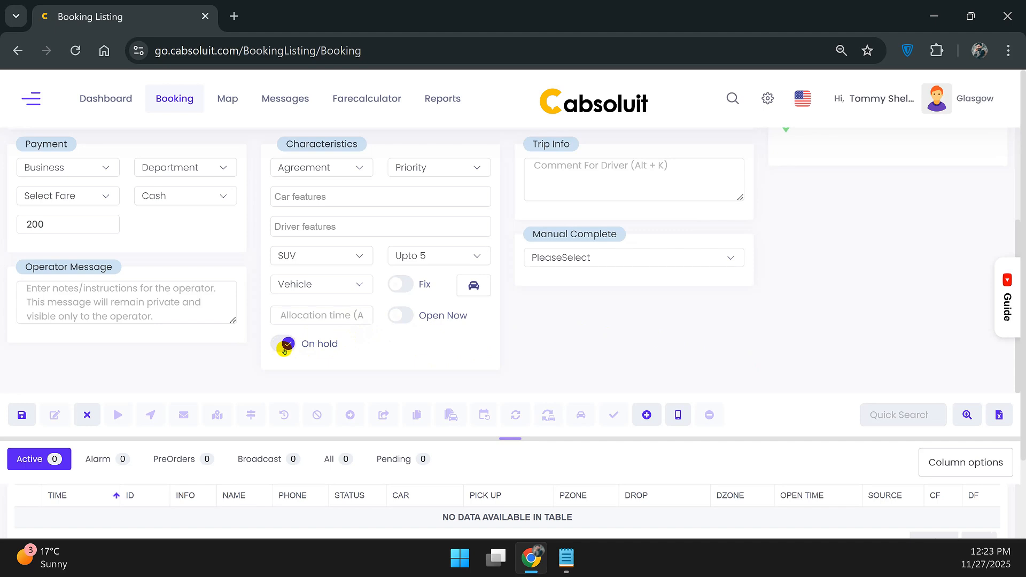
left_click(284, 347)
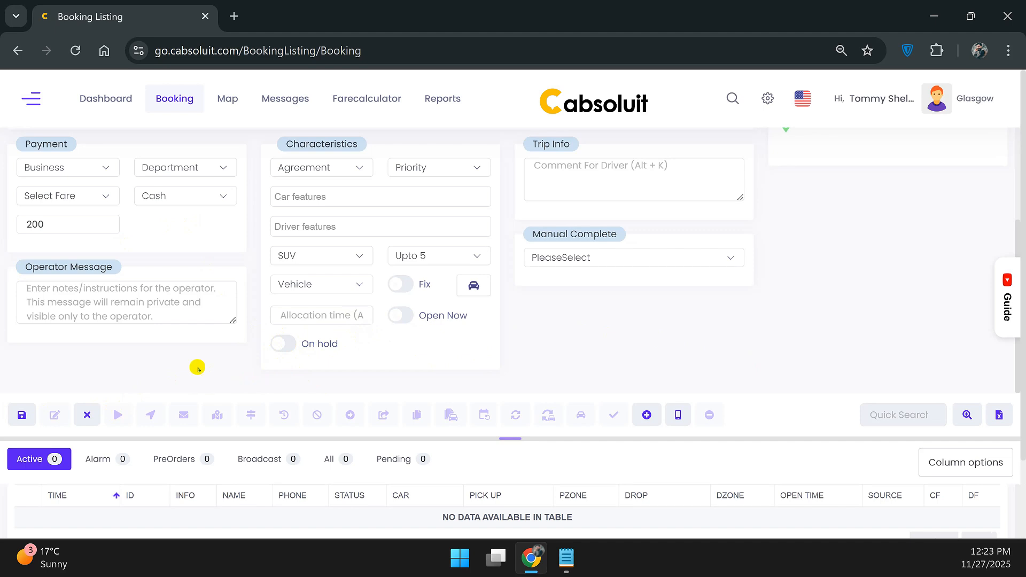
left_click(22, 414)
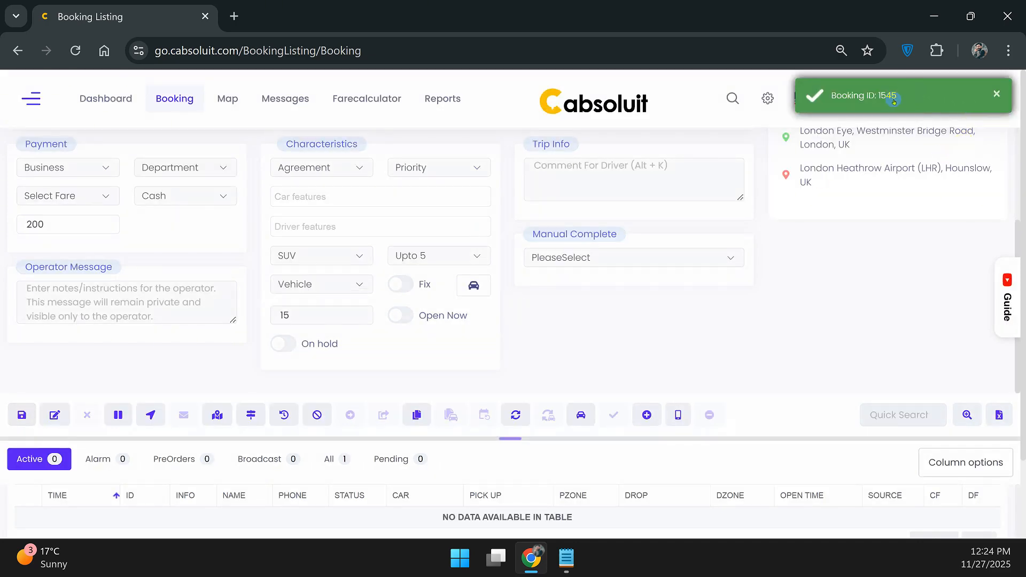
Scroll up to the Passenger section of the cleared booking form.
scroll(783, 272, "up", 3)
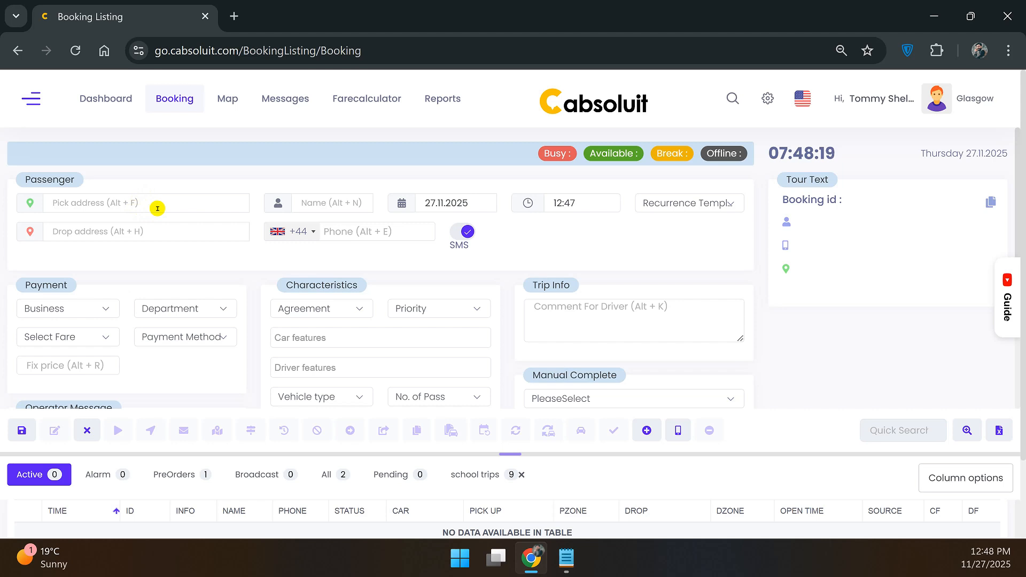
Set pickup to Derby Railway Station and drop-off to Richmond College Prep Schools.
left_click(169, 205)
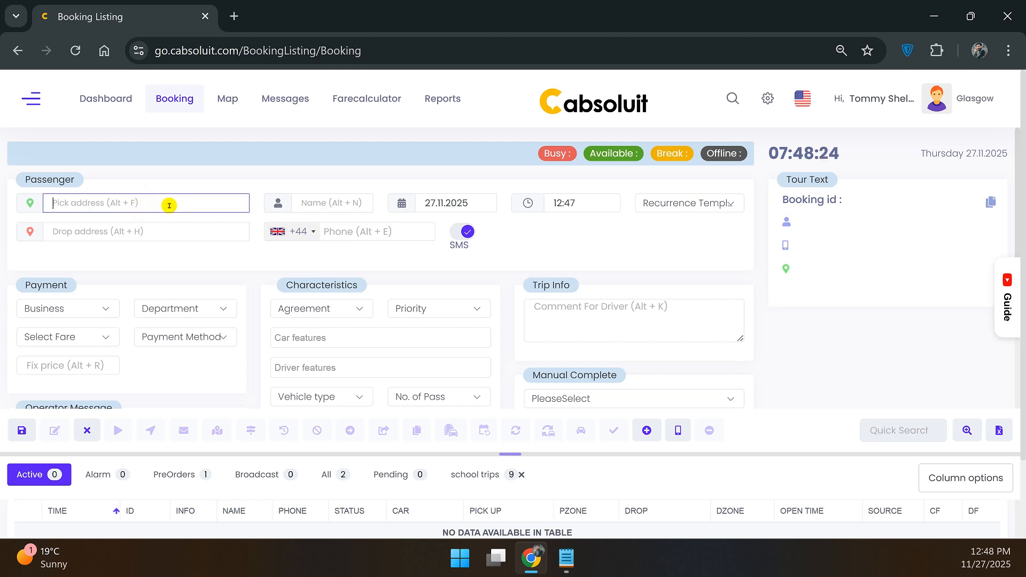
type("derby")
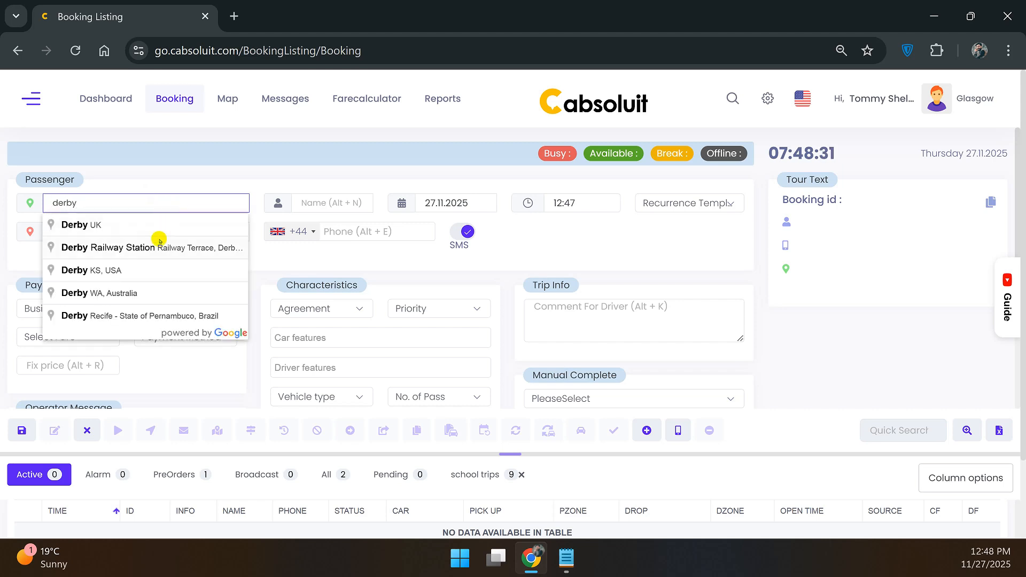
left_click(158, 240)
left_click(130, 232)
type("richmond prep s")
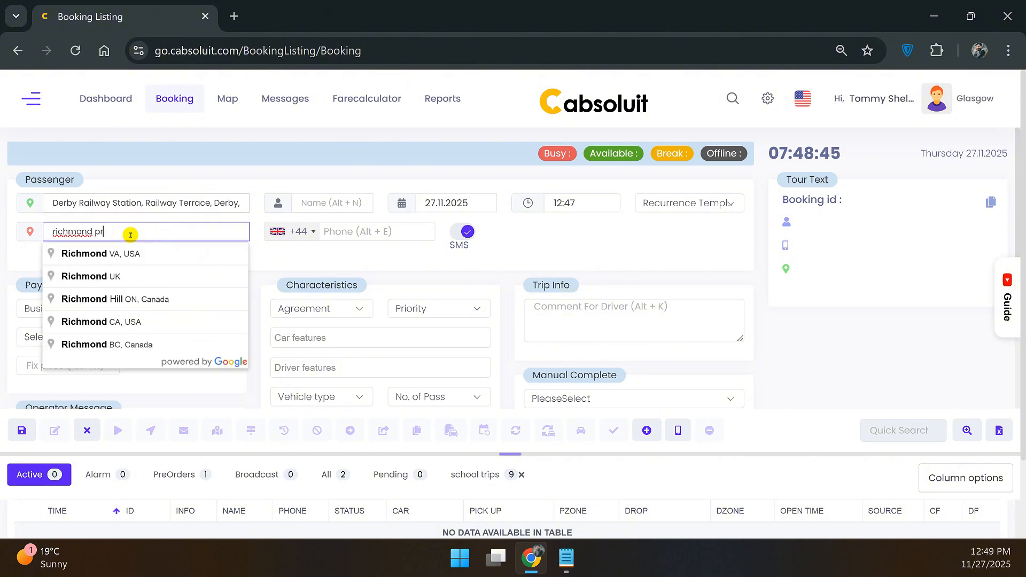
left_click(134, 254)
Enter the passenger's name and phone number and open the Recurrence Template list.
left_click(327, 205)
type("Mark doe")
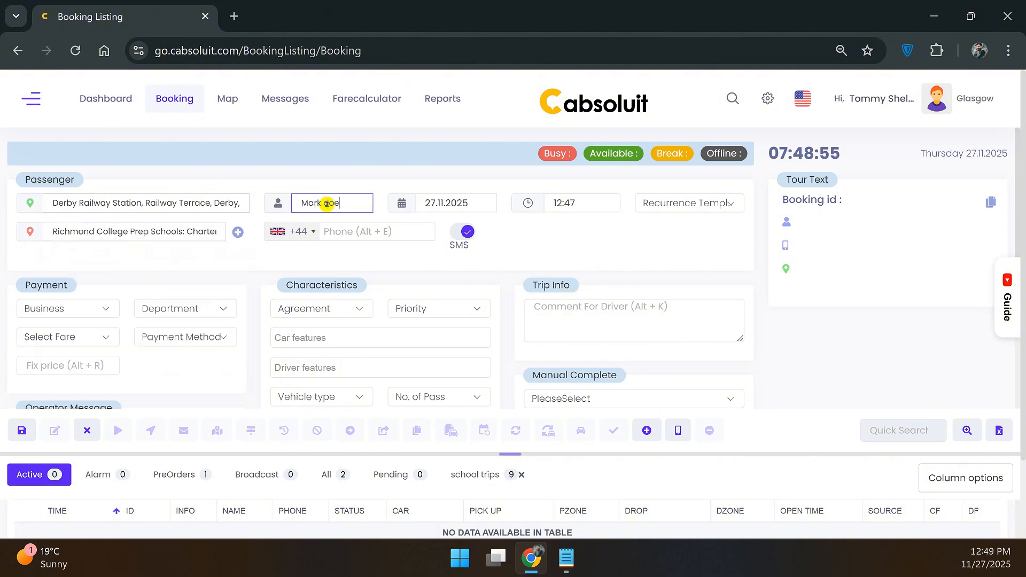
left_click(349, 231)
type("879546241")
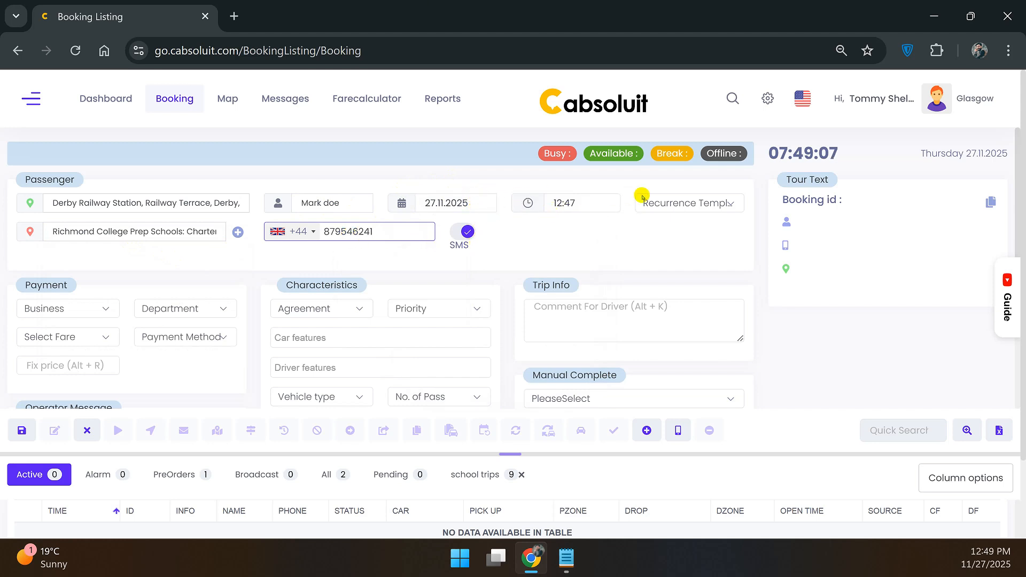
left_click(718, 203)
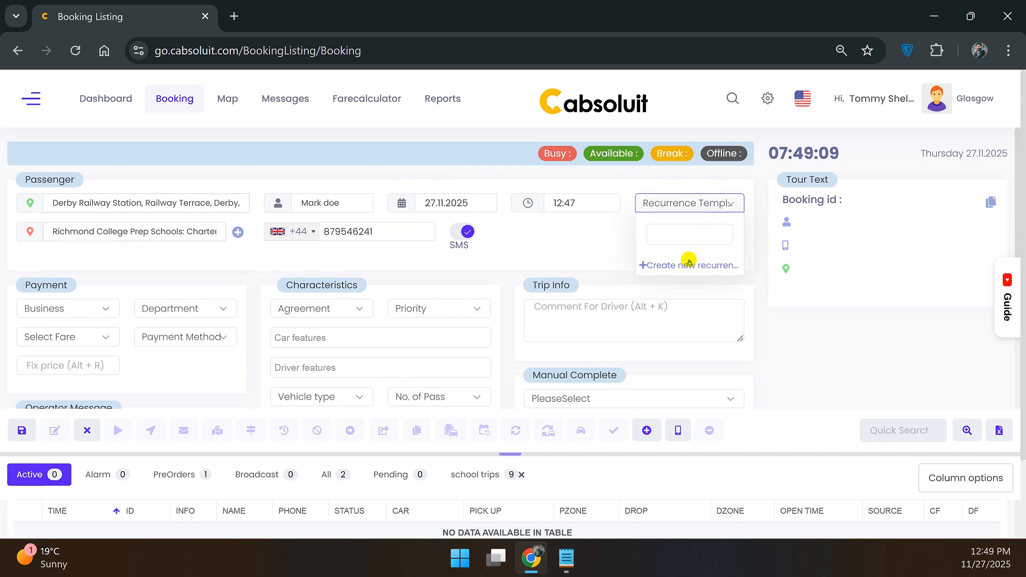
Create a new recurrence starting on 28.11.2025 at 8:00.
left_click(712, 266)
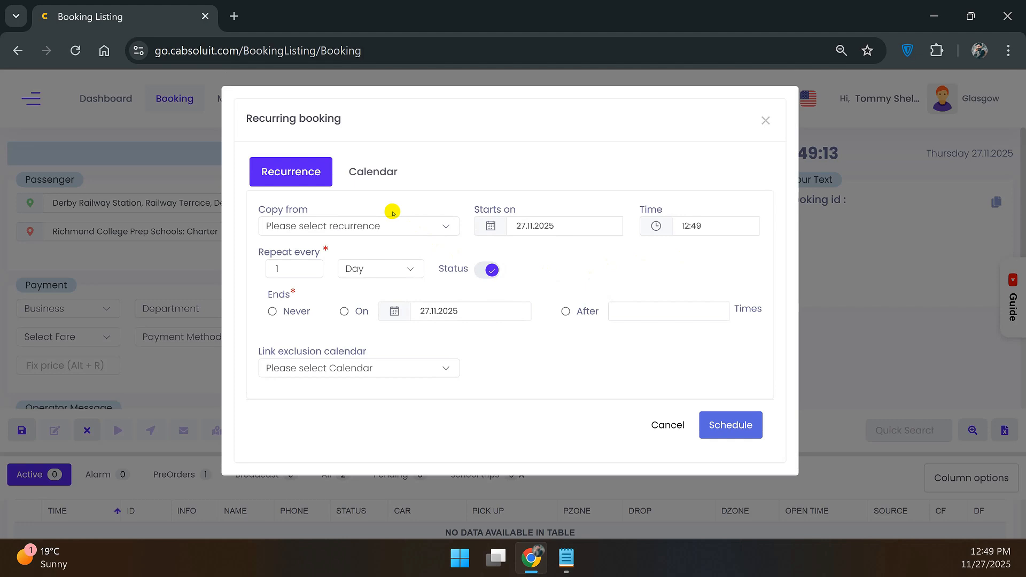
left_click(545, 225)
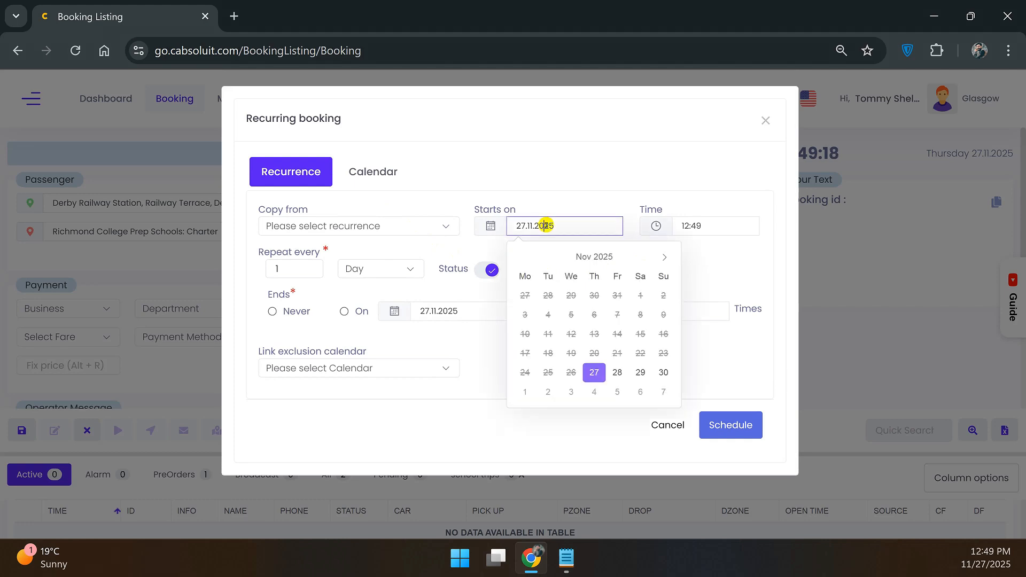
left_click(611, 373)
left_click(692, 224)
left_click(703, 278)
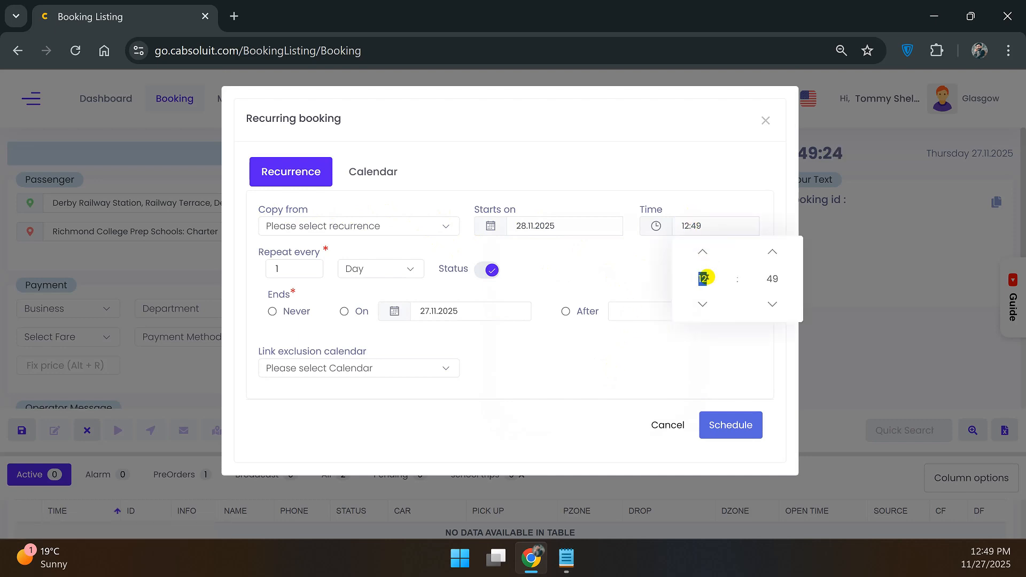
type("0800")
left_click(652, 285)
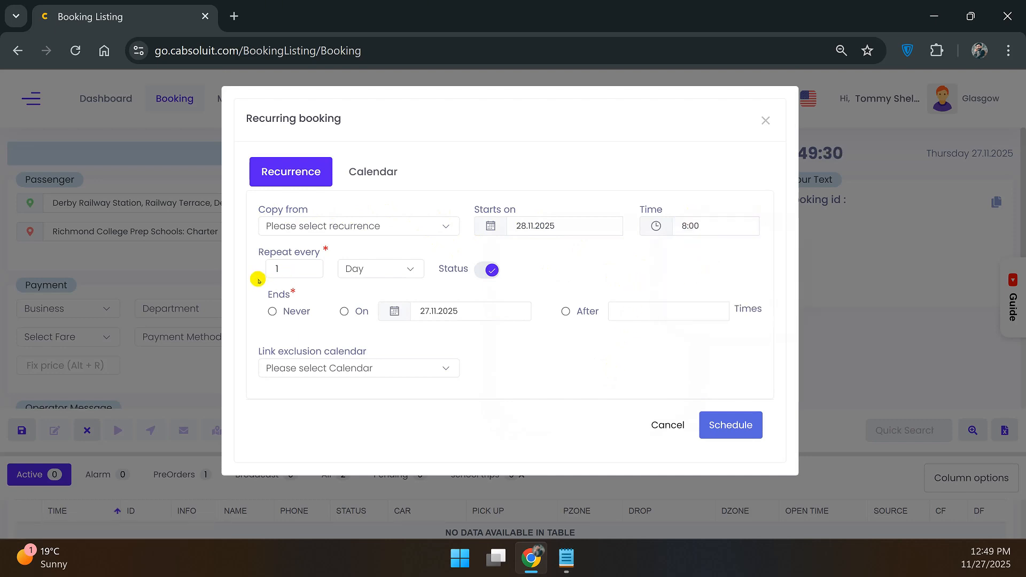
Repeat every week on Monday, Tuesday and Wednesday, ending after 3 times.
left_click(380, 267)
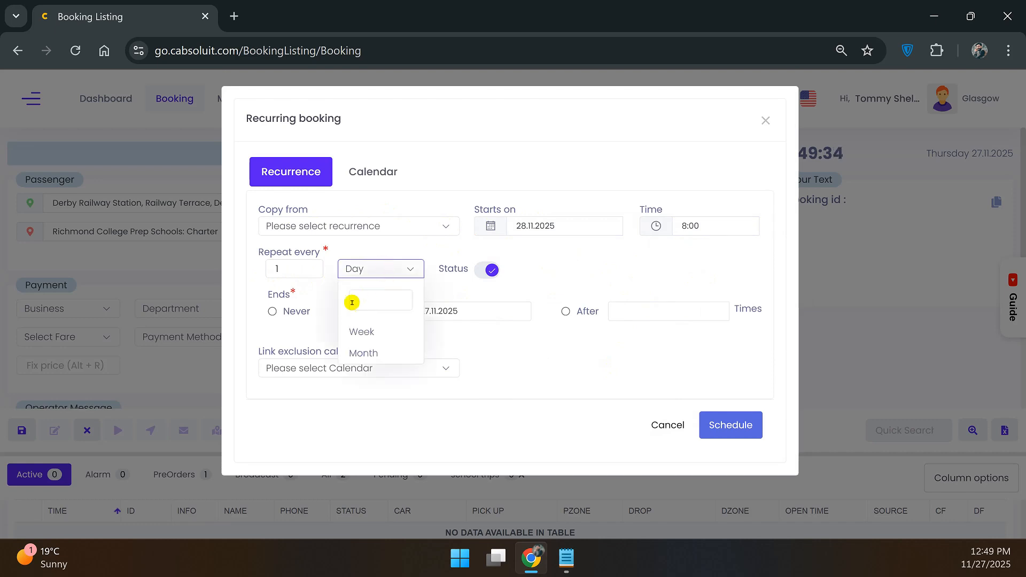
left_click(378, 333)
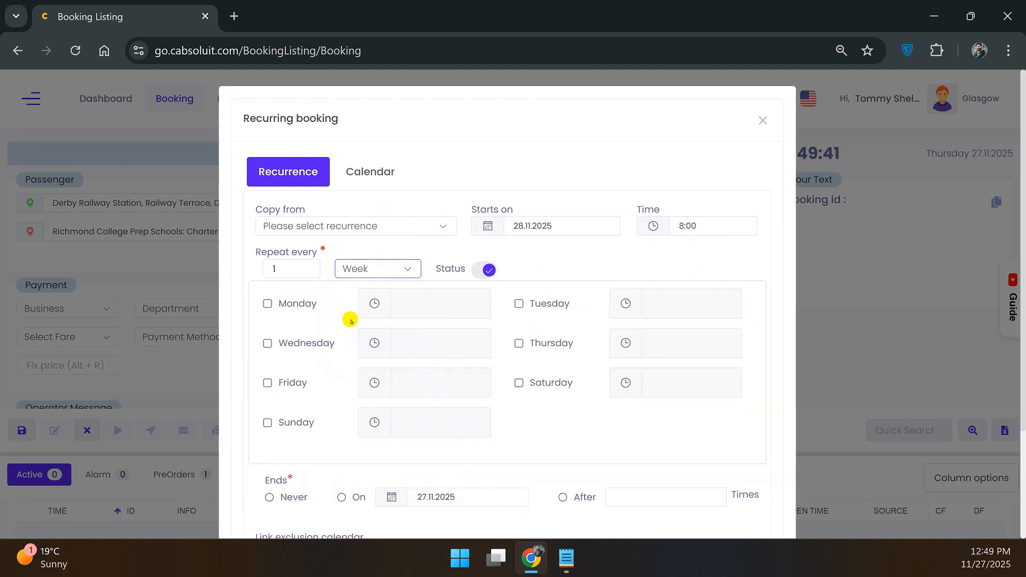
left_click(296, 305)
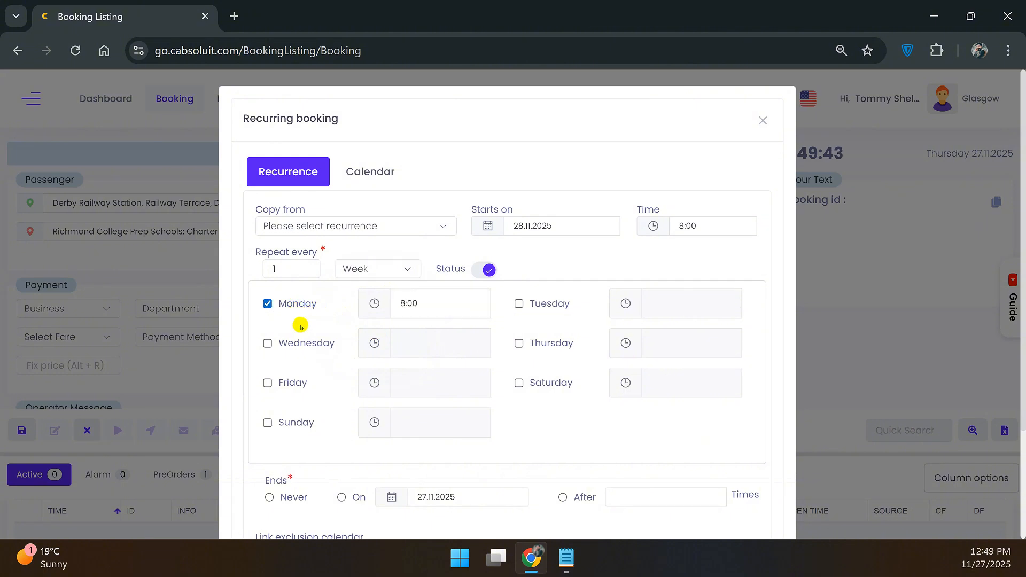
left_click(517, 305)
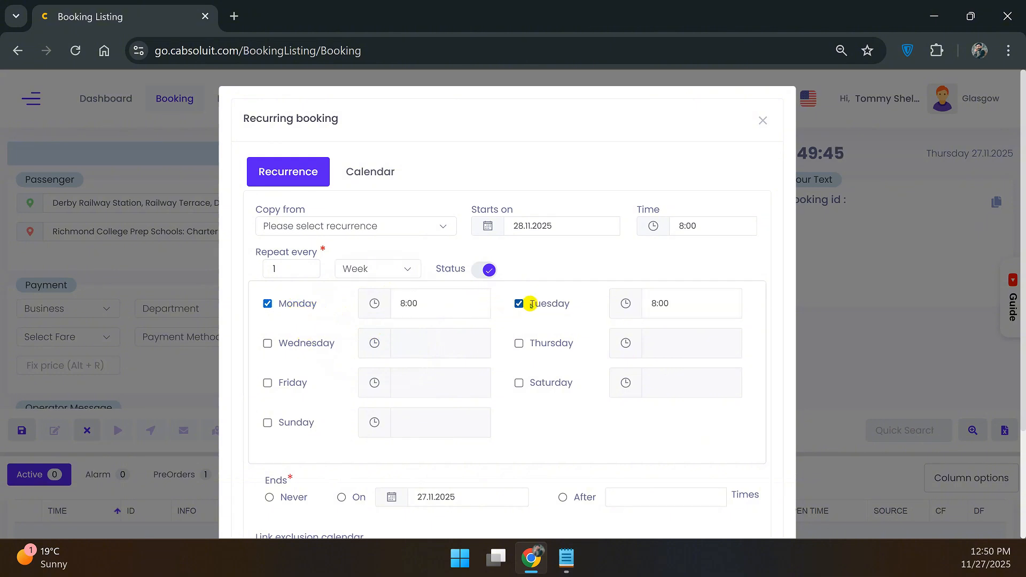
left_click(298, 343)
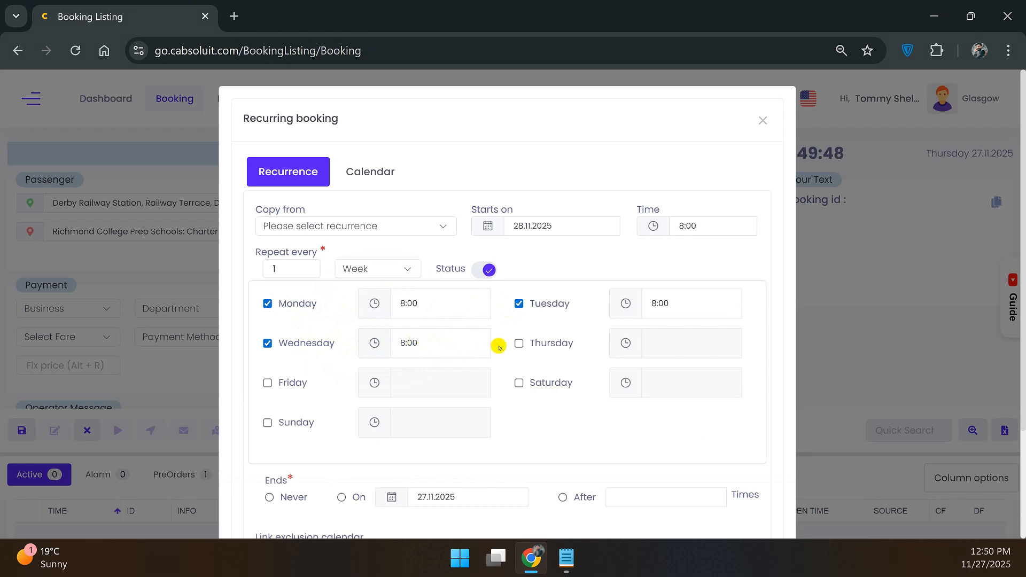
scroll(499, 348, "down", 3)
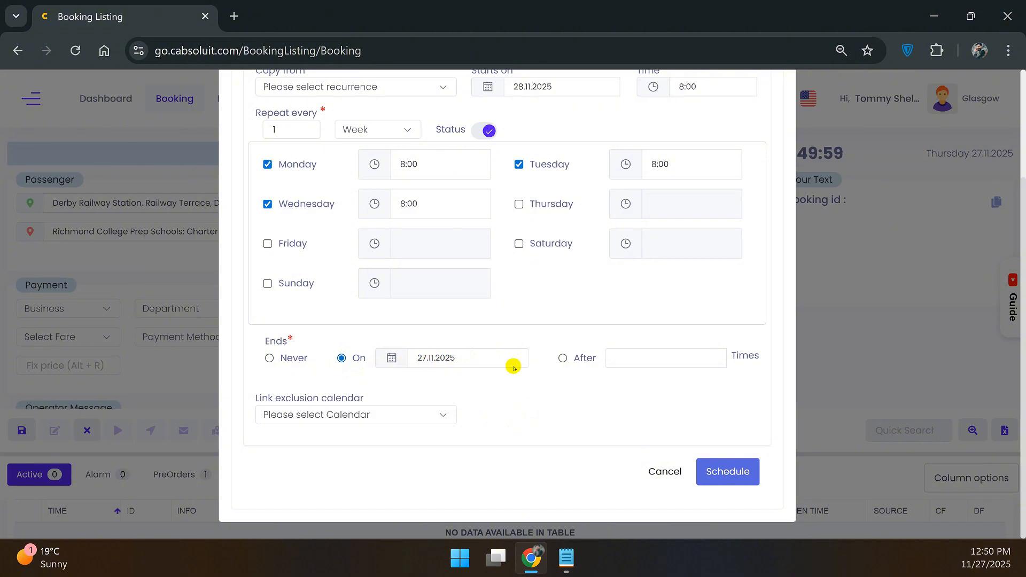
left_click(629, 356)
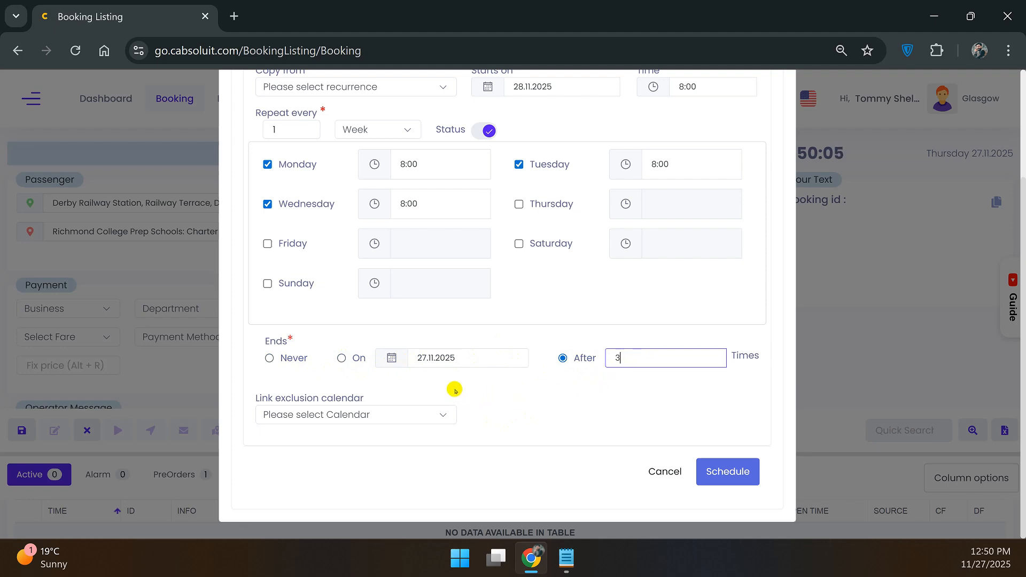
scroll(483, 378, "up", 3)
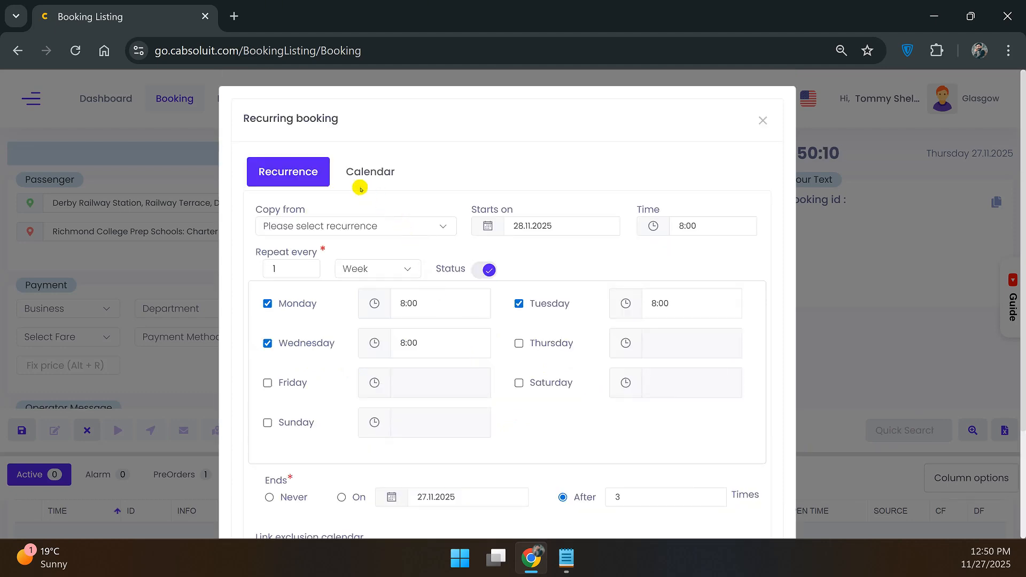
Check the Calendar shows trips on 1, 2 and 3 December 2025, then schedule the recurrence.
left_click(377, 173)
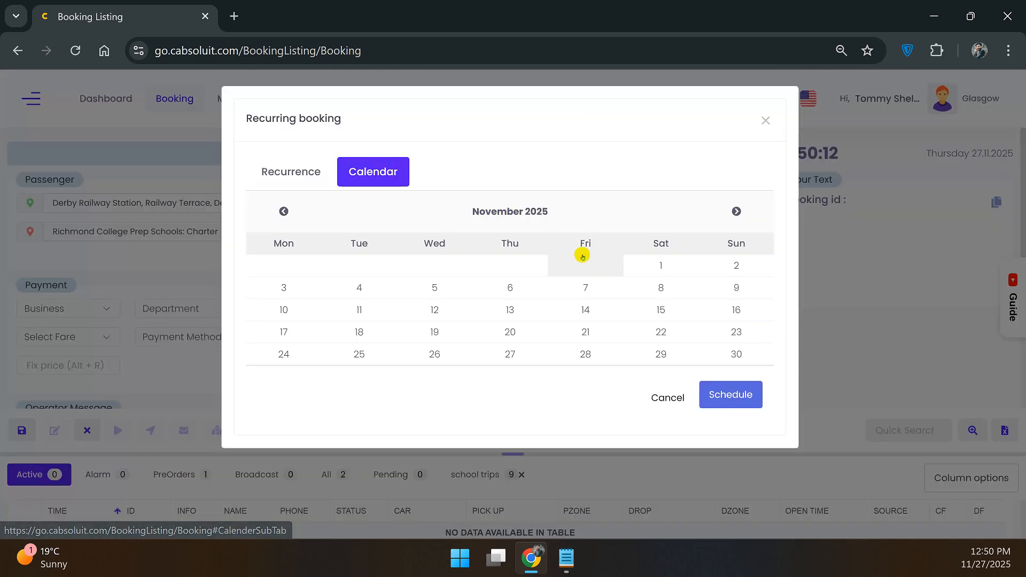
left_click(737, 211)
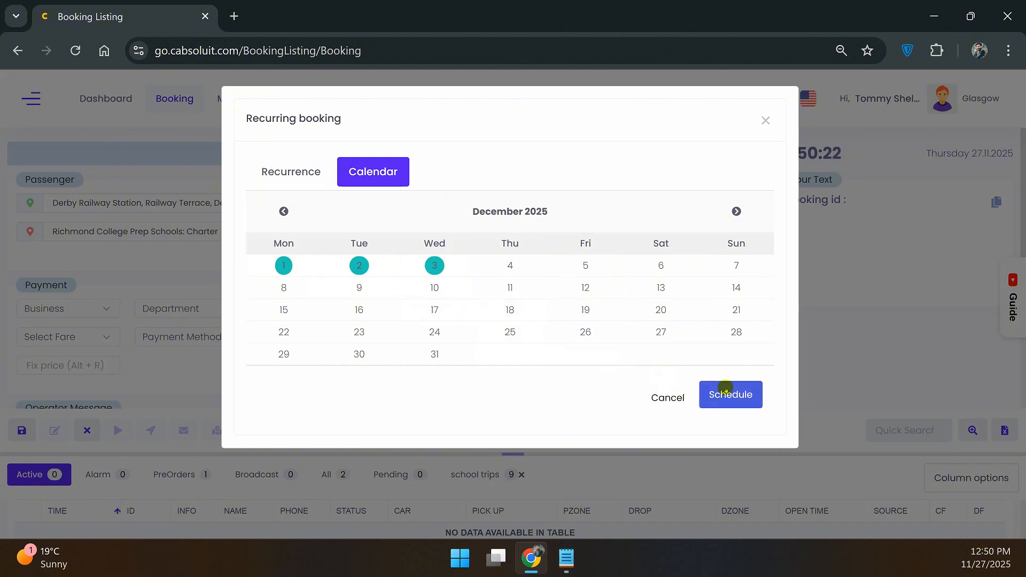
left_click(735, 394)
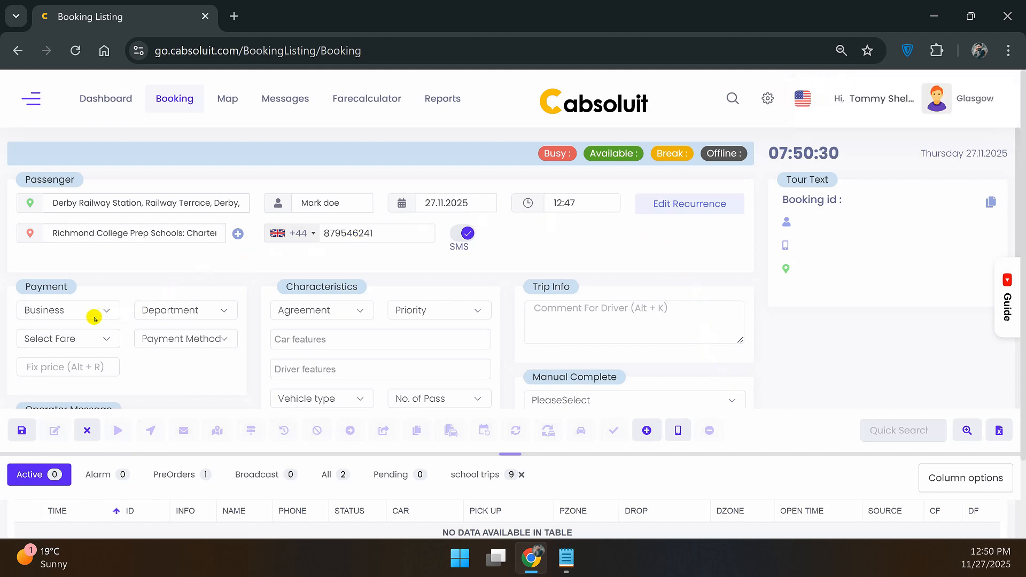
Charge the booking to Wilson & Co.'s Finance department, paid in Cash.
left_click(73, 311)
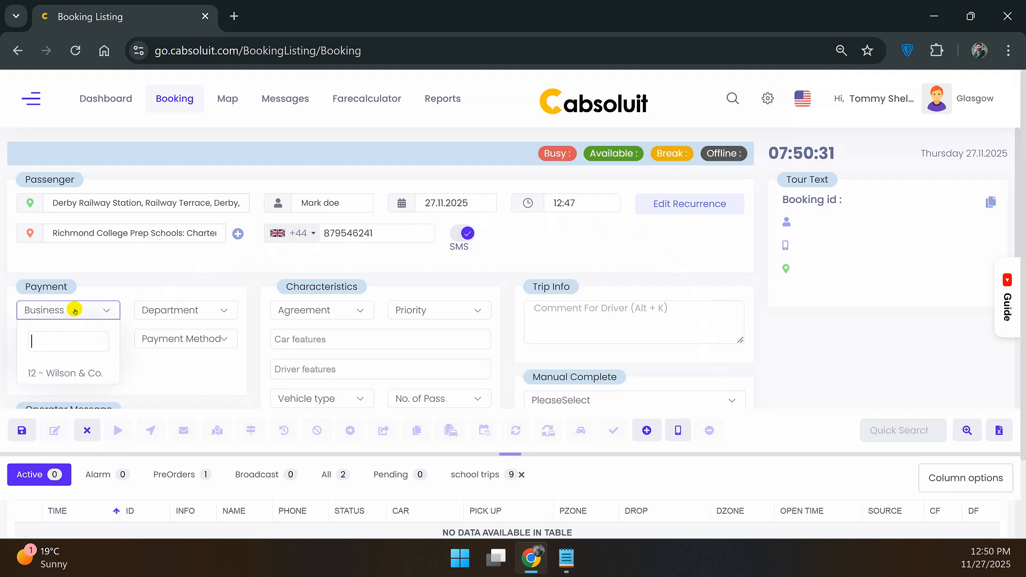
left_click(79, 377)
left_click(163, 315)
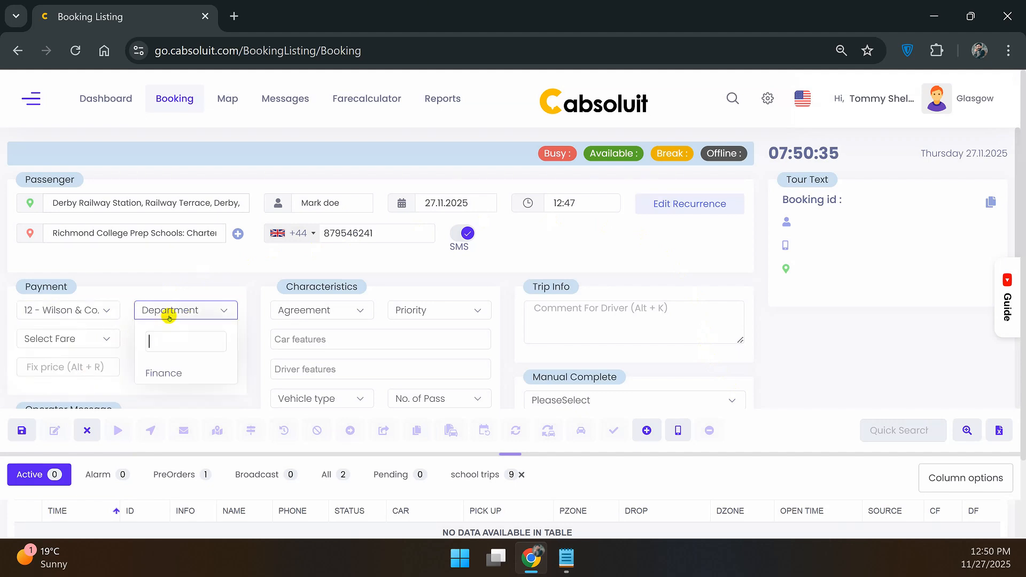
left_click(171, 380)
left_click(186, 339)
left_click(163, 401)
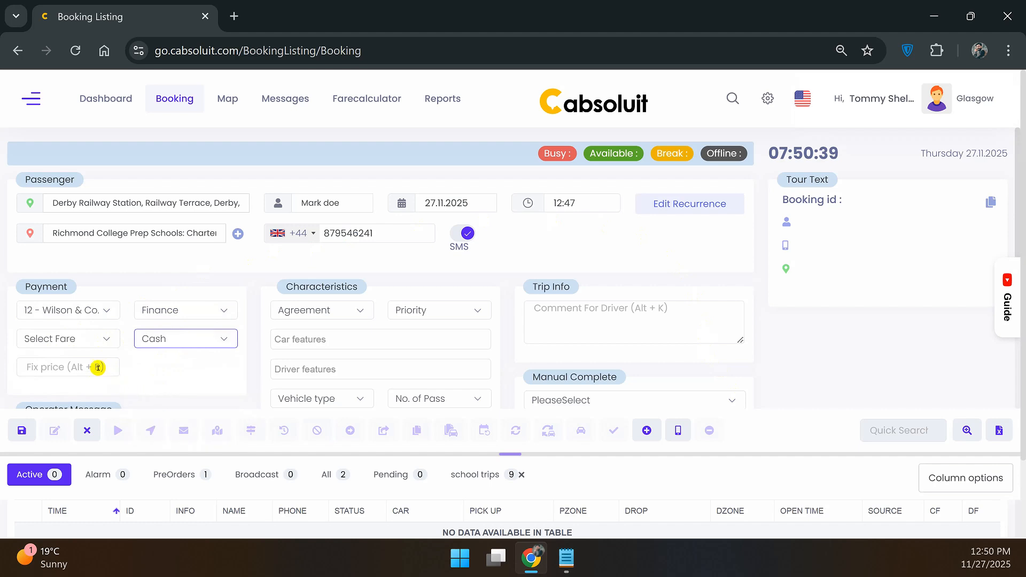
Enter a fixed price of 100 and save the booking as 1561.
left_click(96, 368)
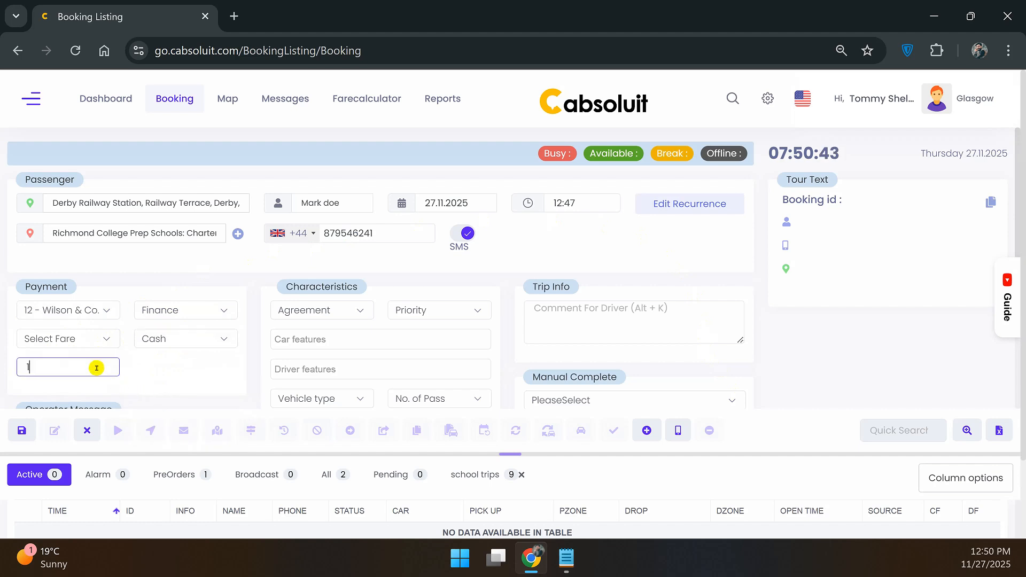
left_click(167, 390)
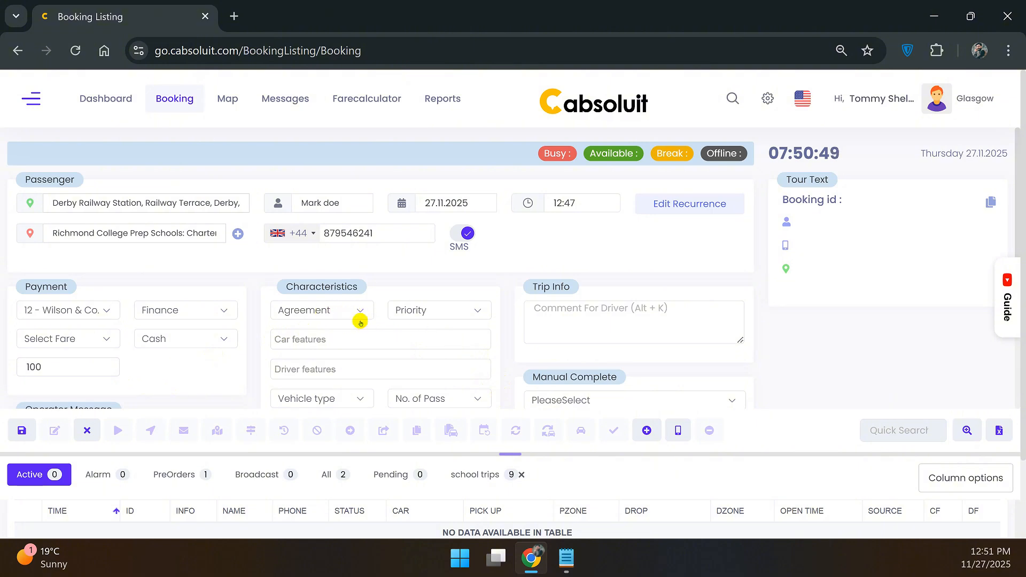
scroll(398, 373, "down", 2)
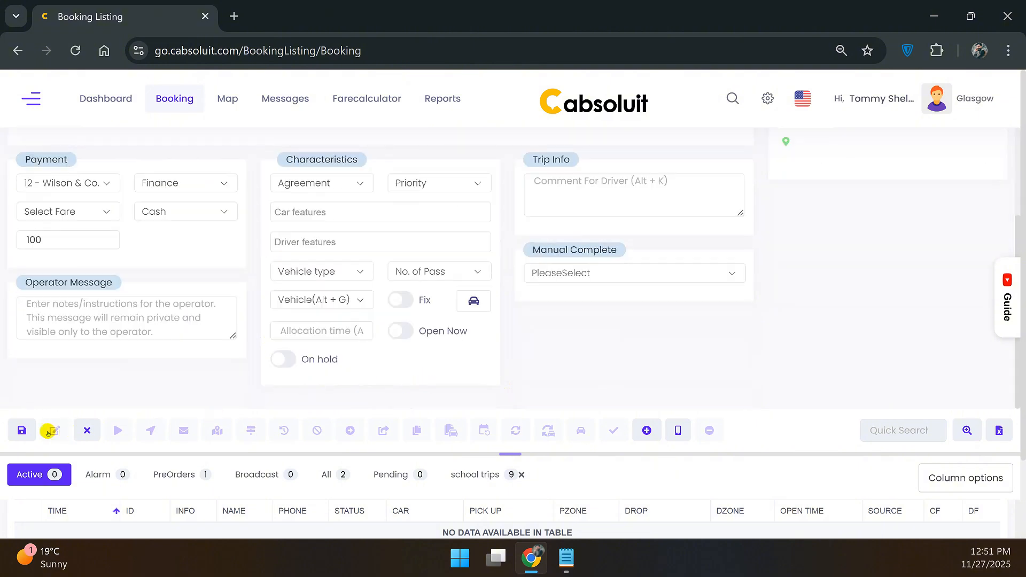
left_click(20, 430)
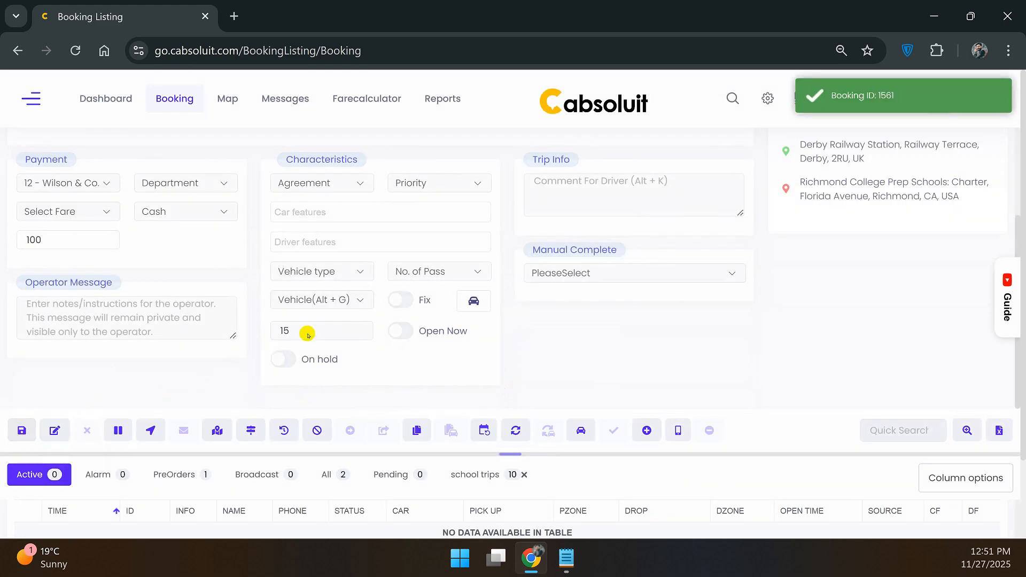
scroll(787, 227, "up", 1)
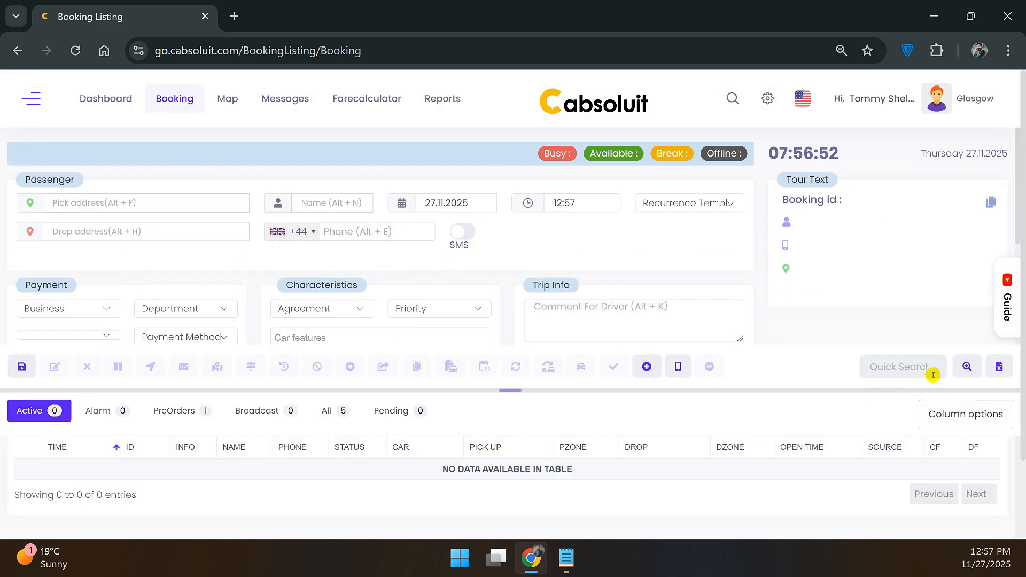
Run an advanced search named 'Recurring bookings' for Confirmed status with an All time pickup range.
left_click(968, 369)
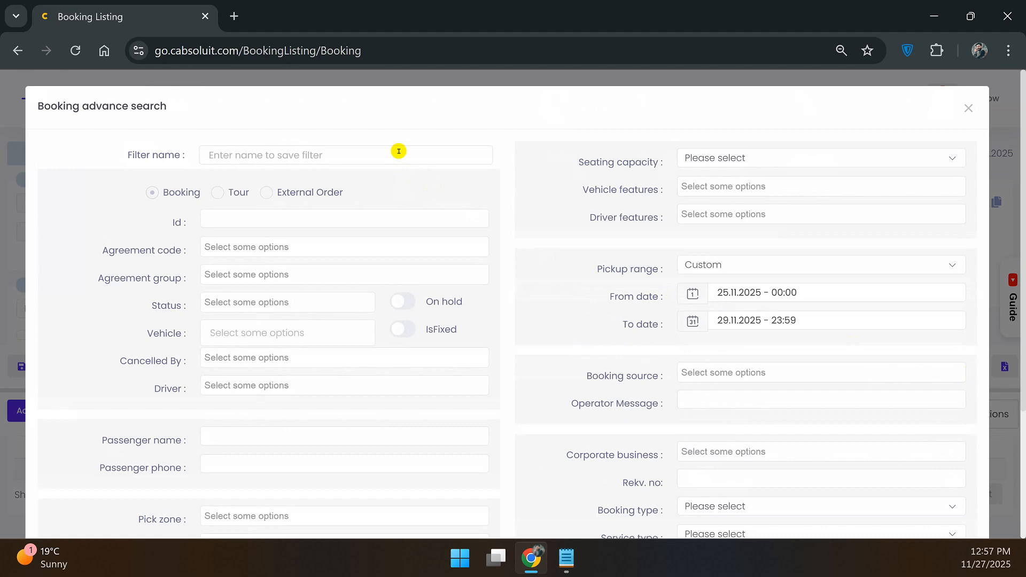
left_click(398, 151)
type("Recurring bookings")
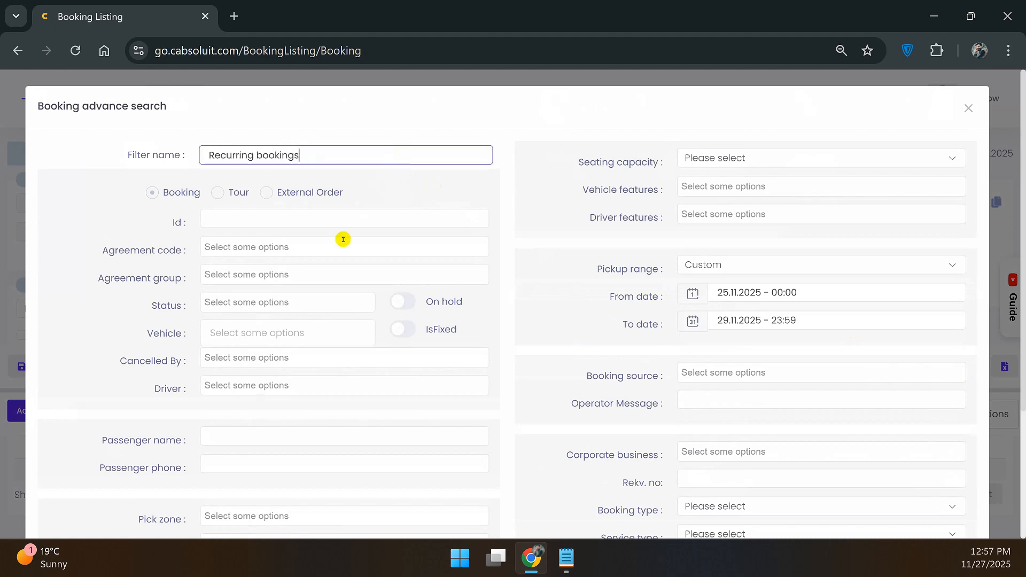
left_click(280, 302)
left_click(282, 356)
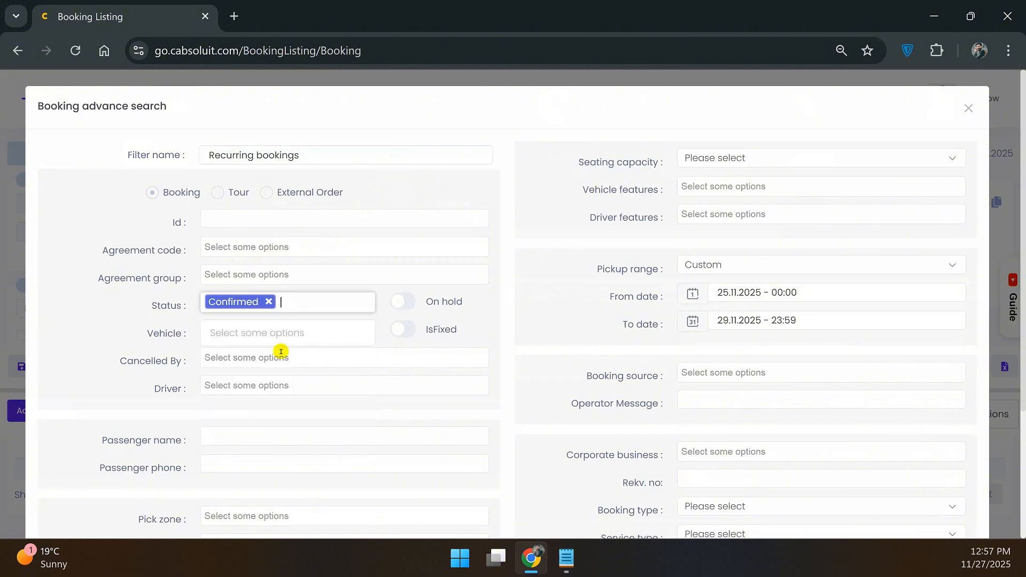
left_click(761, 262)
left_click(717, 326)
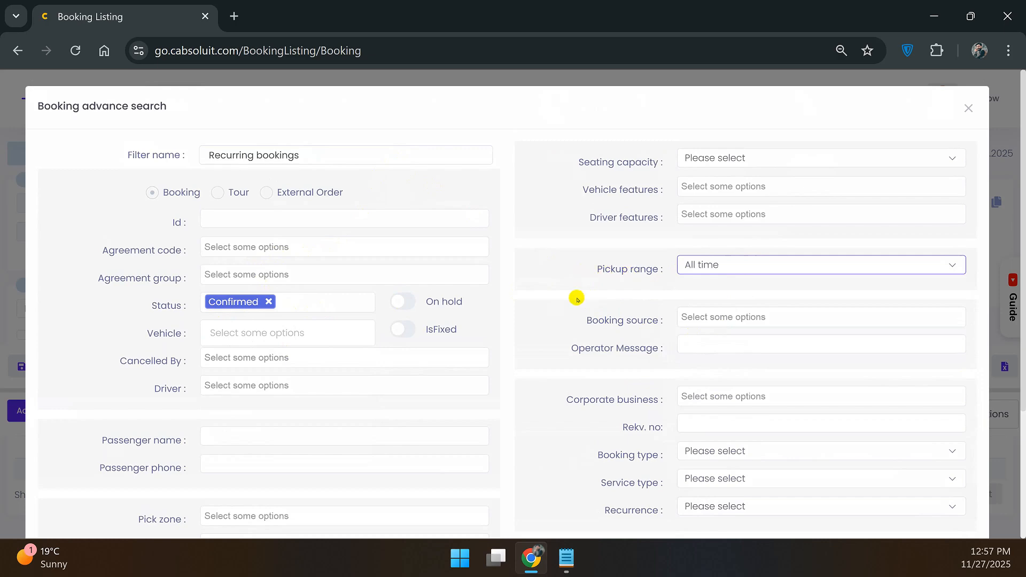
scroll(574, 308, "down", 3)
left_click(929, 501)
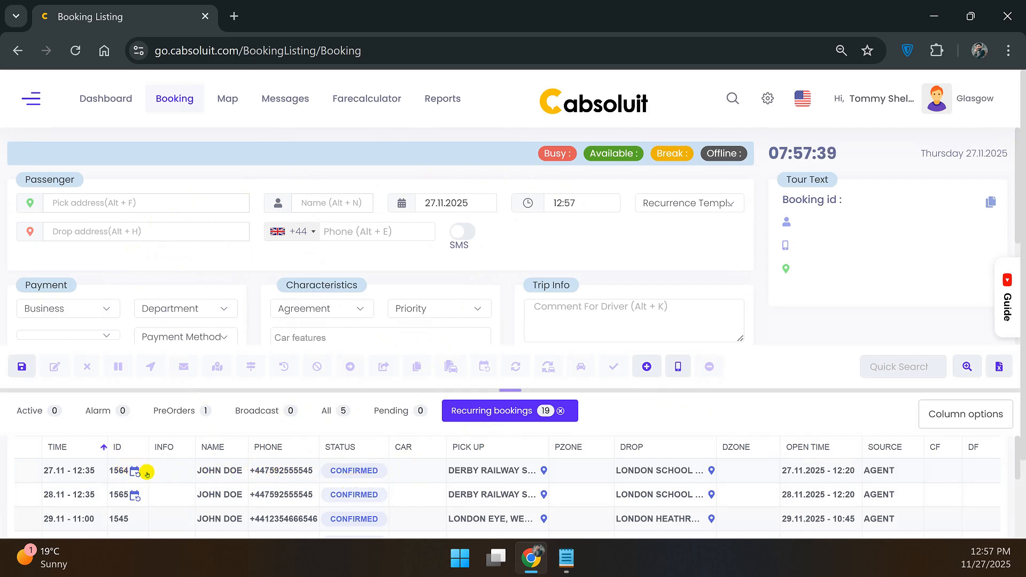
Enlarge the results table and scroll through the 19 Recurring bookings entries into December.
scroll(469, 488, "down", 4)
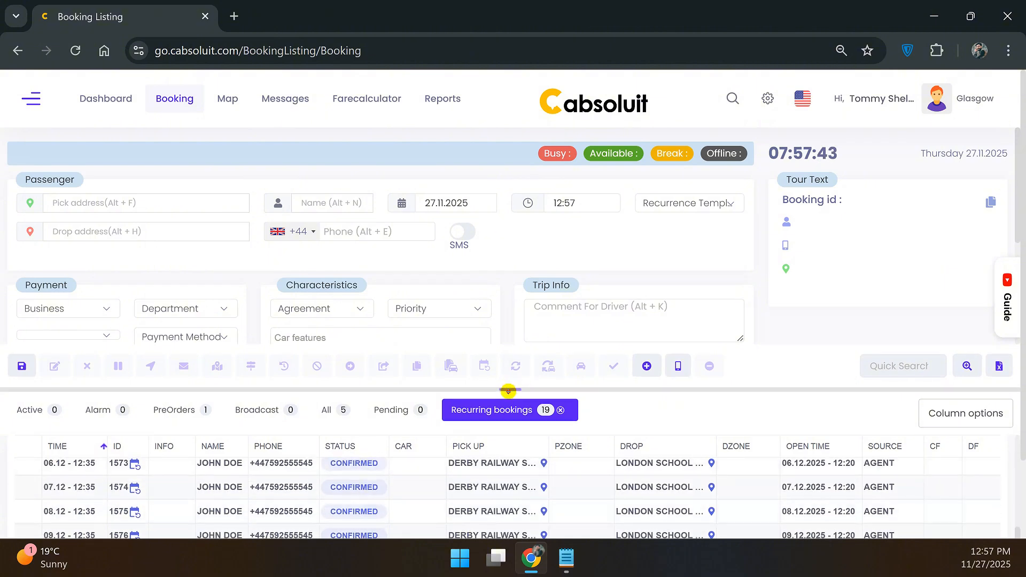
left_click_drag(509, 390, 503, 143)
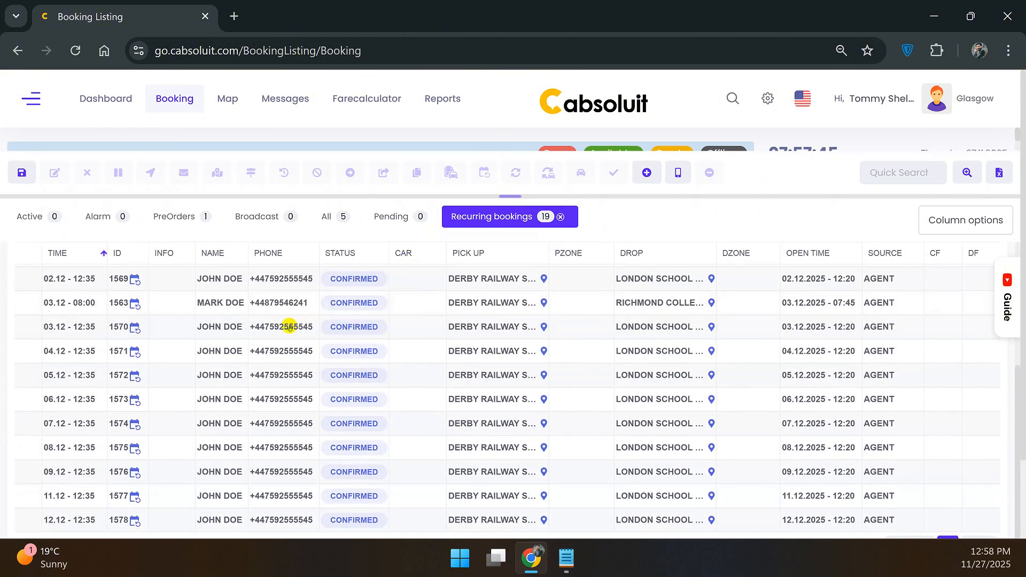
scroll(289, 323, "down", 2)
scroll(243, 358, "up", 4)
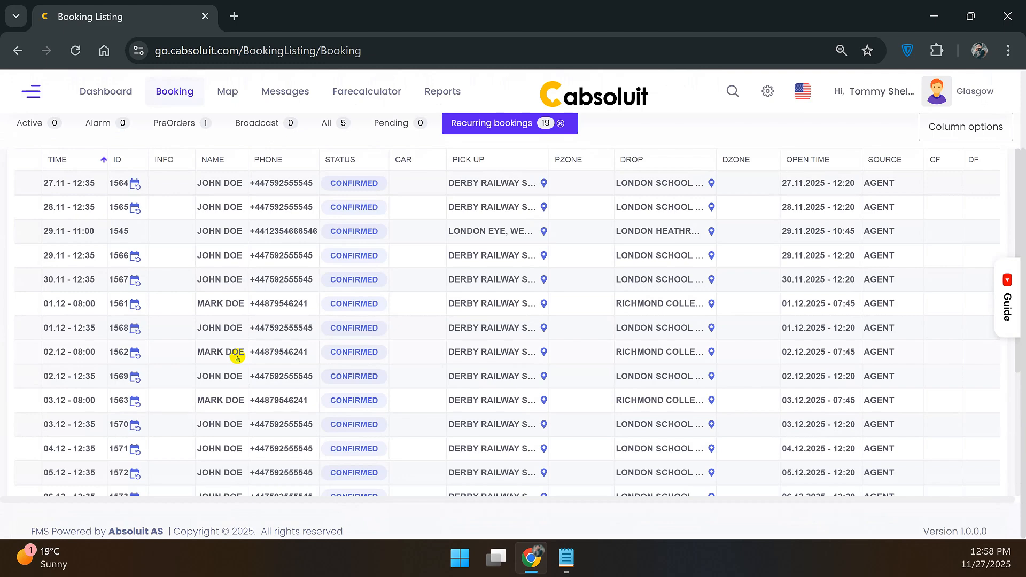
scroll(369, 244, "up", 2)
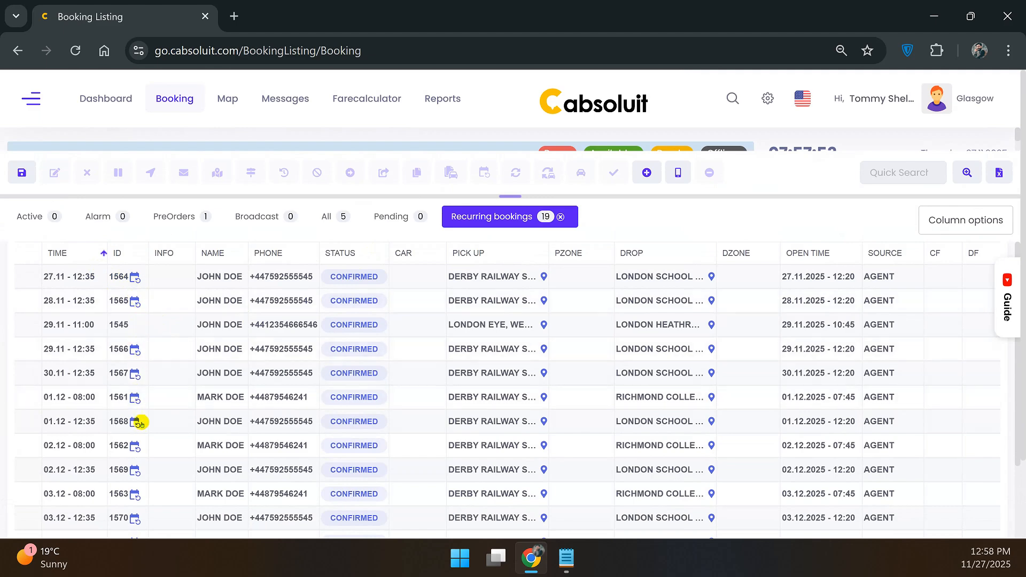
scroll(151, 455, "down", 3)
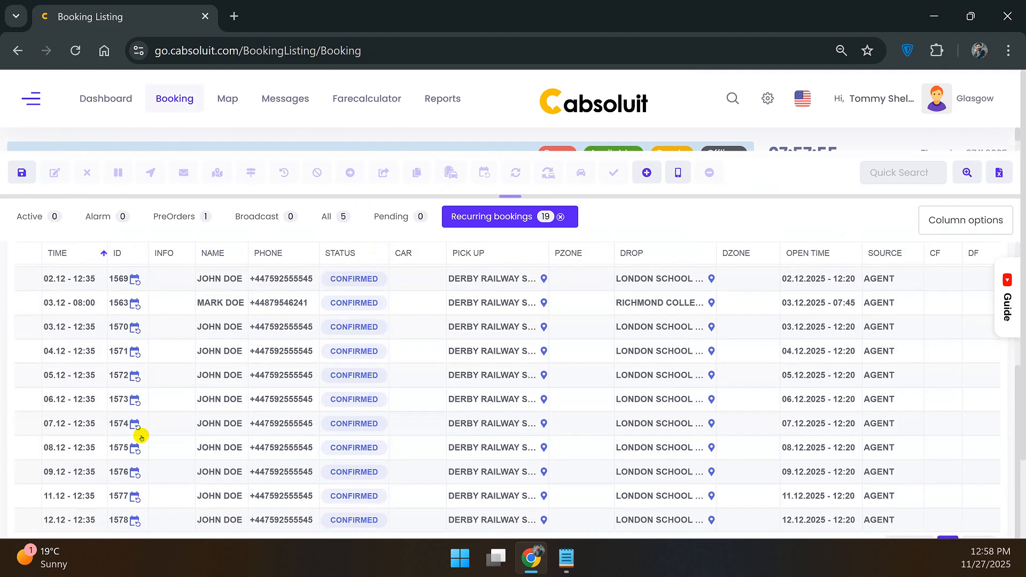
scroll(142, 433, "up", 3)
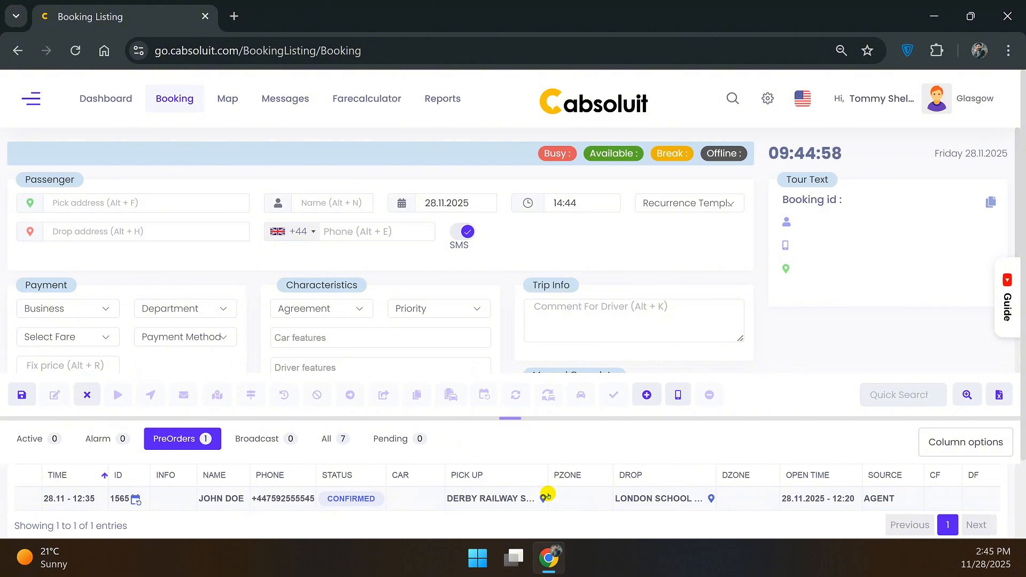
Change booking 1565's pickup hour to 01 (1:35) and save it for this booking only.
left_click(475, 499)
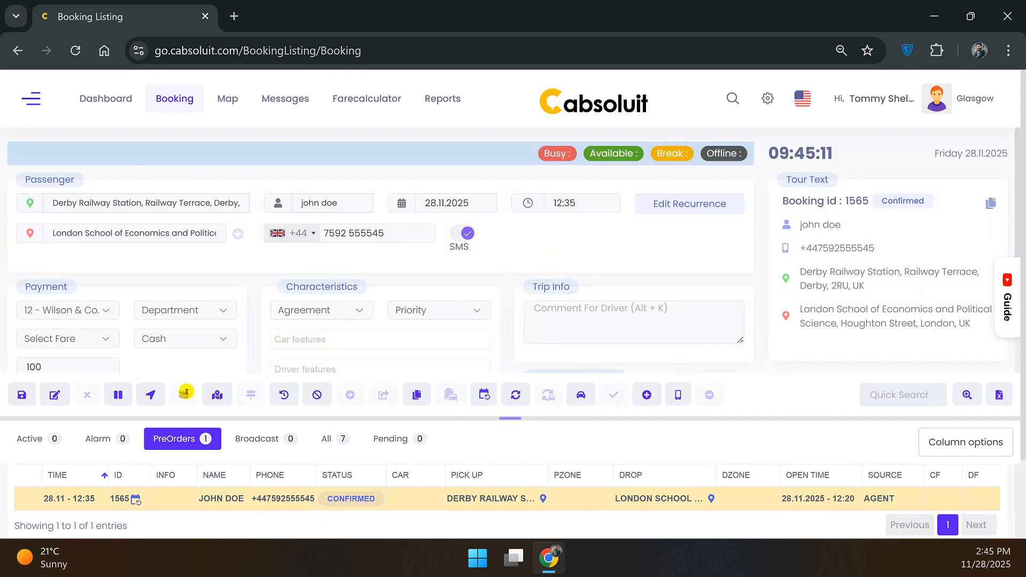
left_click(55, 395)
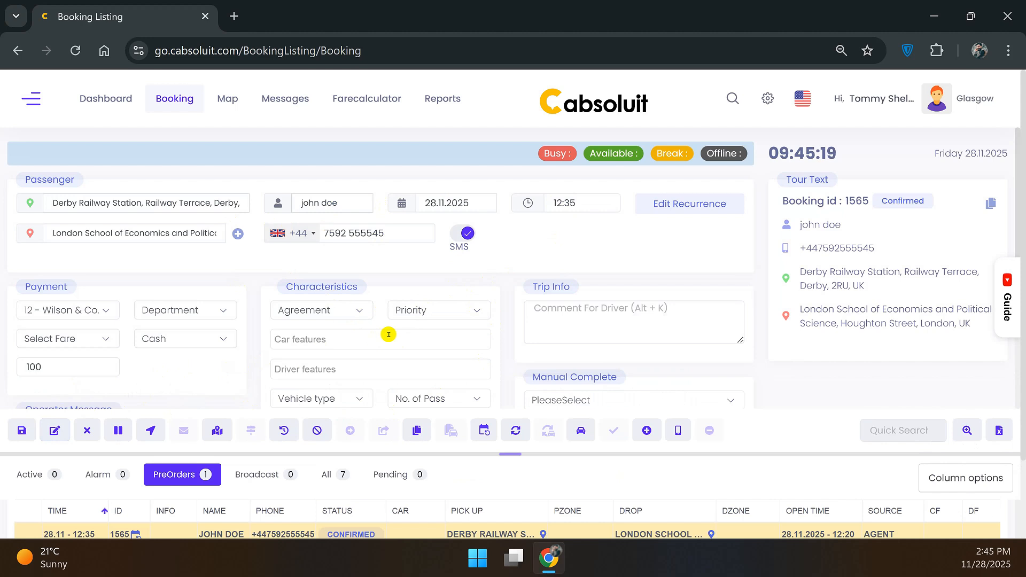
left_click_drag(523, 455, 513, 444)
left_click(576, 196)
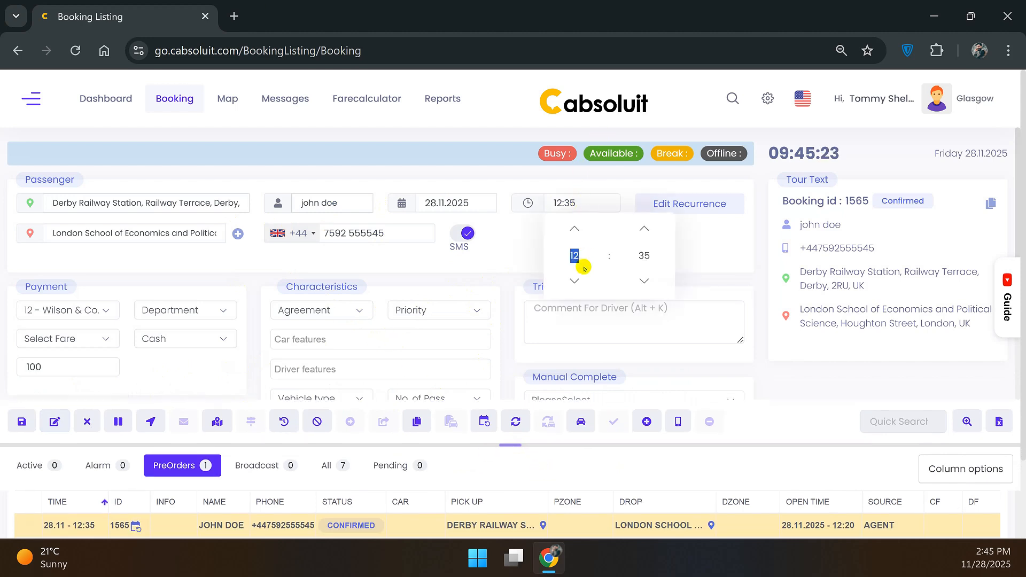
type("01")
key("Return")
left_click(20, 423)
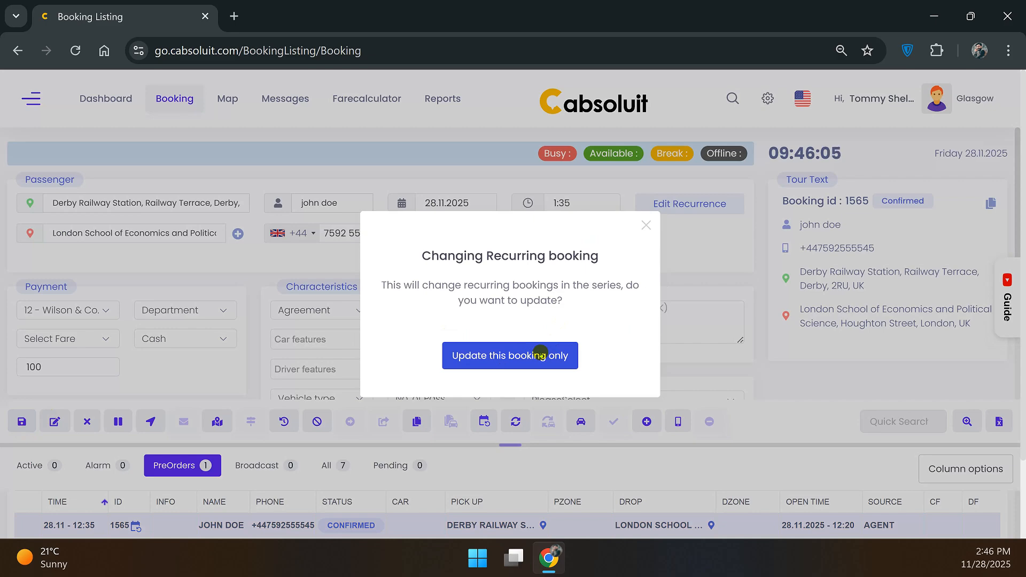
left_click(541, 354)
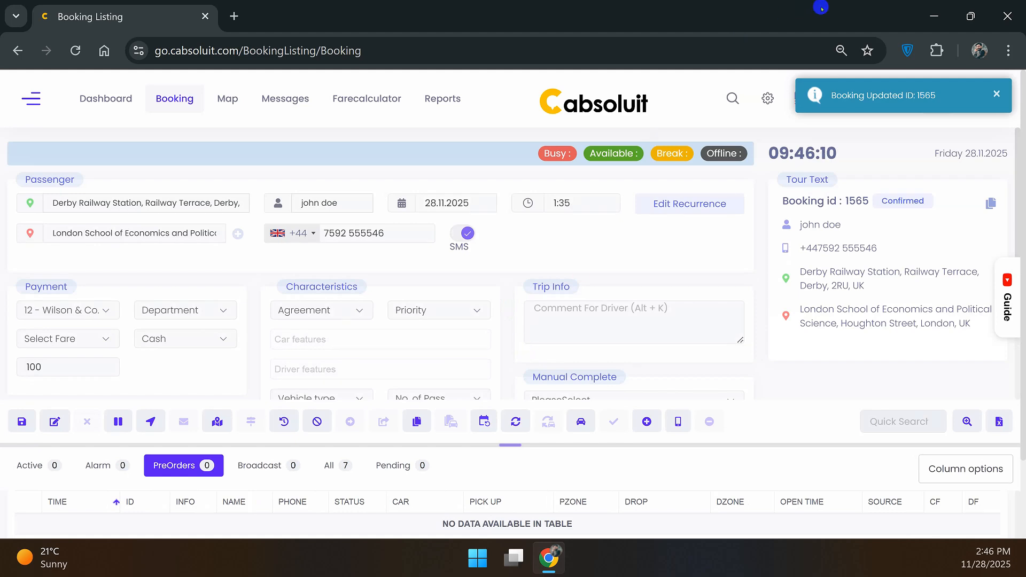
Select booking 1545, put its tour on hold, then resume it.
scroll(169, 504, "up", 1)
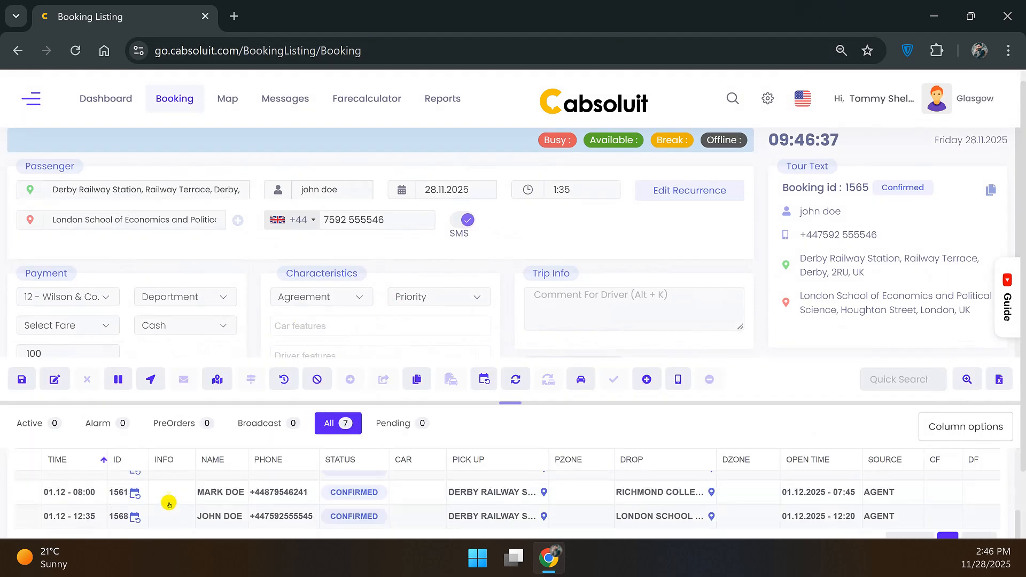
scroll(169, 504, "up", 2)
left_click(152, 531)
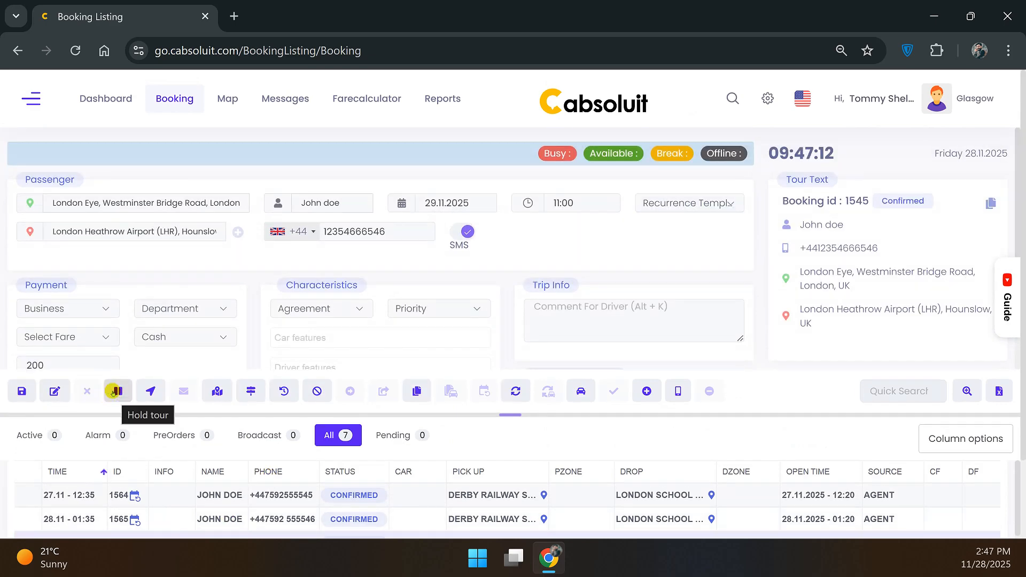
left_click(109, 390)
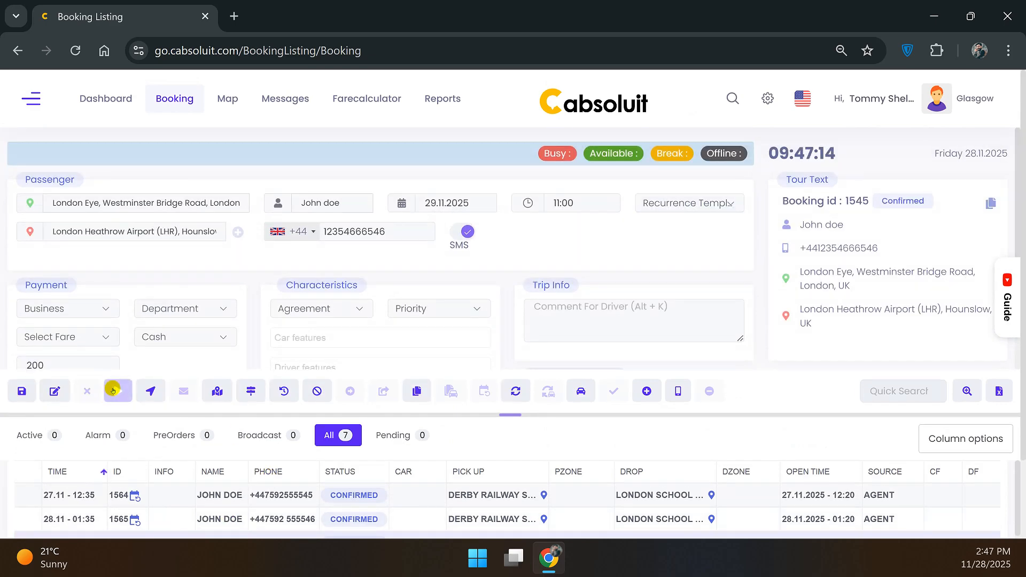
scroll(254, 449, "down", 2)
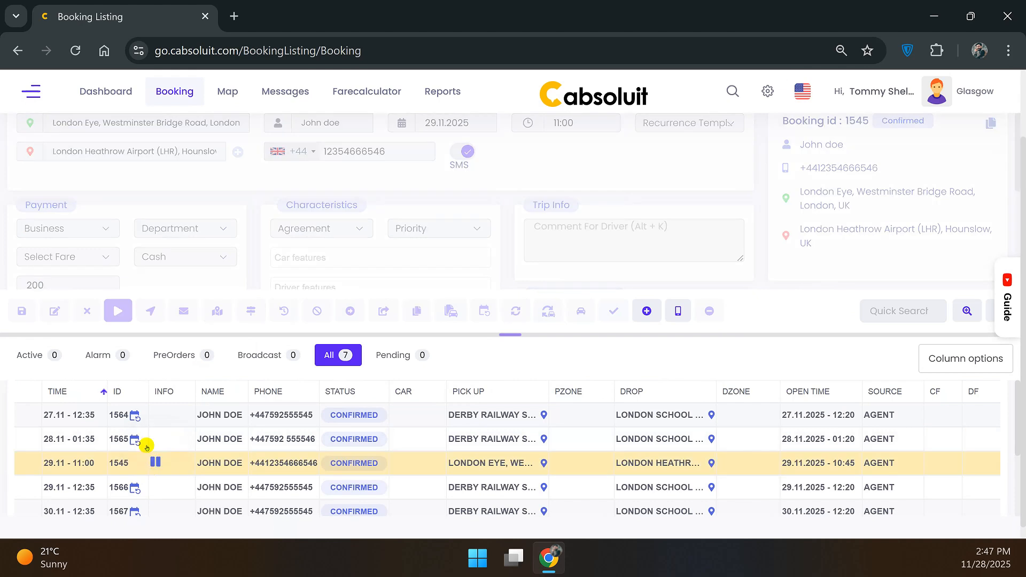
left_click(118, 307)
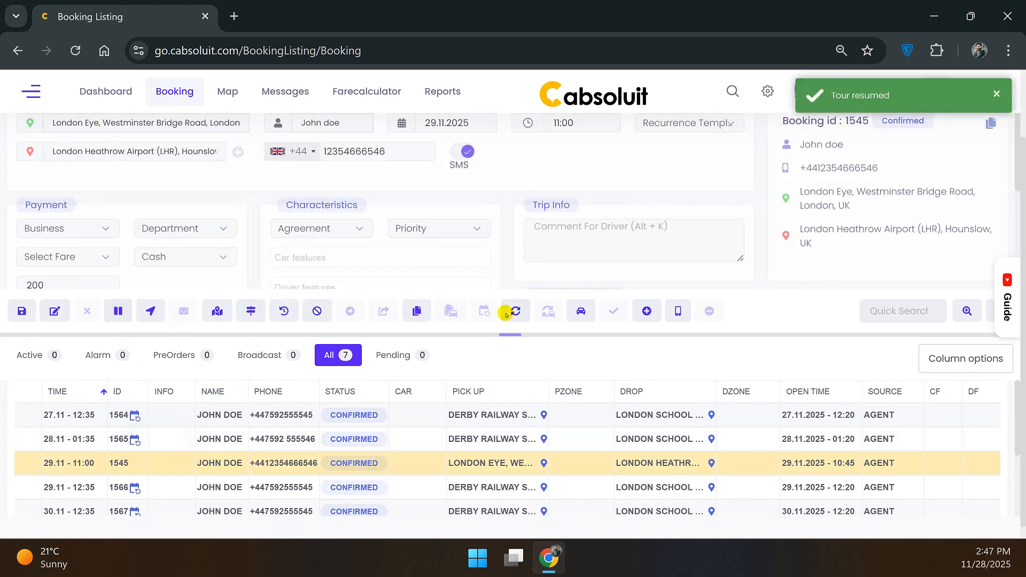
left_click_drag(505, 332, 506, 359)
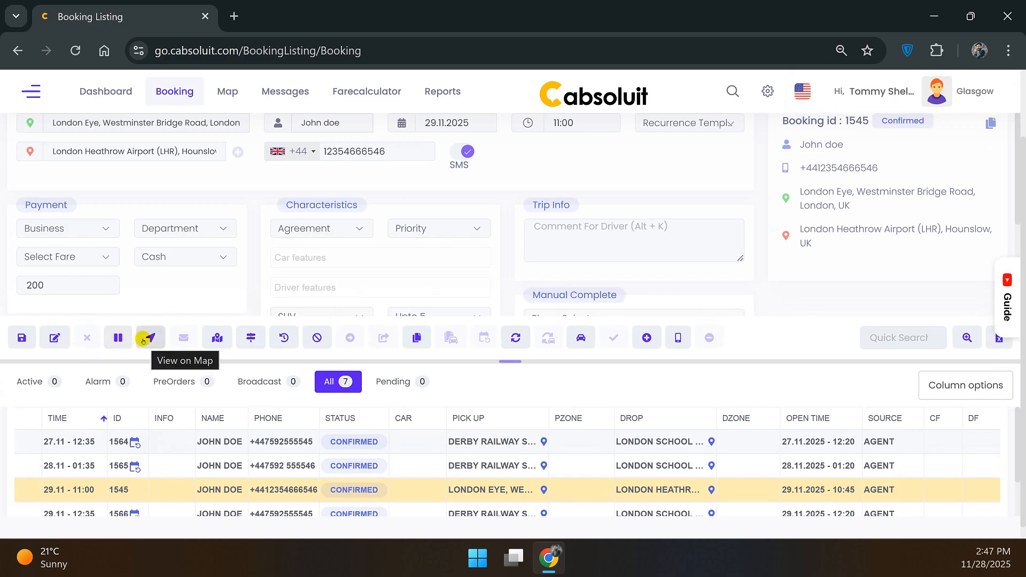
Show booking 1545's London Eye to Heathrow route on the GIS map, then return to the listing.
left_click(151, 337)
left_click(151, 338)
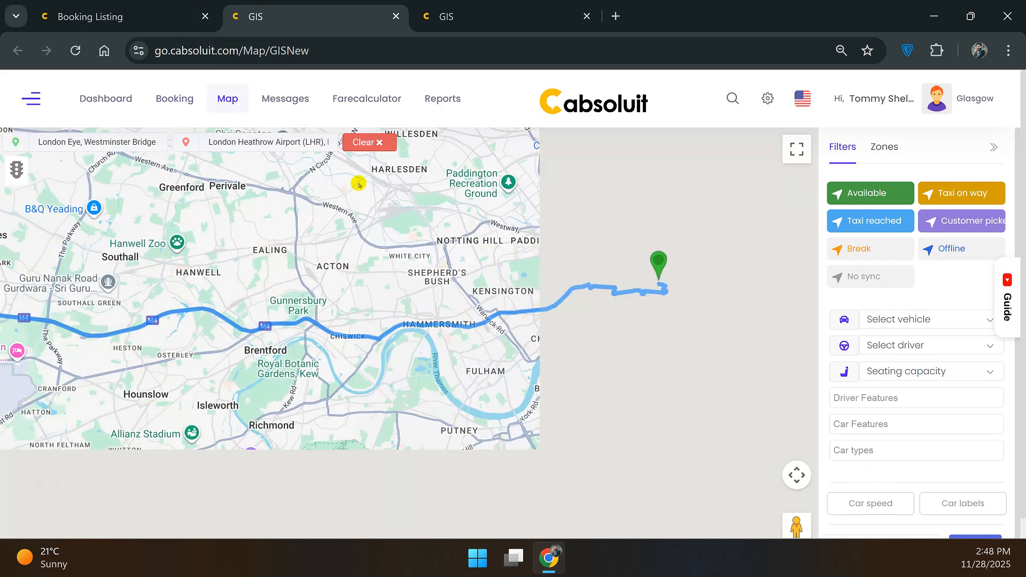
left_click(587, 17)
scroll(448, 319, "down", 3)
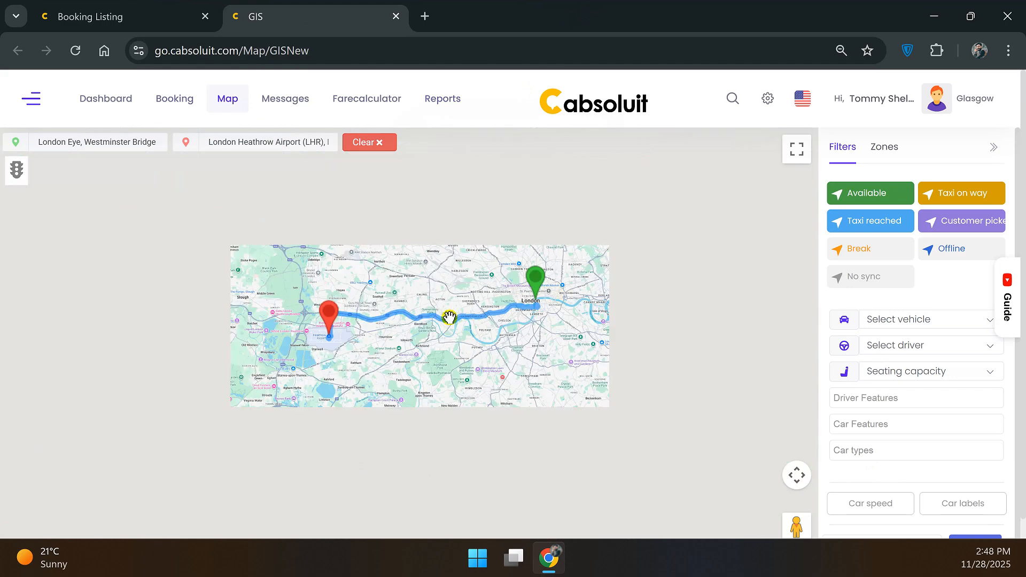
scroll(431, 320, "up", 1)
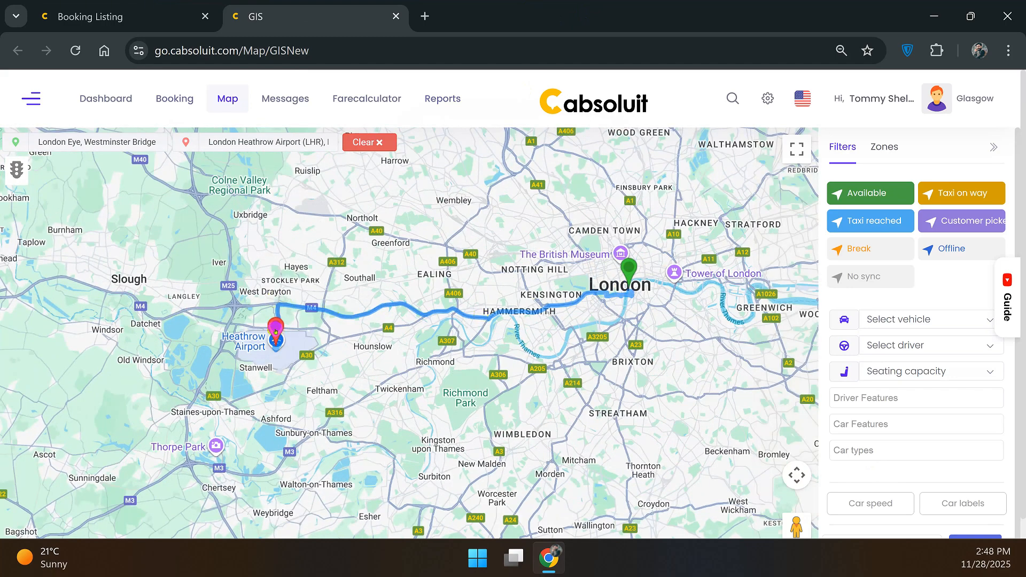
key("ctrl+shift+Tab")
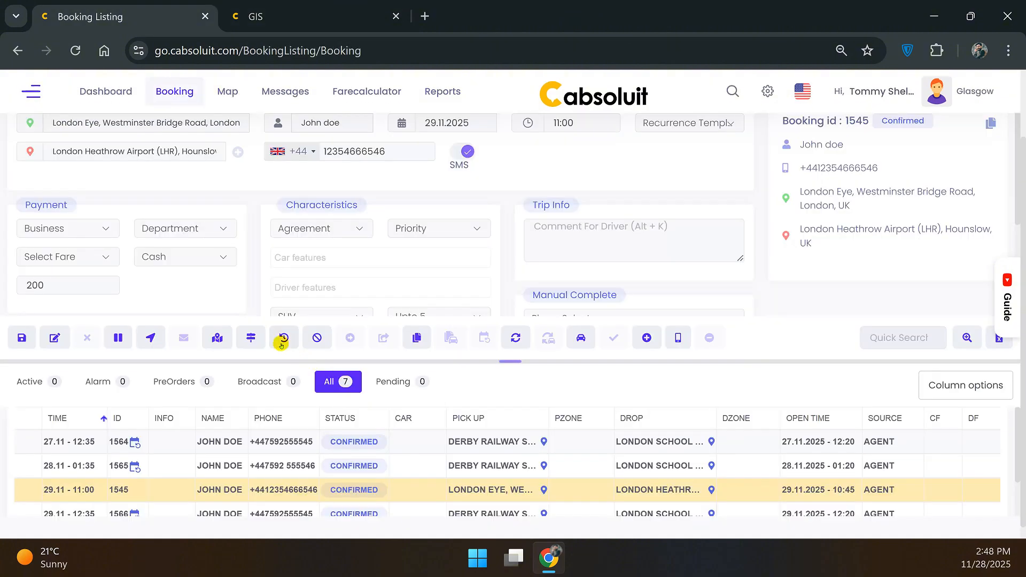
Open Google Maps directions London Eye to Heathrow (52 min, 16.9 miles), then return to the listing.
left_click(216, 343)
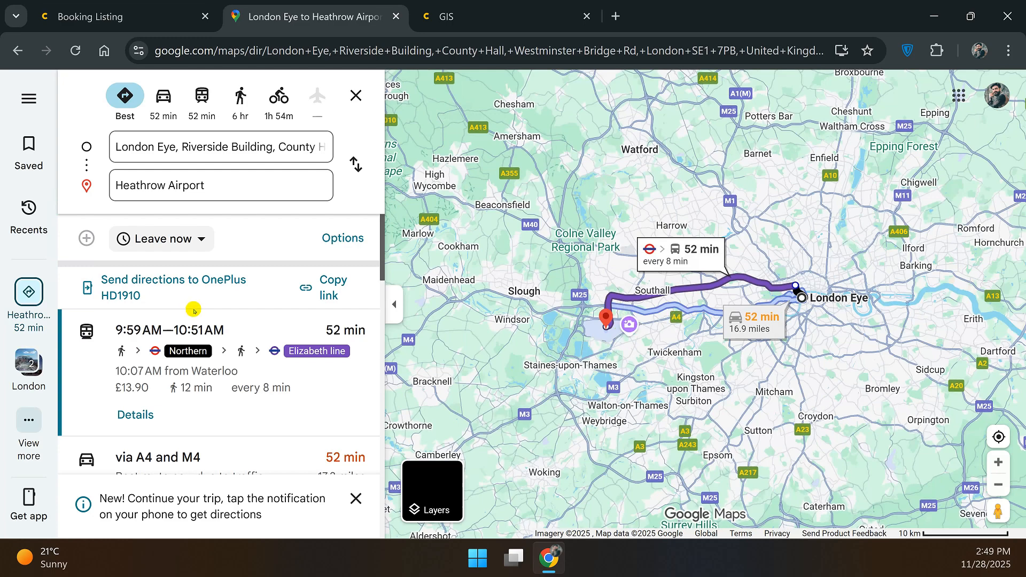
key("ctrl+shift+Tab")
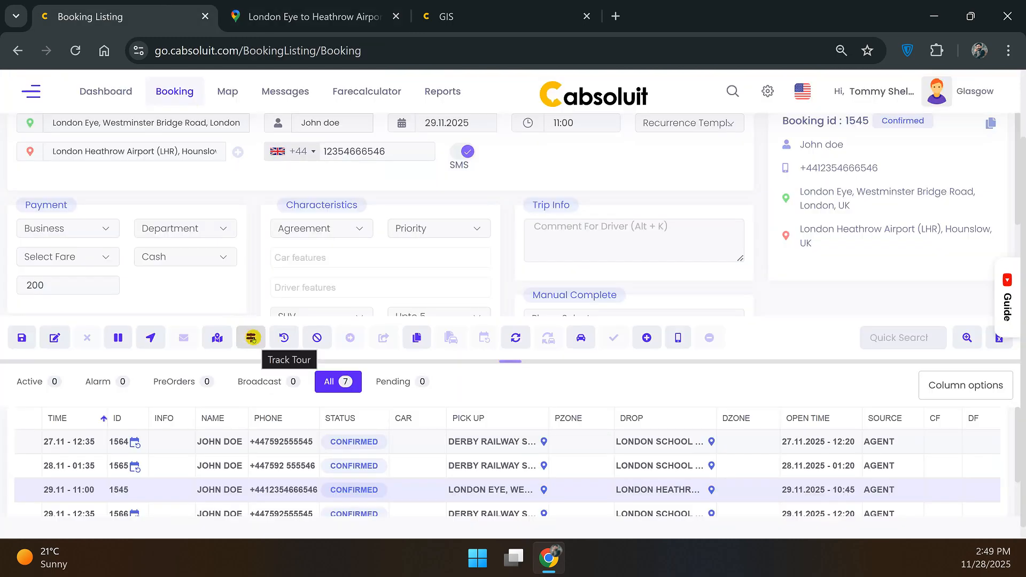
Open the Track Tour page for booking 1545, then switch back to the booking listing.
left_click(252, 338)
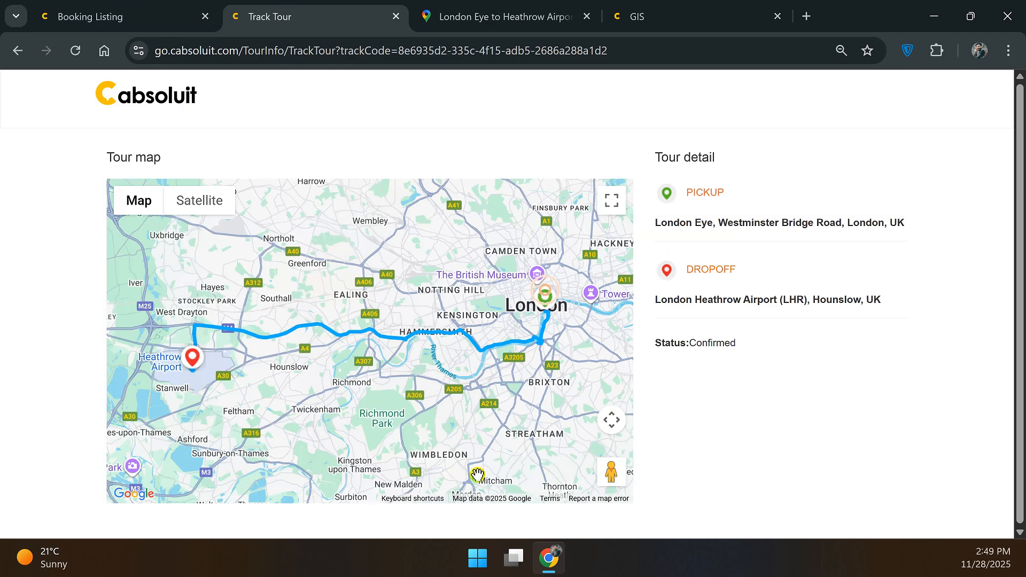
key("ctrl+shift+Tab")
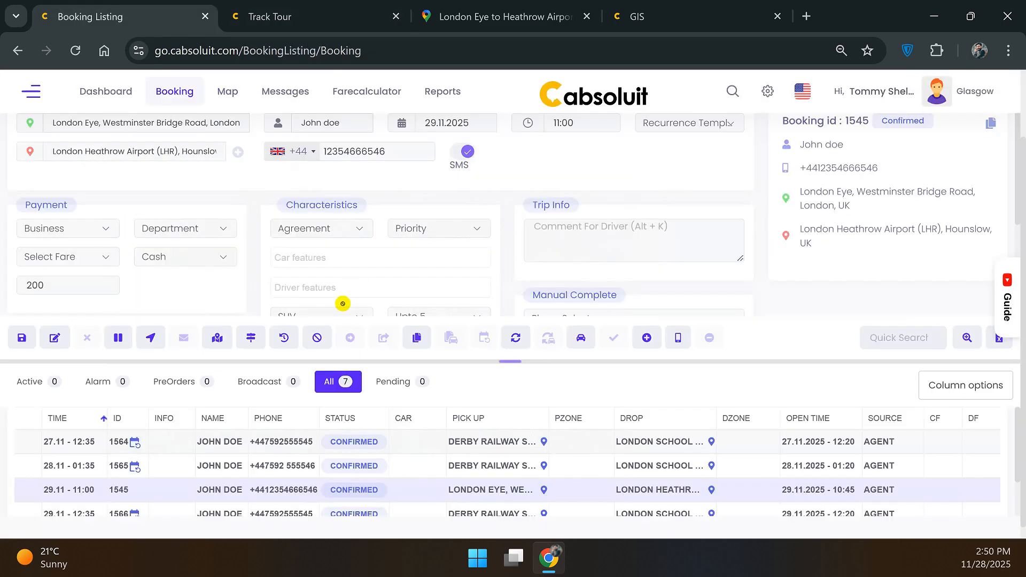
left_click(292, 346)
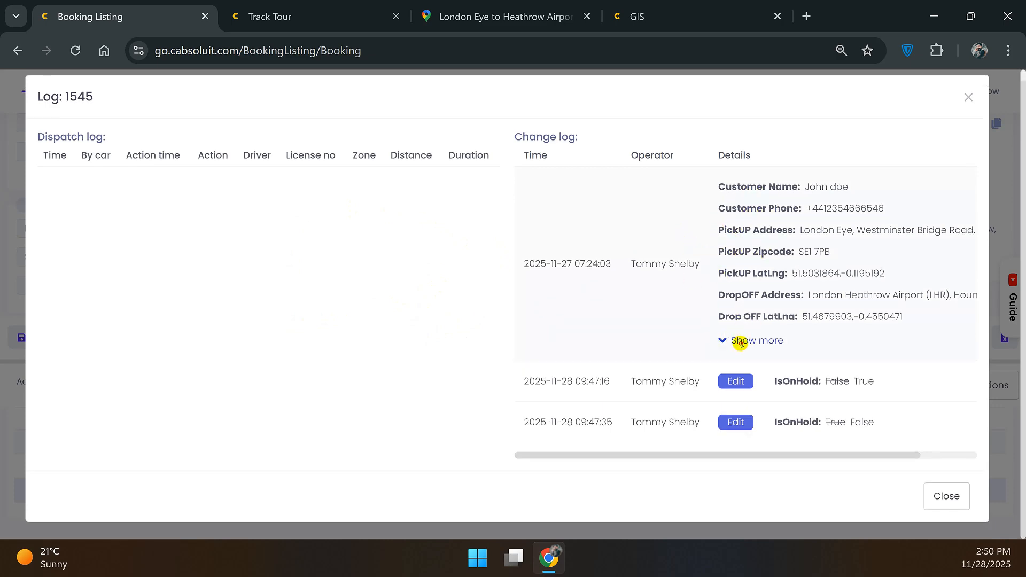
left_click(743, 350)
scroll(751, 374, "down", 9)
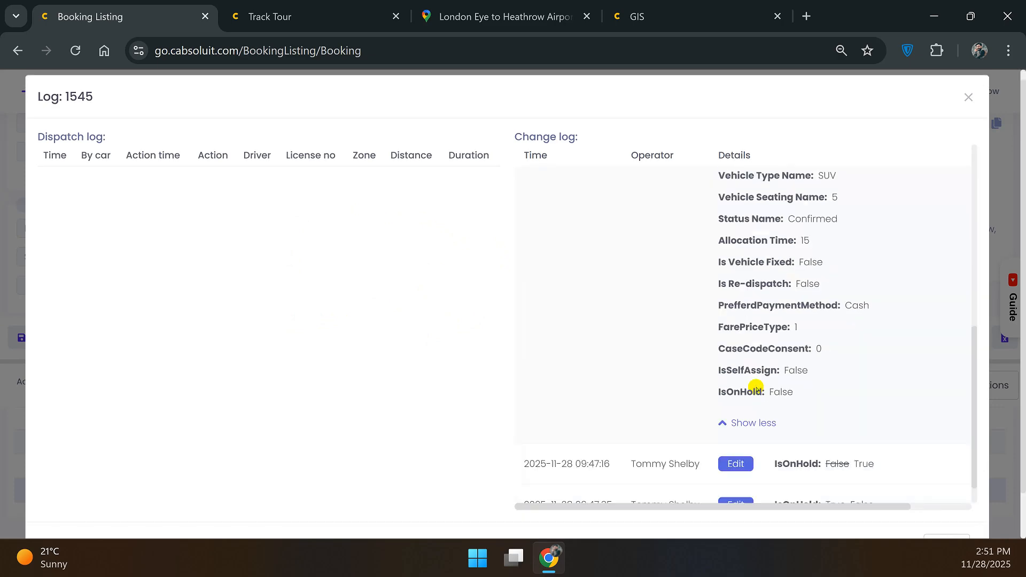
scroll(724, 389, "up", 6)
scroll(724, 389, "down", 8)
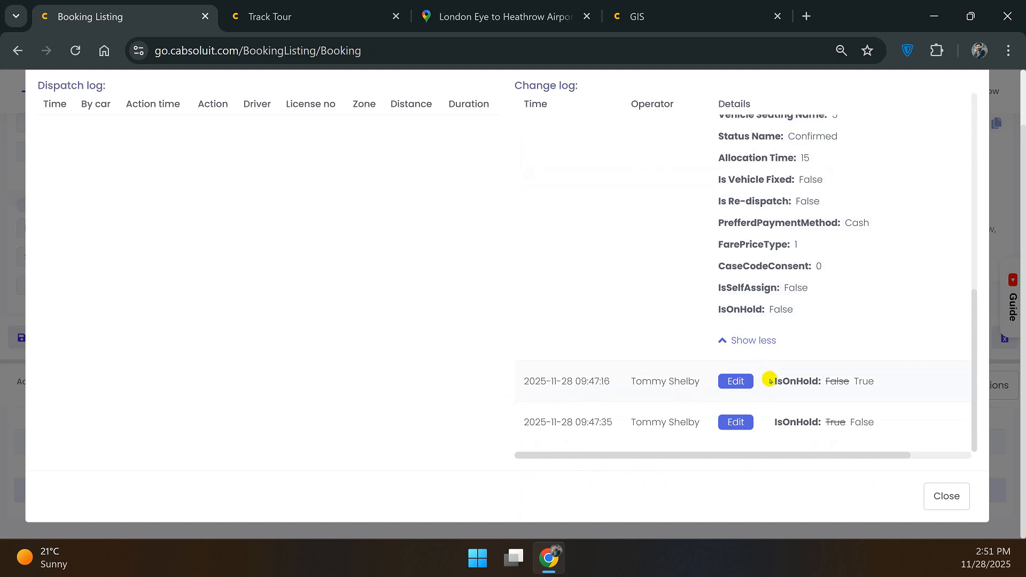
left_click(943, 494)
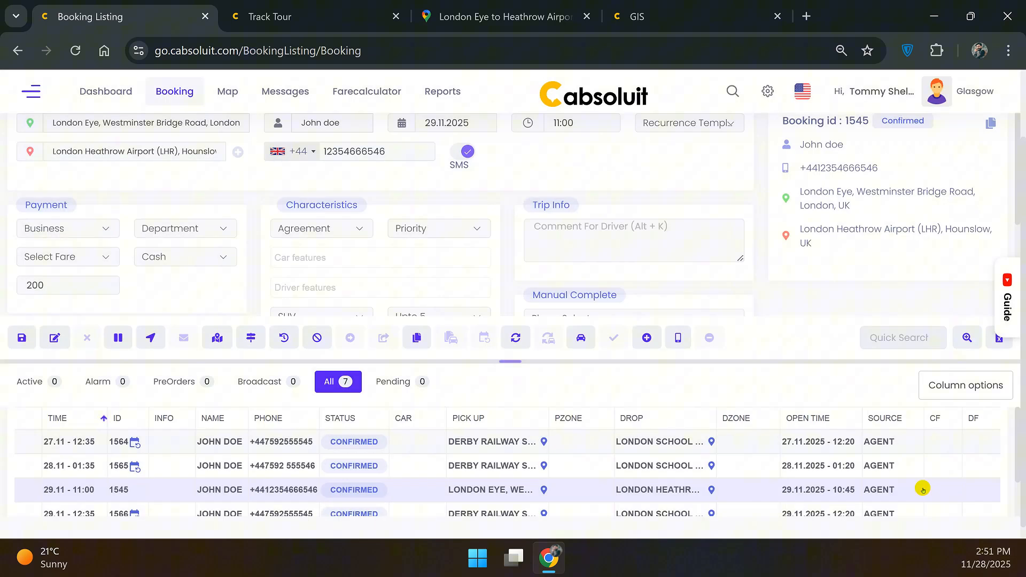
Cancel booking 1545 as Customer Cancelled Booking with a customer-request description, then load booking 1565.
left_click(318, 338)
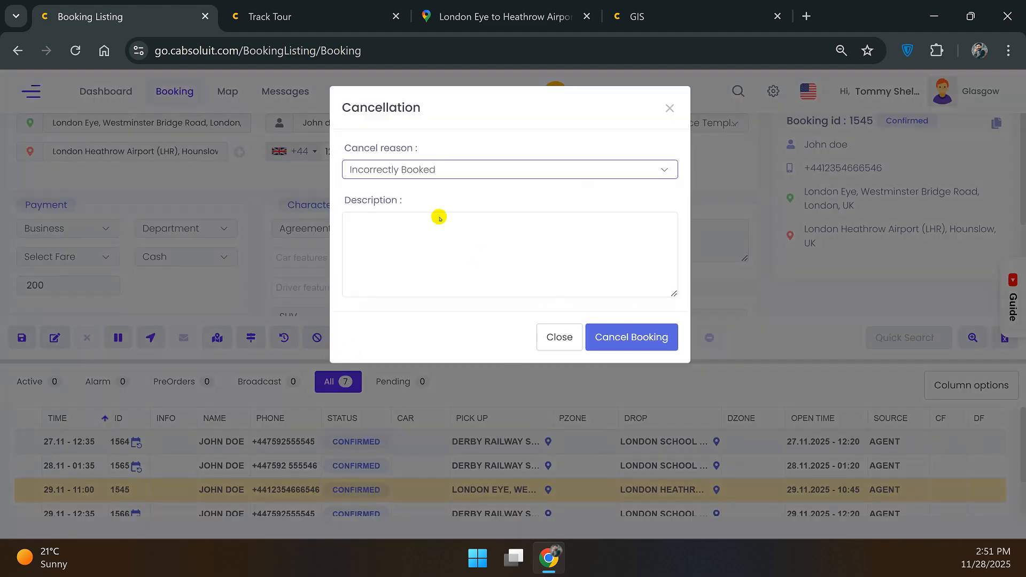
left_click(414, 252)
left_click(419, 248)
type("C")
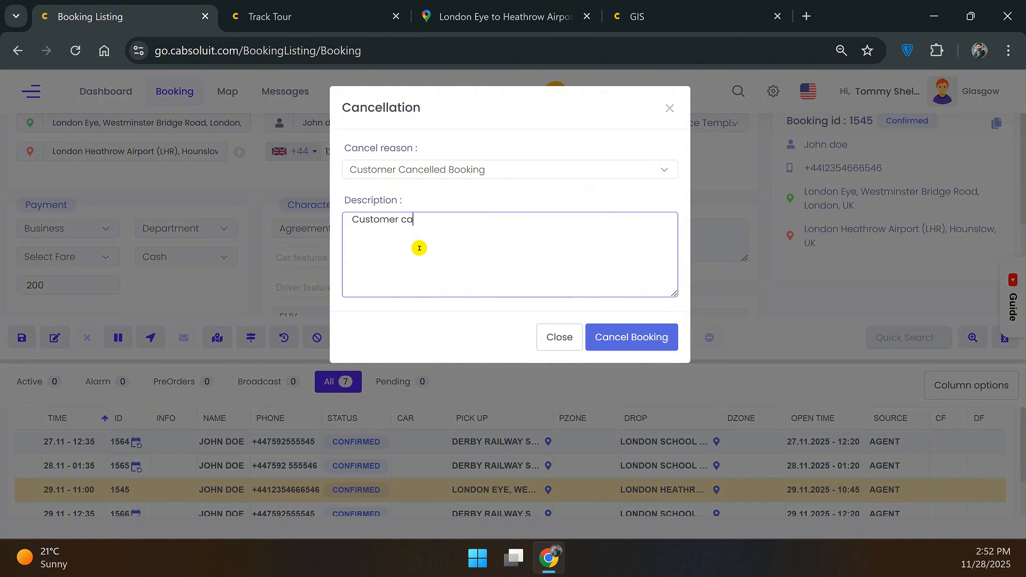
left_click(607, 338)
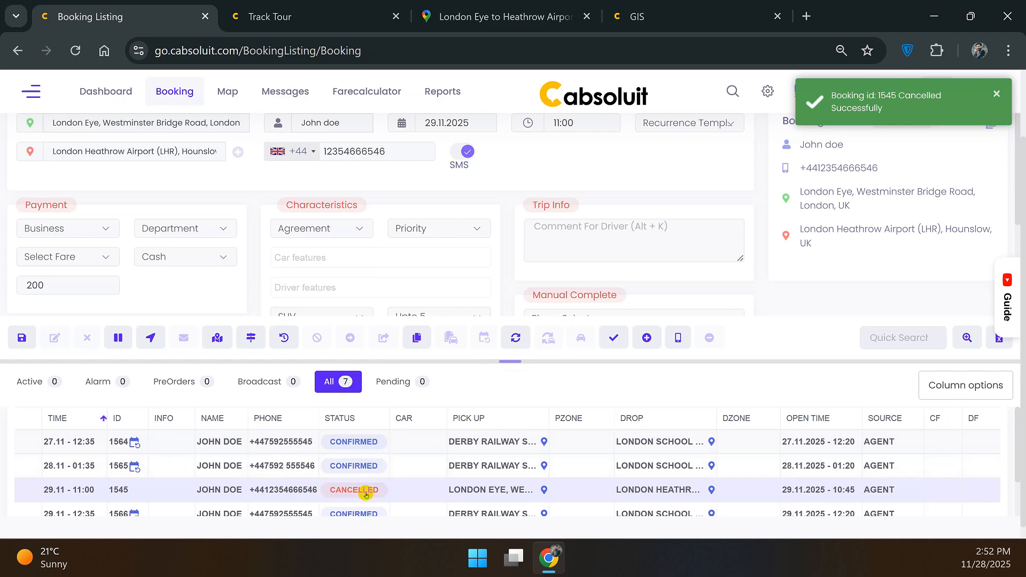
left_click(396, 467)
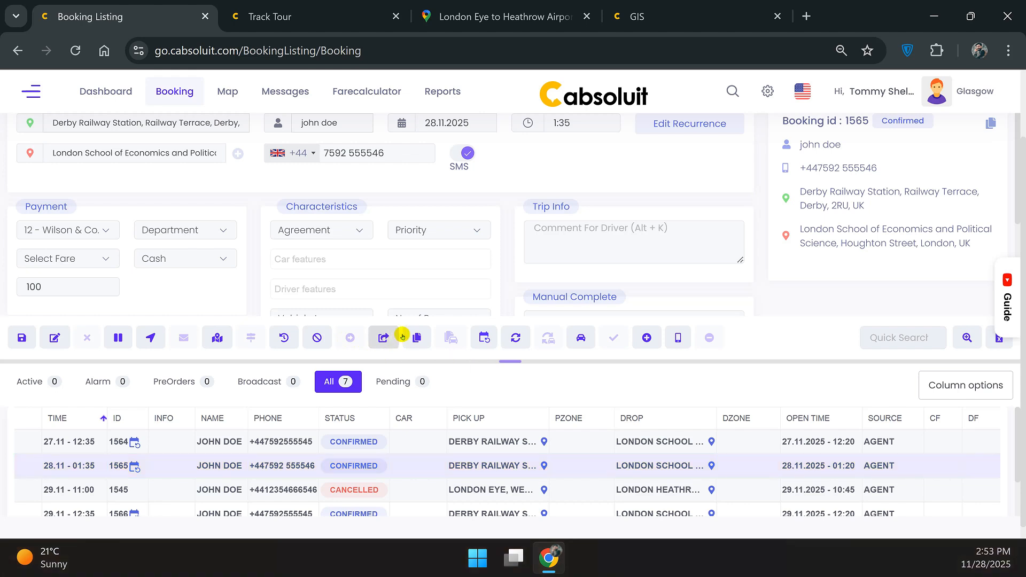
Save an identical copy of booking 1565 as booking 1600, then reload booking 1565.
left_click(416, 337)
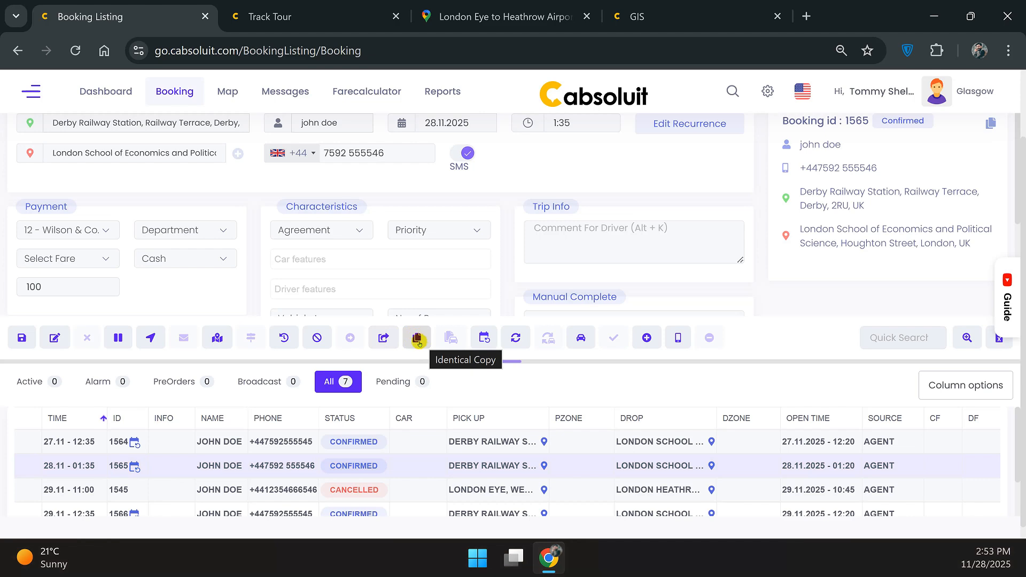
left_click(418, 339)
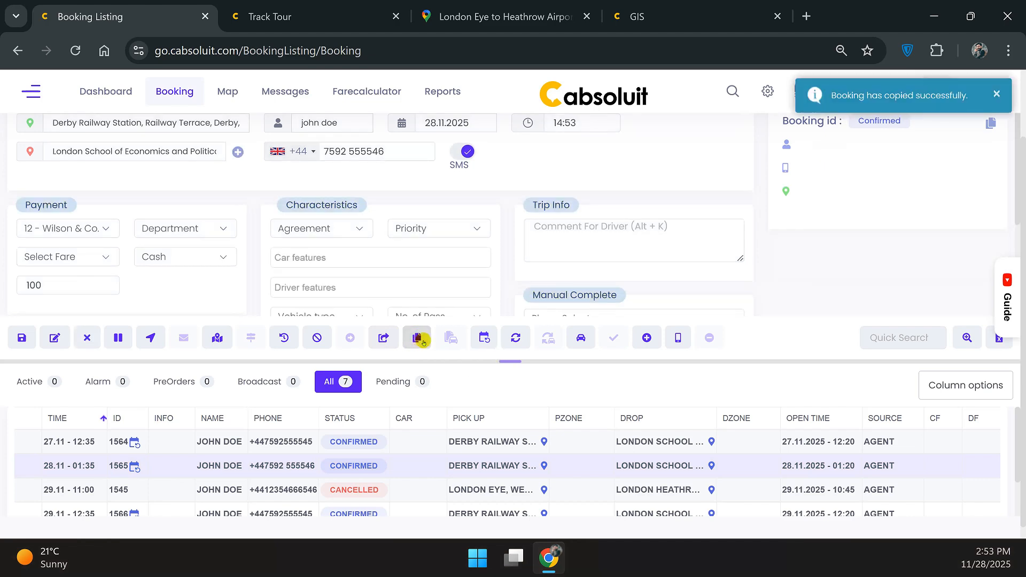
scroll(330, 227, "up", 1)
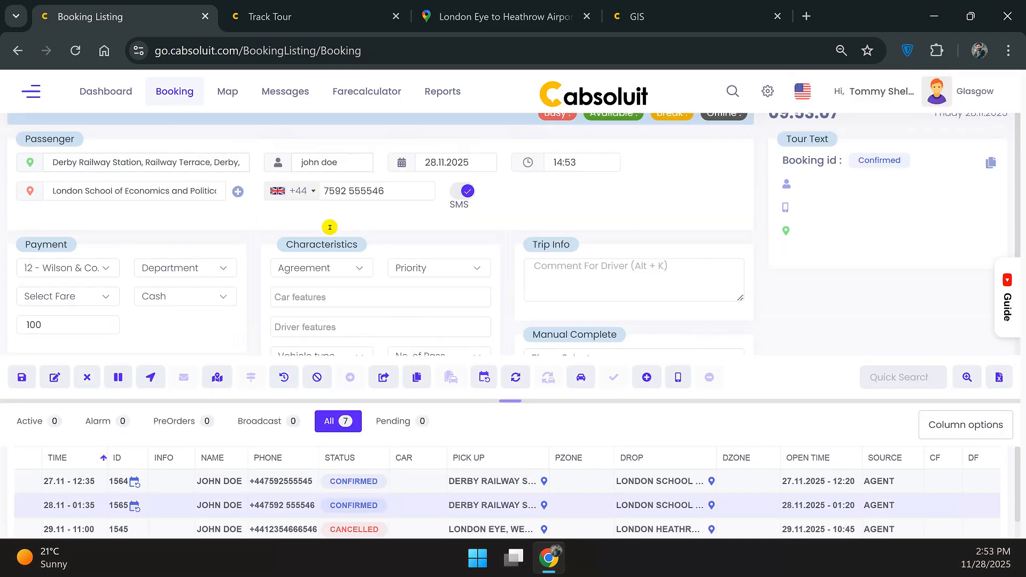
scroll(330, 227, "up", 1)
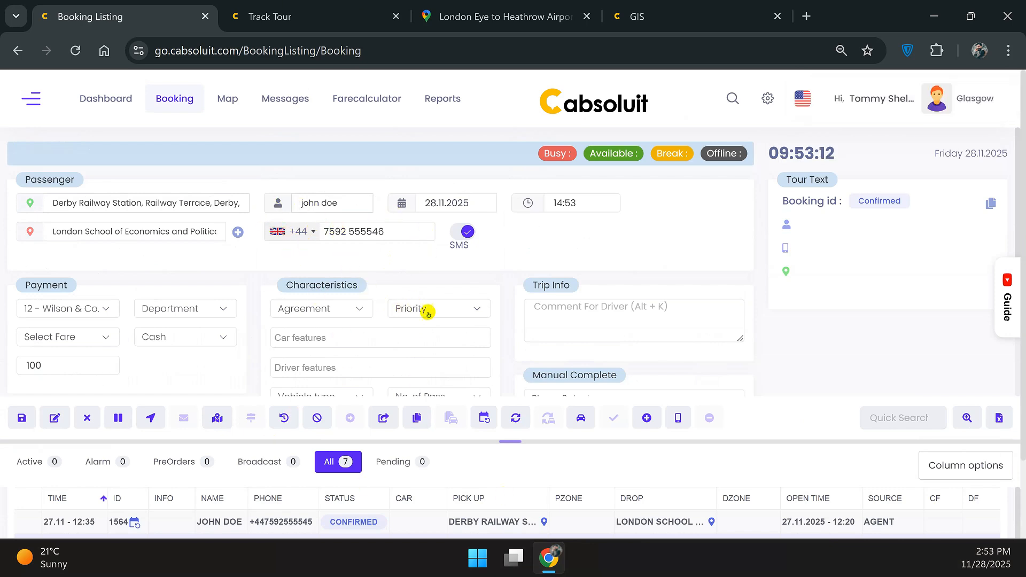
left_click(30, 419)
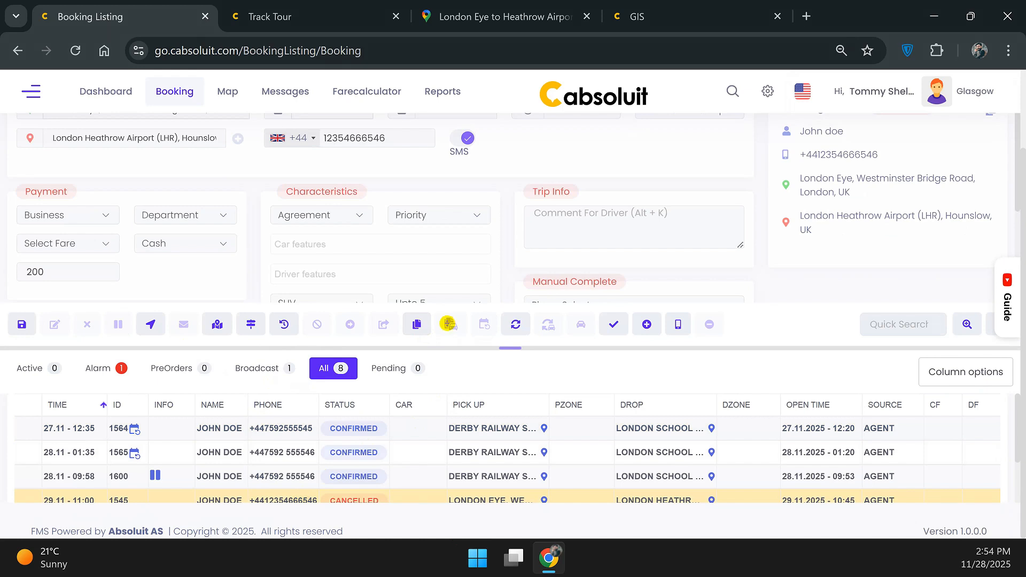
left_click(390, 454)
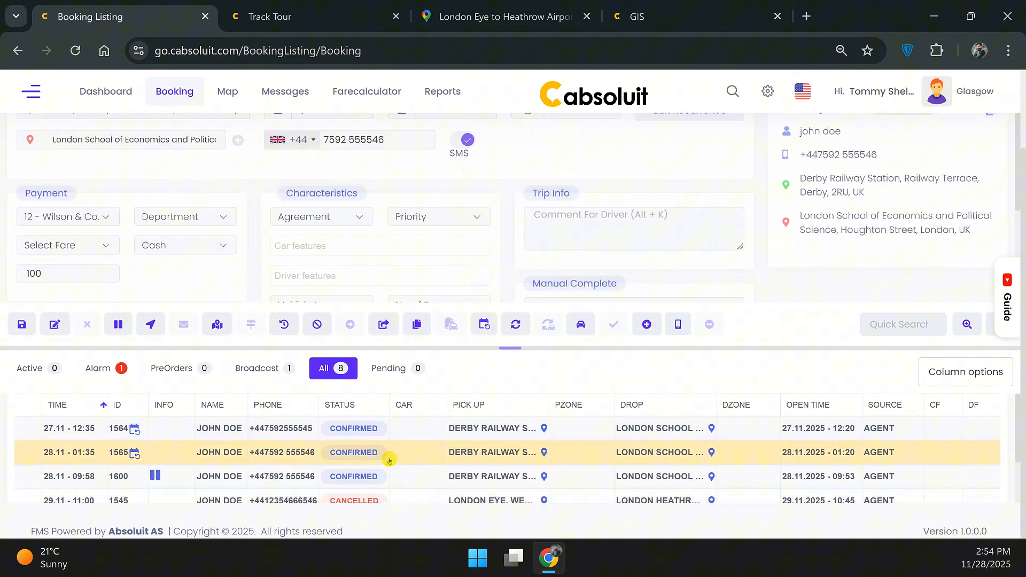
left_click(482, 327)
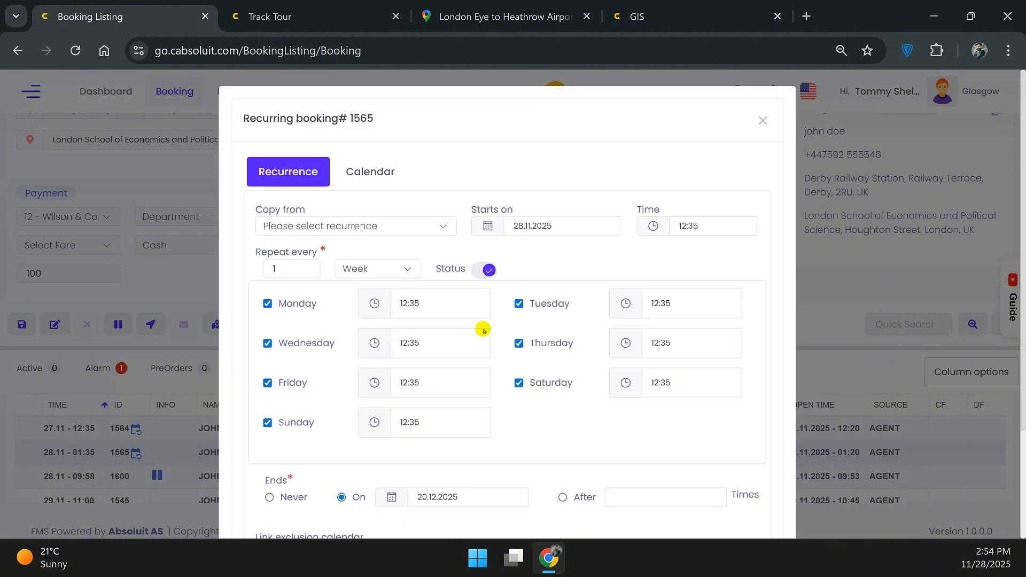
scroll(569, 345, "down", 3)
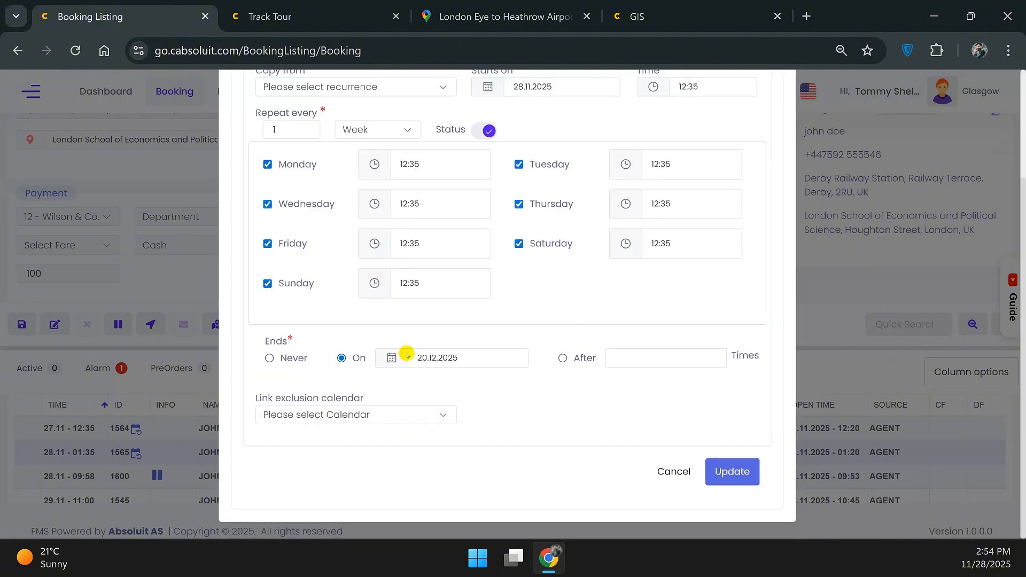
left_click(294, 362)
left_click(358, 359)
left_click(682, 470)
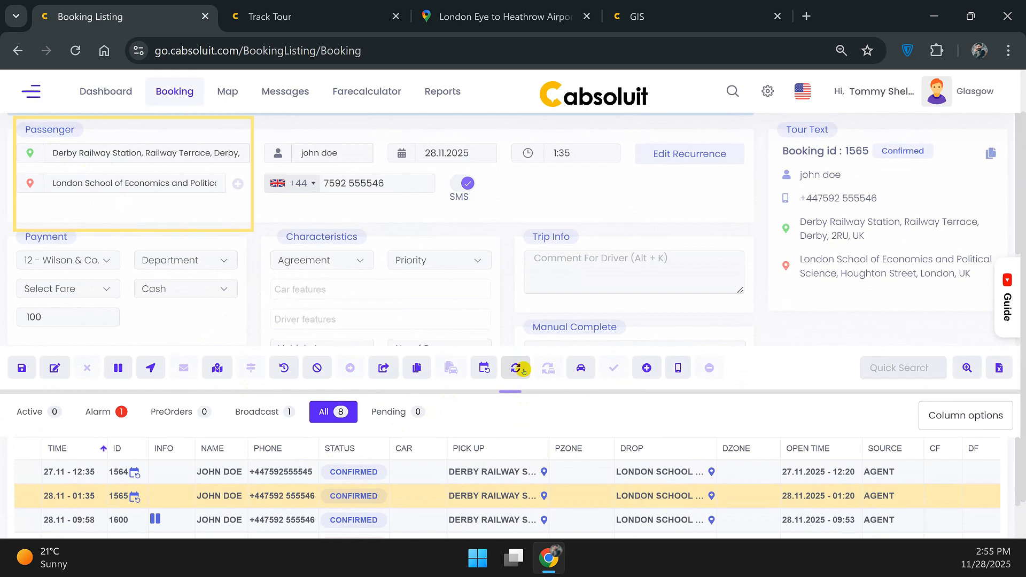
Save return booking 1601 from London School of Economics to Derby Railway Station, then load booking 1564.
left_click(523, 370)
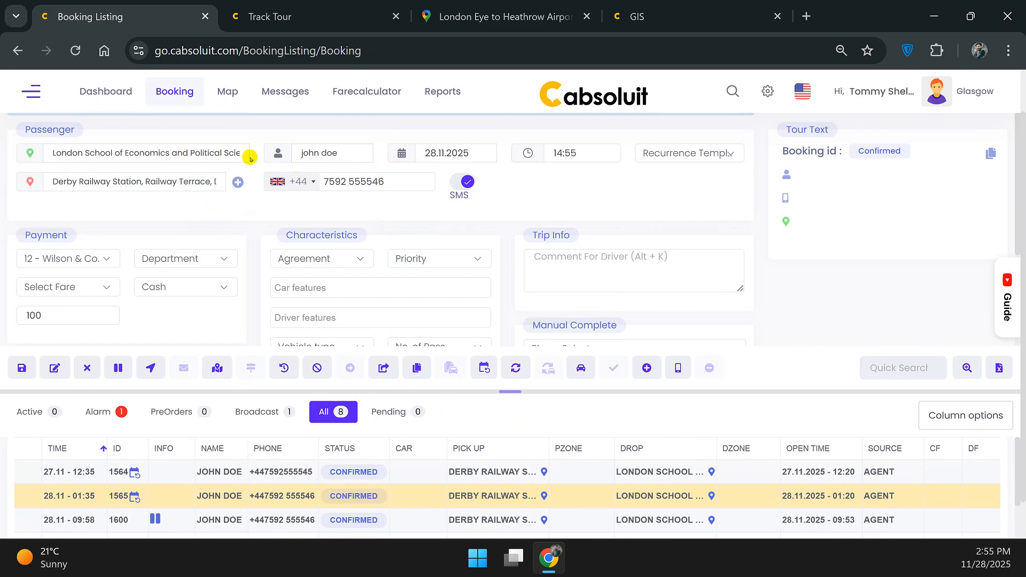
left_click(22, 368)
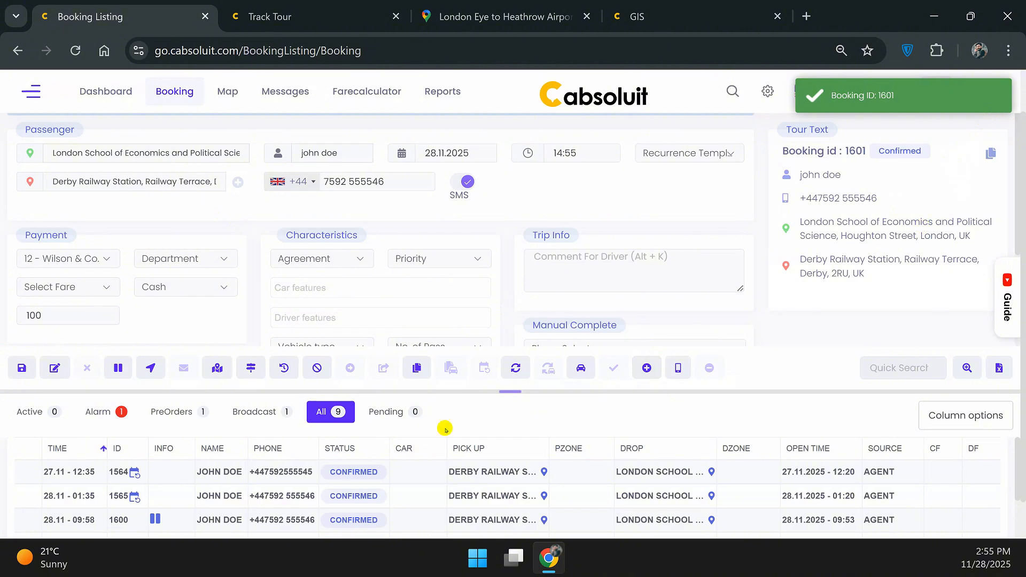
left_click(425, 472)
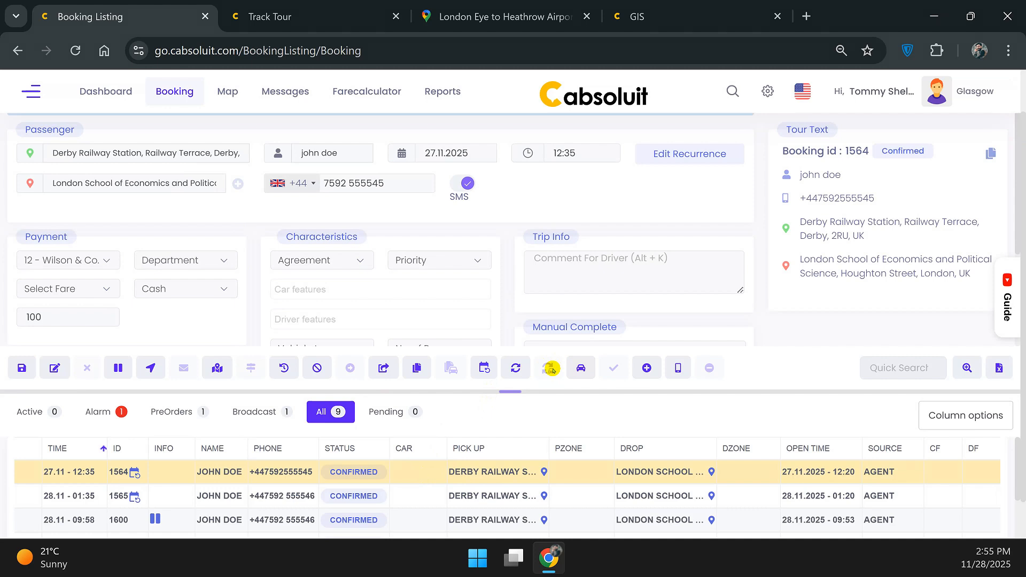
left_click(582, 369)
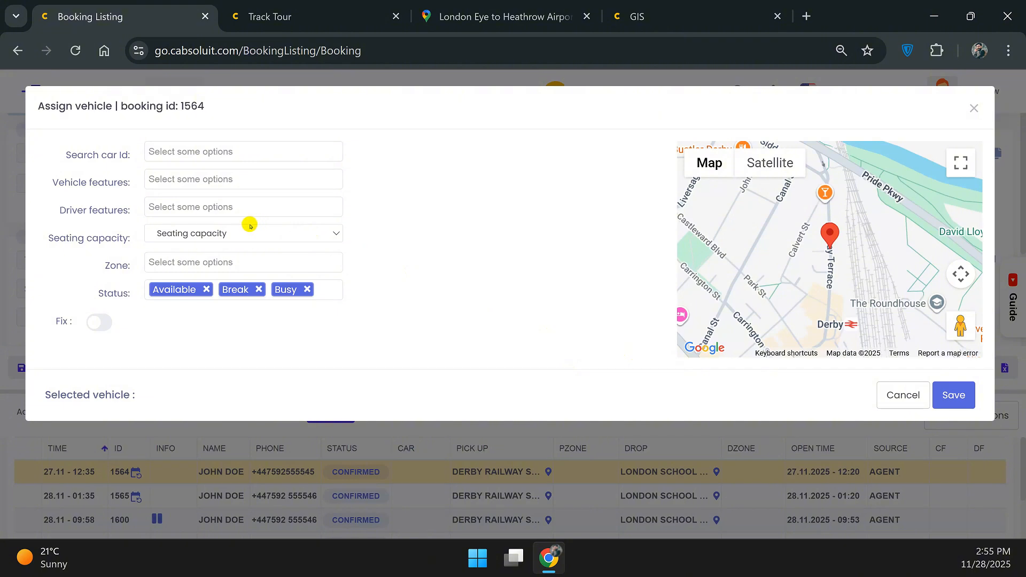
left_click(927, 397)
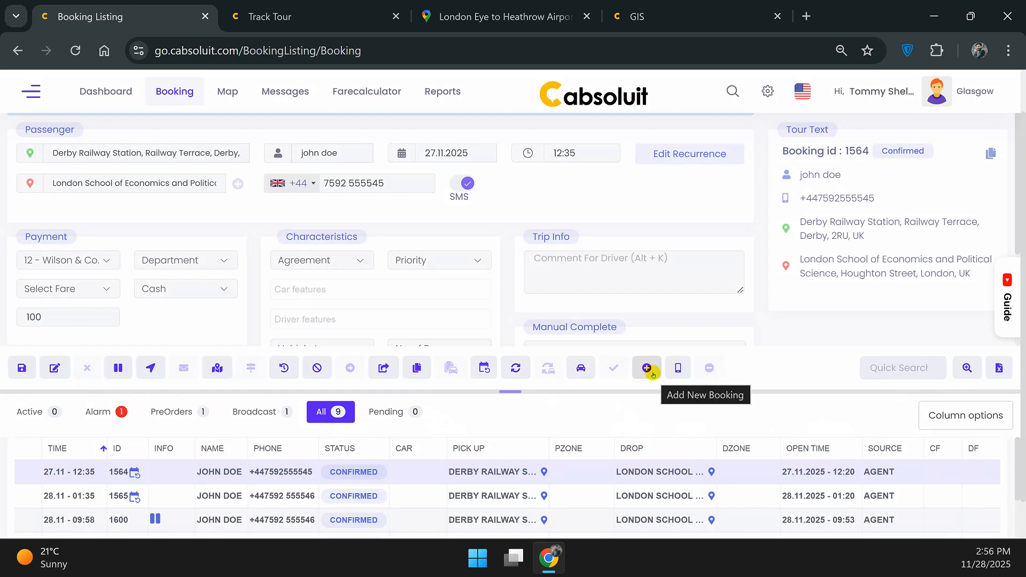
Add an extra phone number as an SMS recipient for booking 1564, then close Send SMS unsent.
left_click(652, 373)
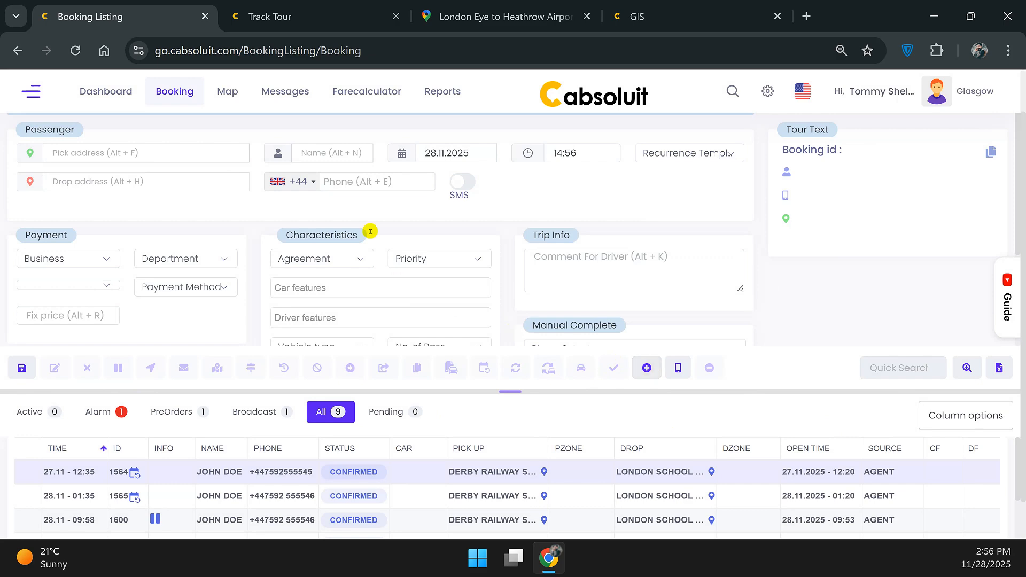
left_click(679, 369)
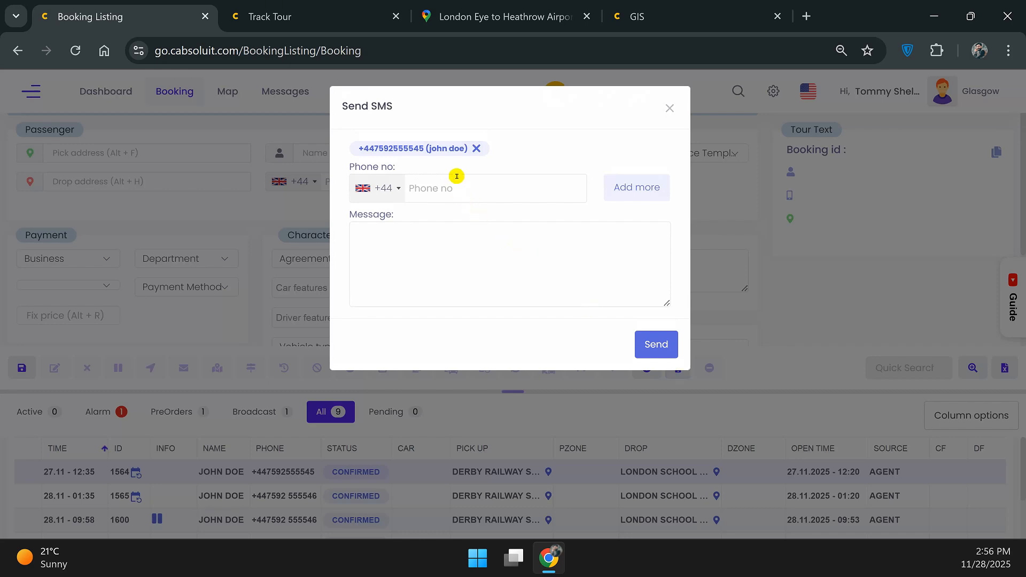
left_click(465, 196)
type("35464654")
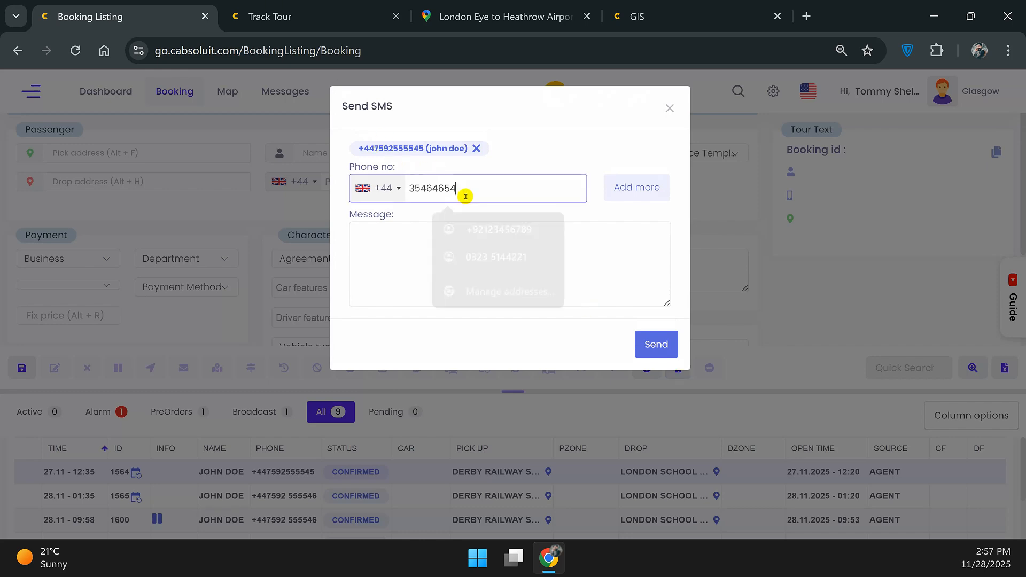
type("654")
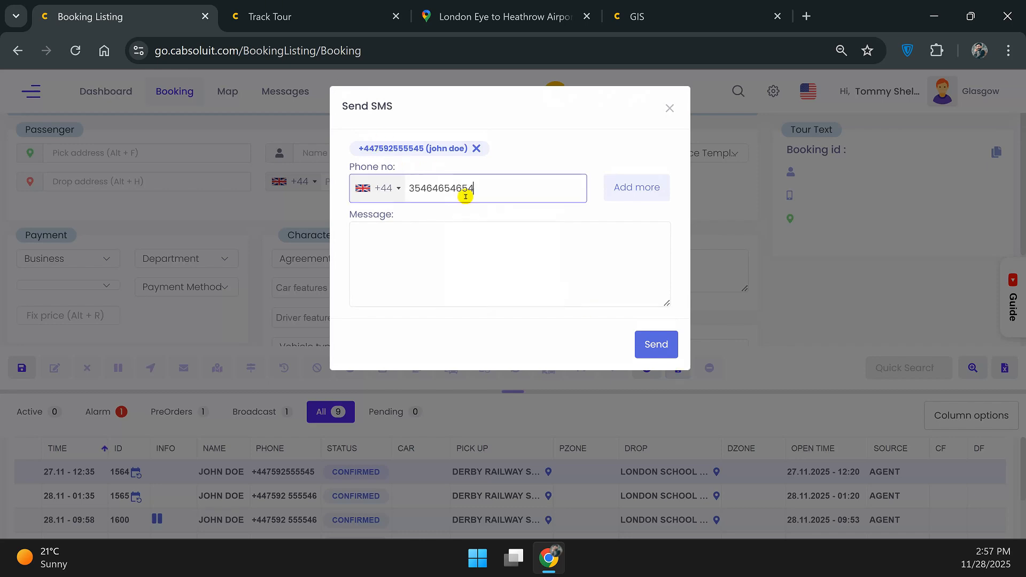
type("55")
left_click(625, 191)
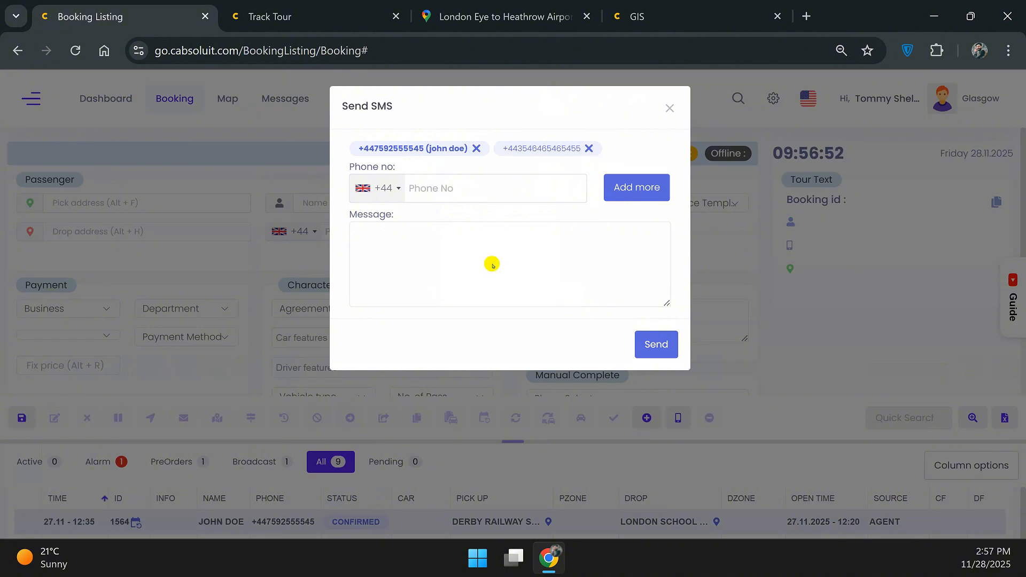
left_click(670, 108)
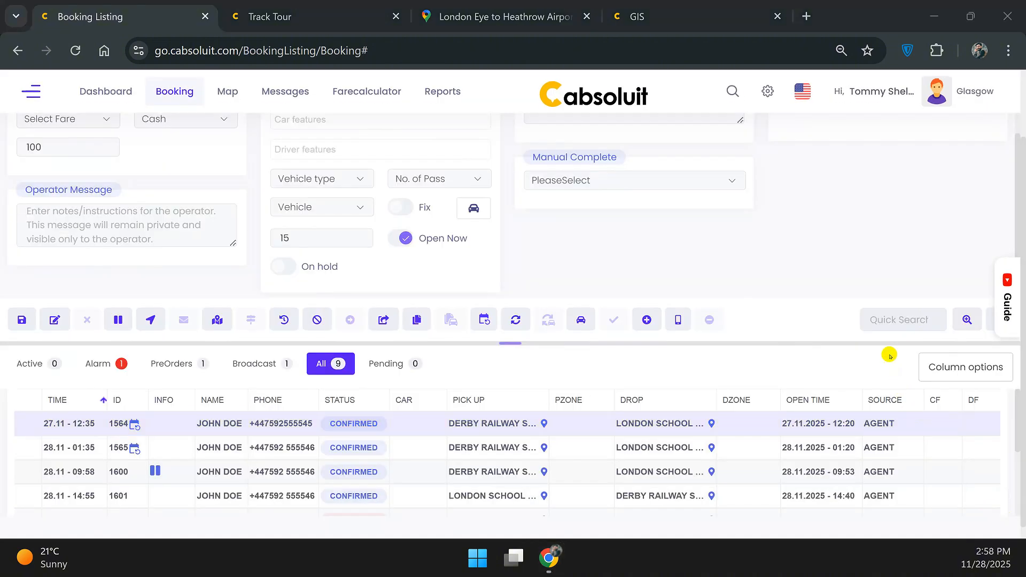
Show the PreOrders list and run a Quick Search for booking 1565.
left_click(170, 362)
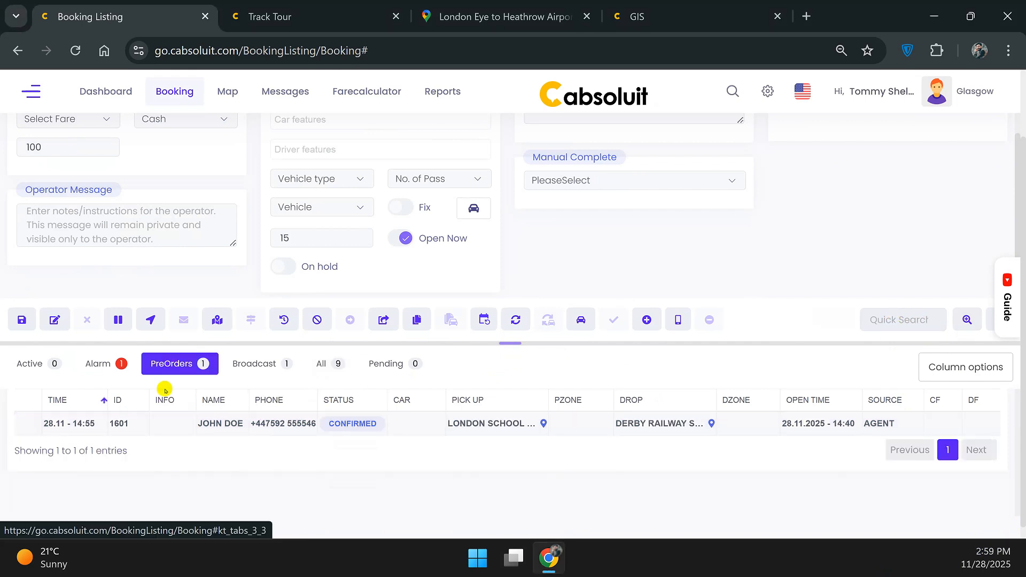
left_click(908, 319)
type("1565")
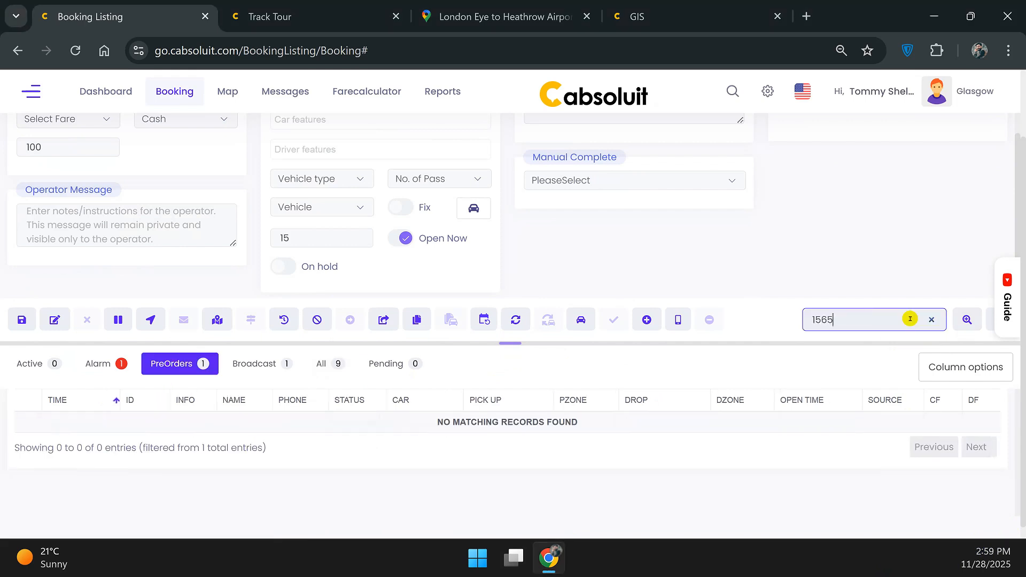
key("Return")
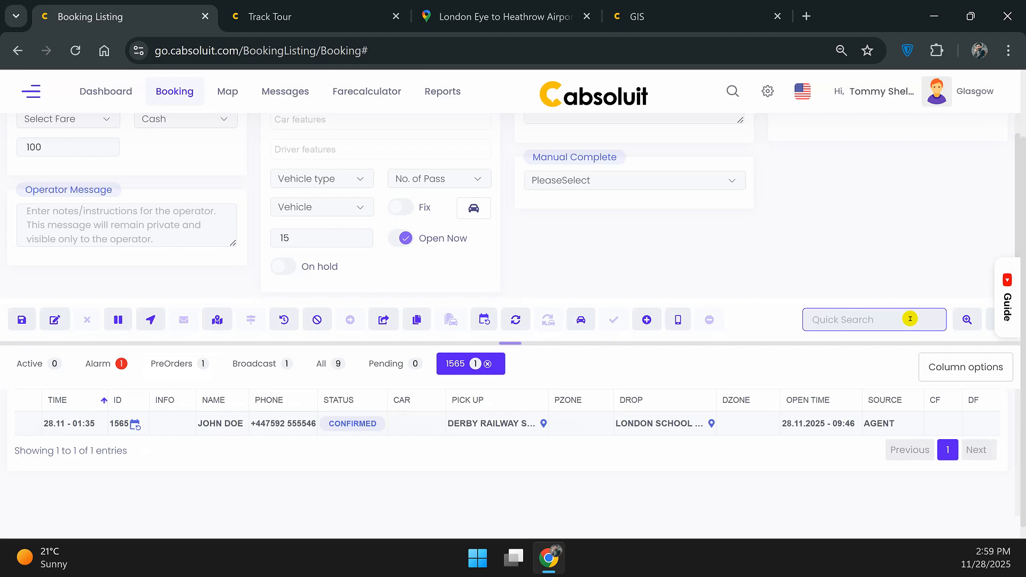
scroll(626, 272, "up", 2)
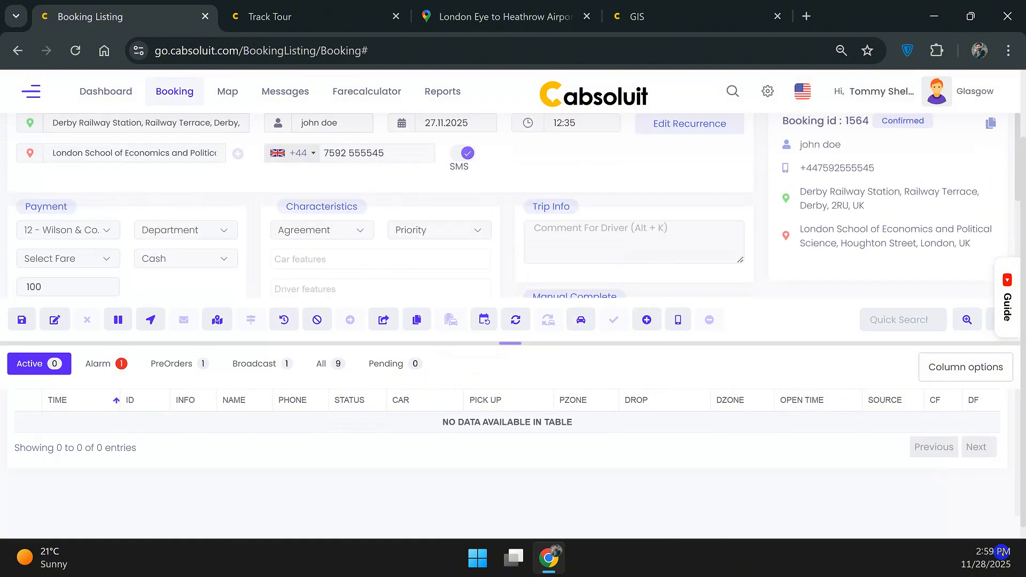
Load pre-order booking 1601 from the PreOrders list and switch it to edit mode.
left_click(170, 363)
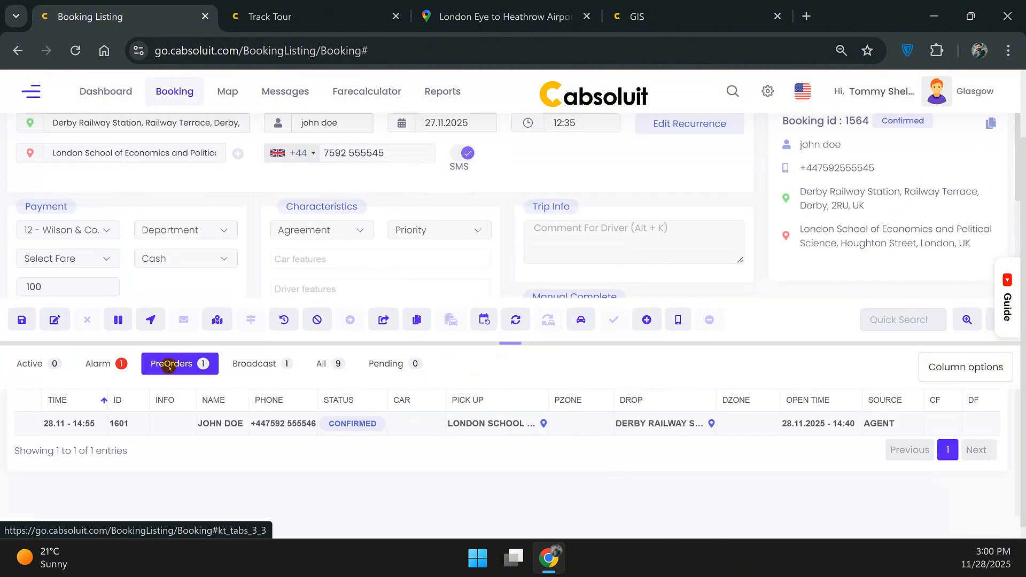
left_click(220, 425)
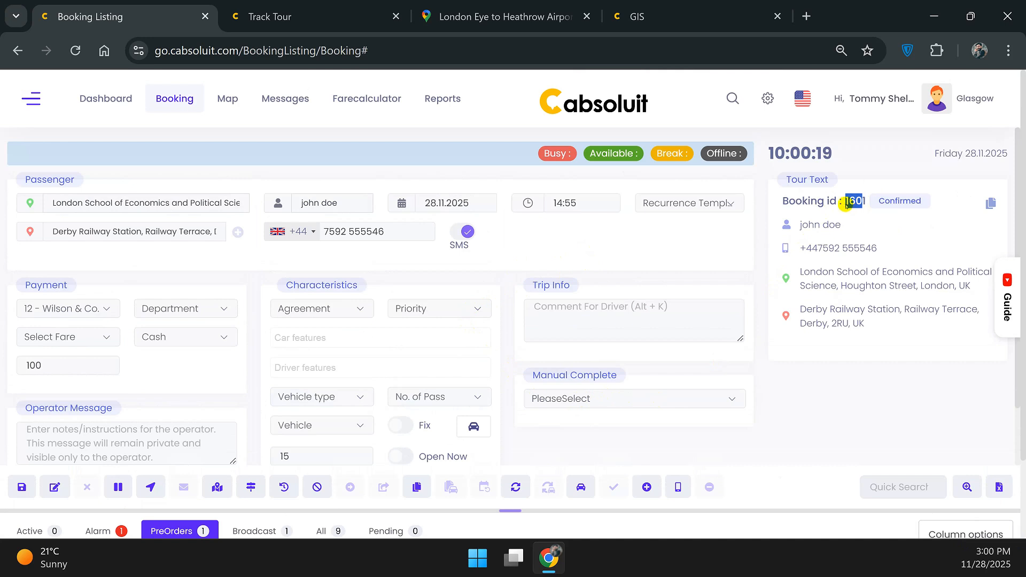
left_click_drag(810, 271, 847, 338)
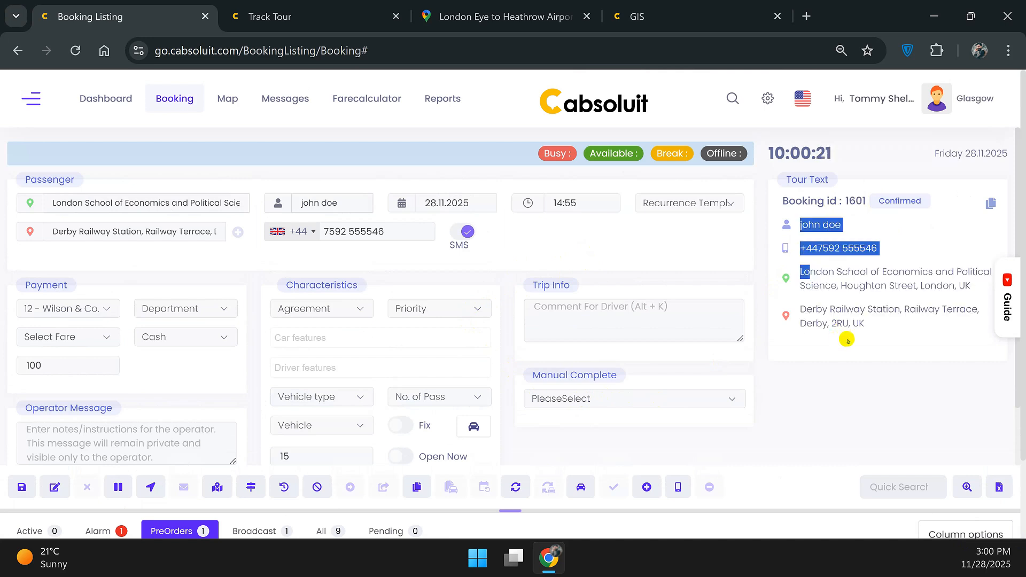
left_click(865, 327)
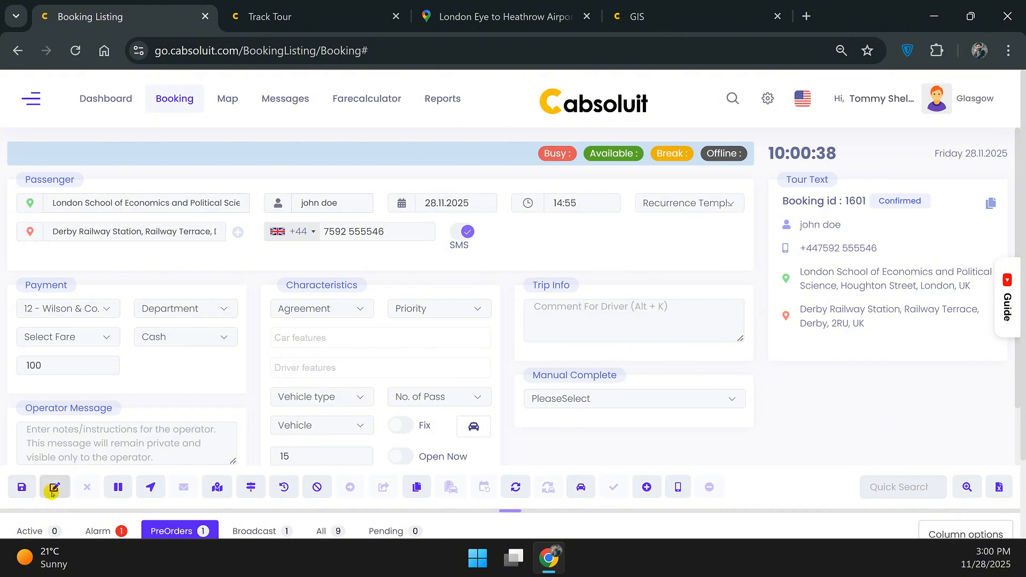
left_click(51, 492)
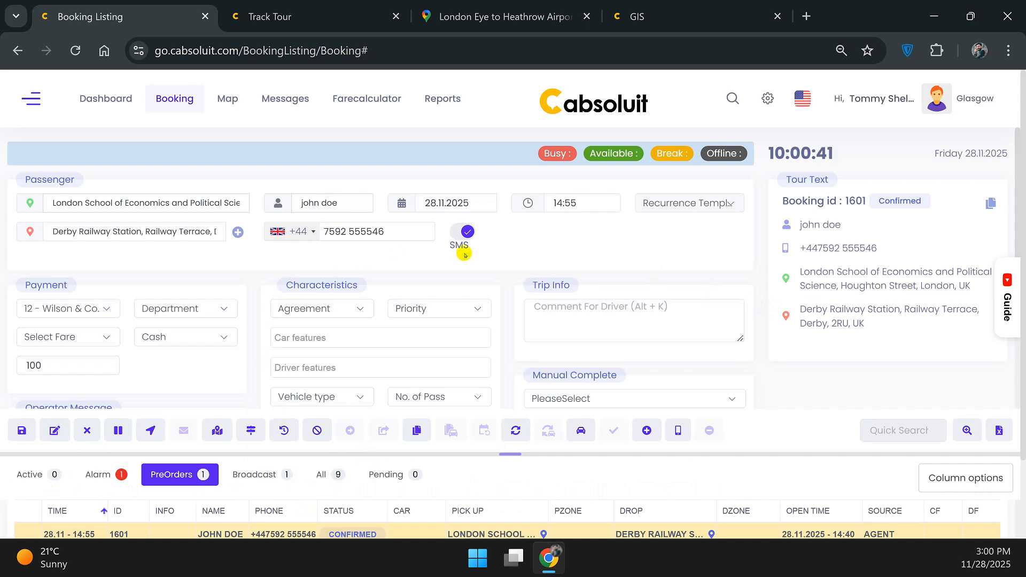
Set booking 1601 to Complete Now, save, and confirm Mark complete with a written reason.
scroll(572, 399, "down", 1)
left_click(582, 316)
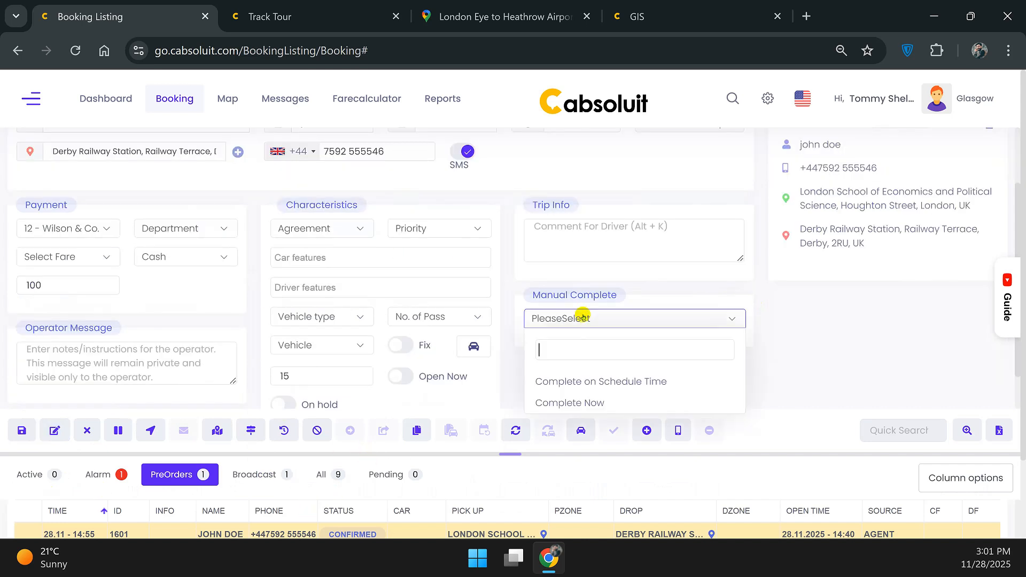
left_click(614, 402)
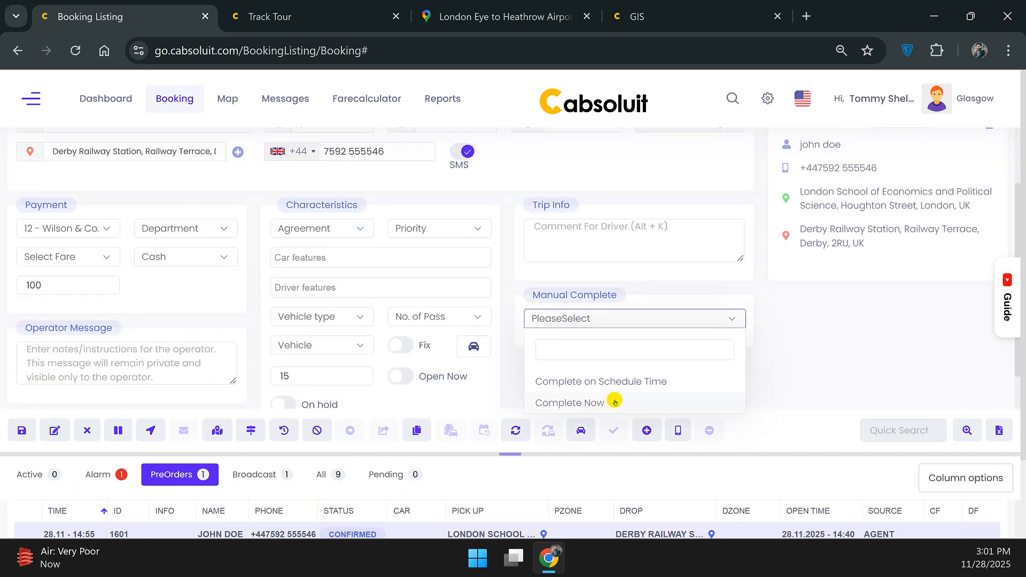
left_click(32, 434)
left_click(553, 181)
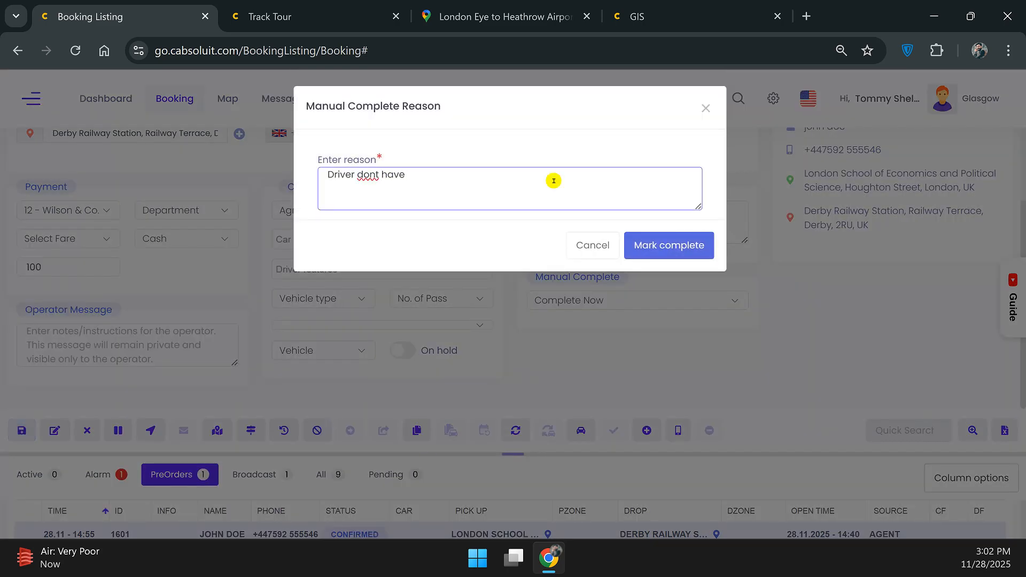
left_click(669, 245)
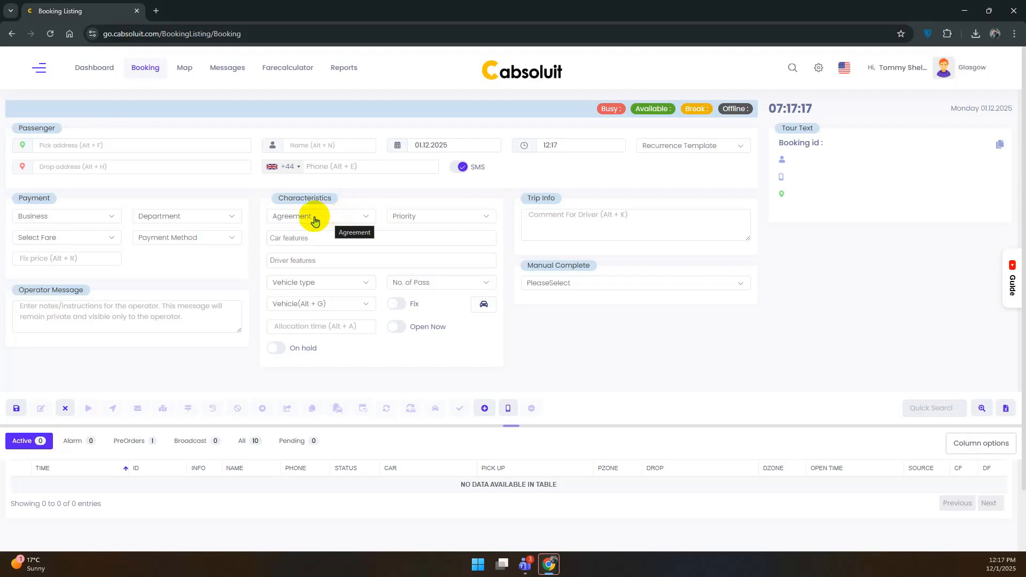
Open the School Runs agreement from Settings > Agreements and enter fixed price 20.
left_click(38, 66)
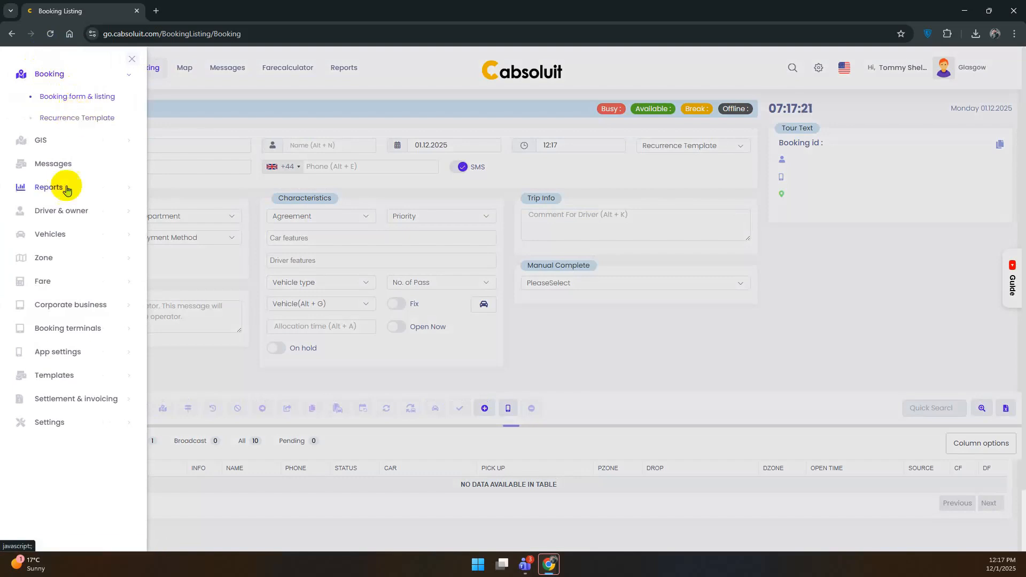
left_click(69, 424)
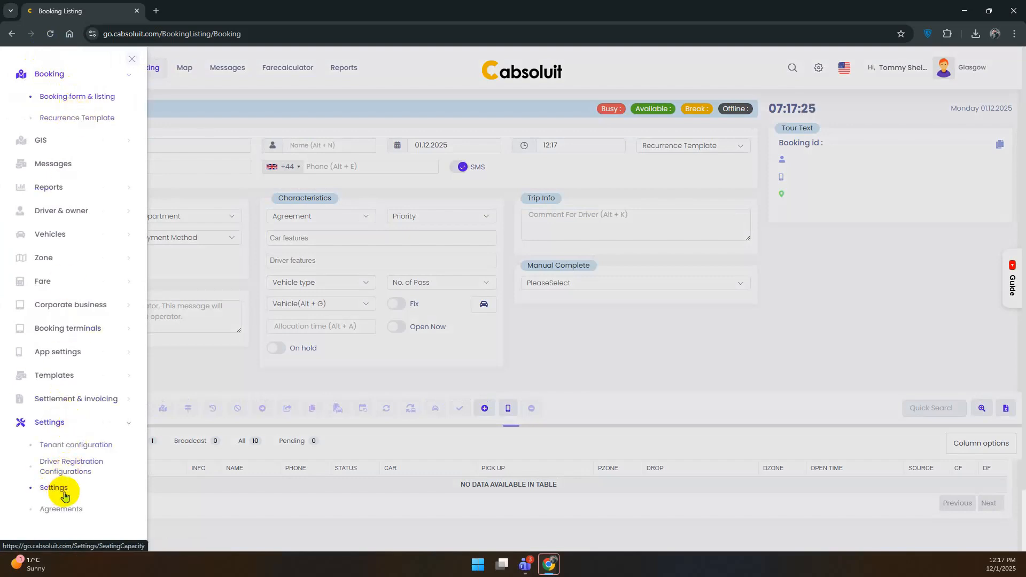
left_click(74, 509)
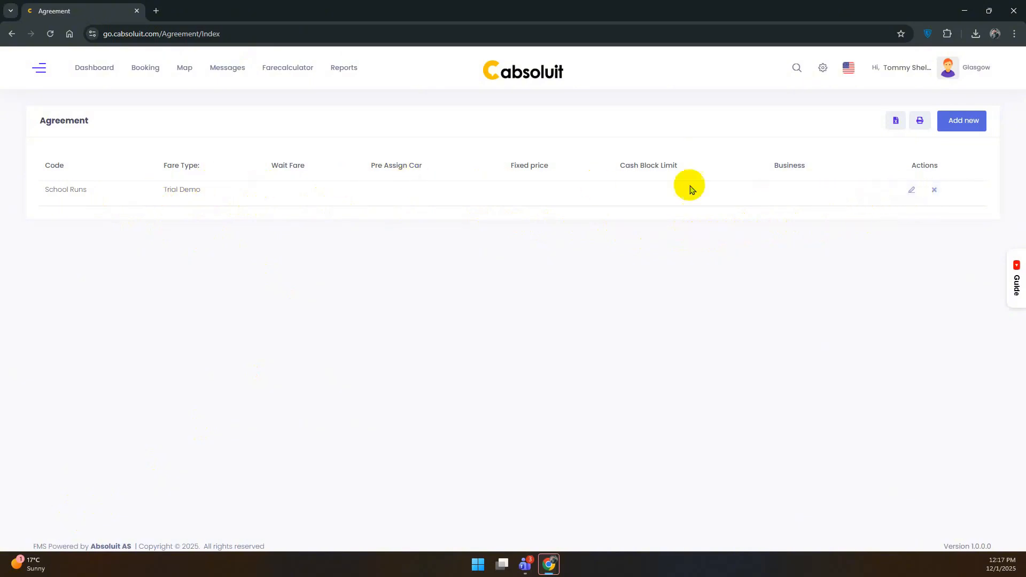
left_click(911, 191)
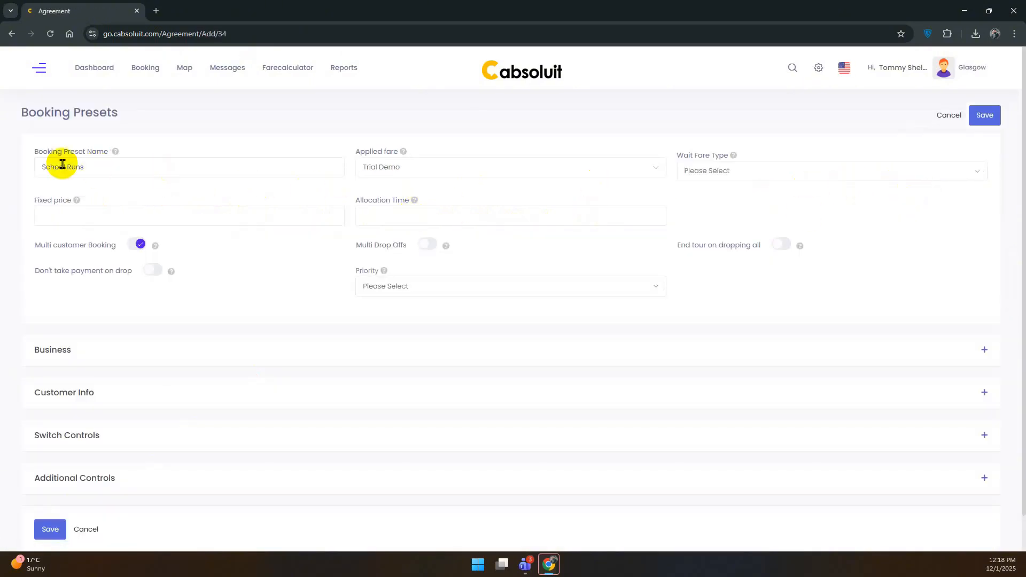
left_click(89, 214)
type("20")
Expand and collapse the agreement's Business and Switch Controls sections to review them.
scroll(374, 278, "down", 1)
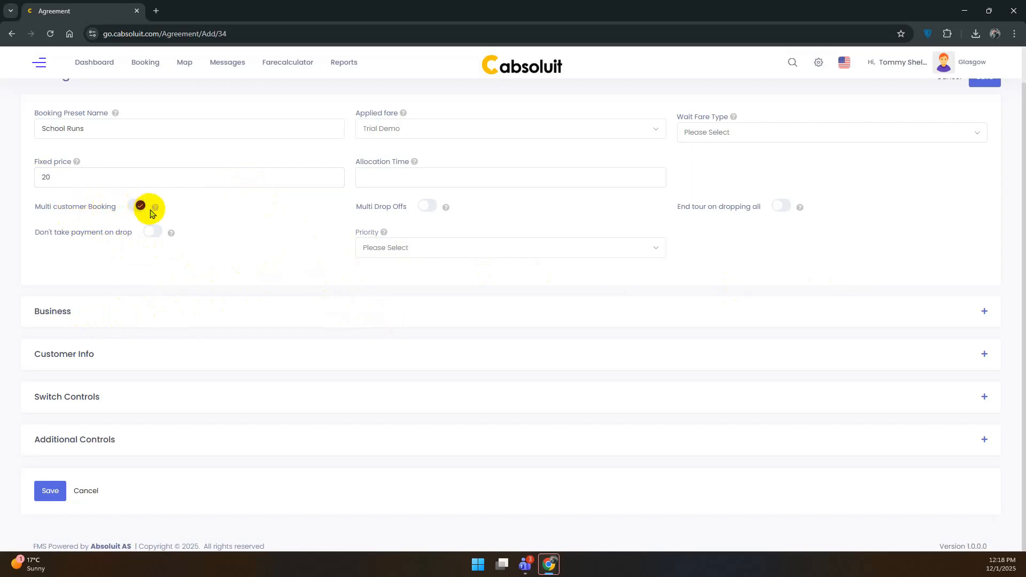
mouse_move(156, 212)
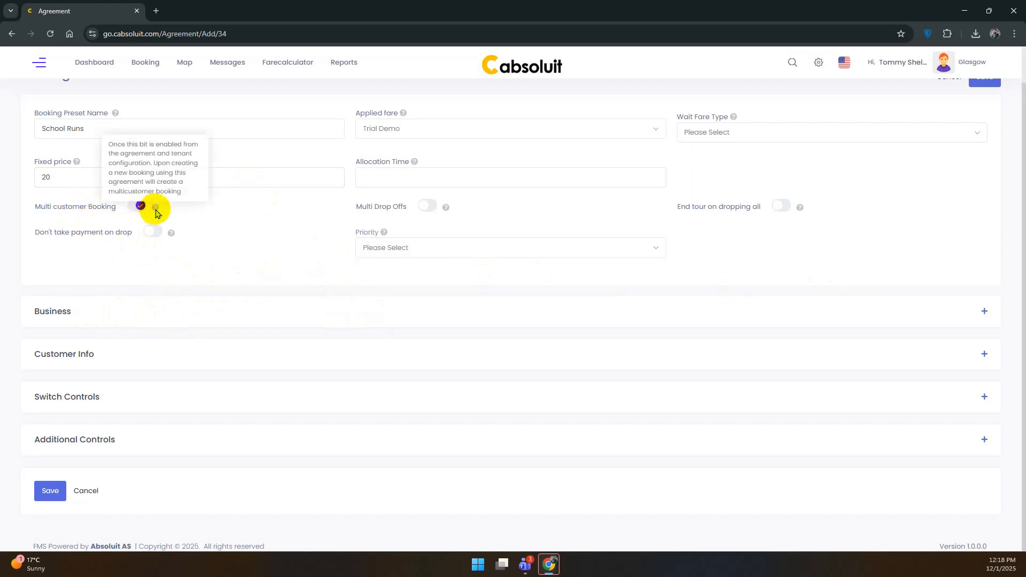
left_click(983, 311)
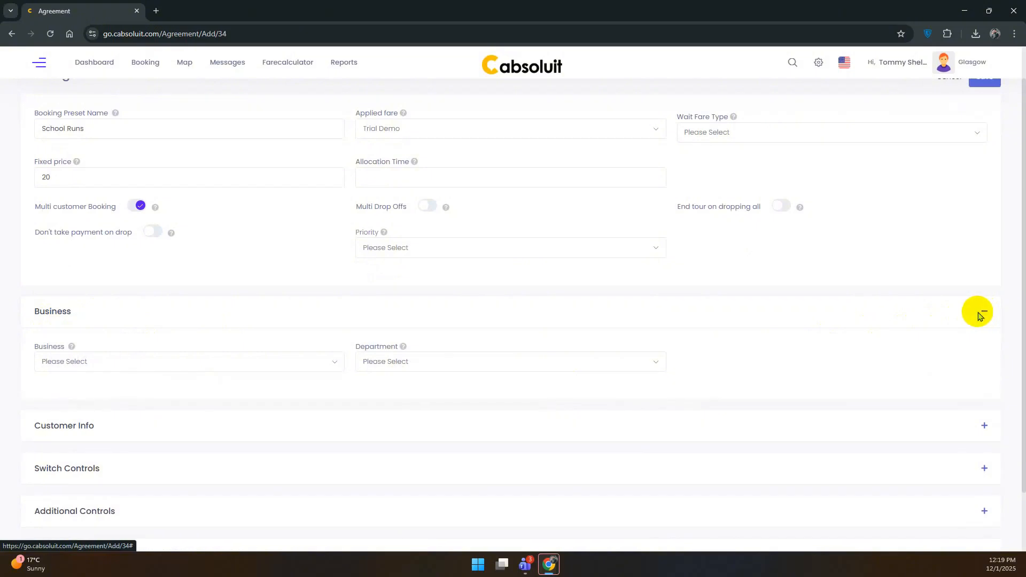
left_click(985, 314)
left_click(989, 315)
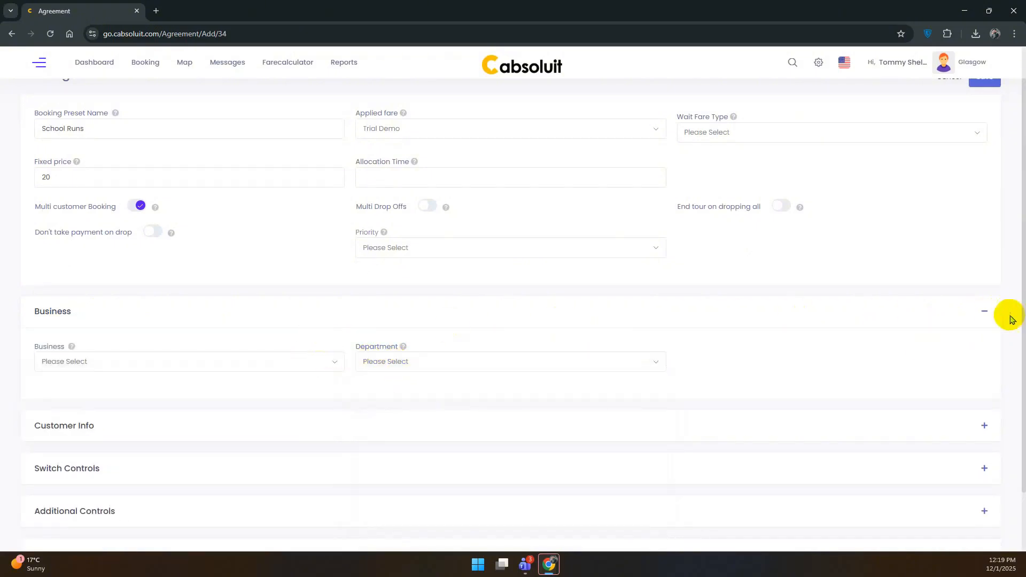
left_click(985, 311)
left_click(985, 398)
left_click(987, 400)
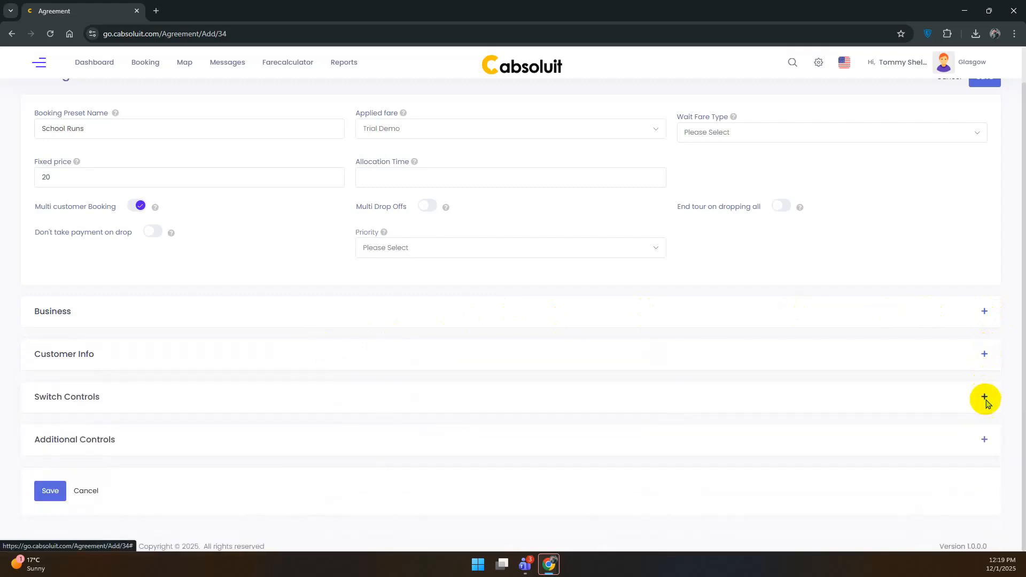
Save the School Runs agreement, check its row shows 20.00, and go back to Booking.
left_click(53, 489)
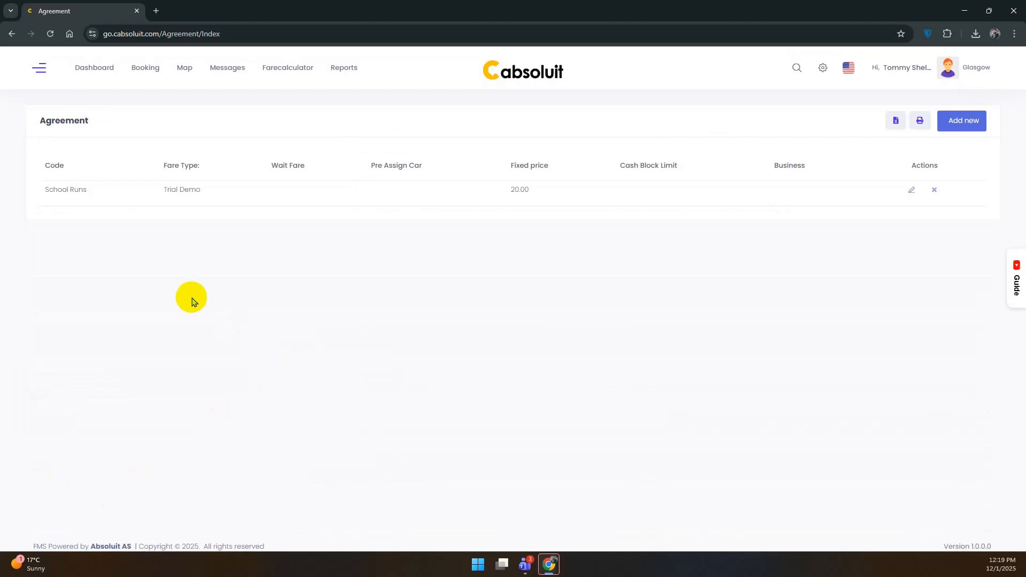
left_click_drag(43, 191, 544, 205)
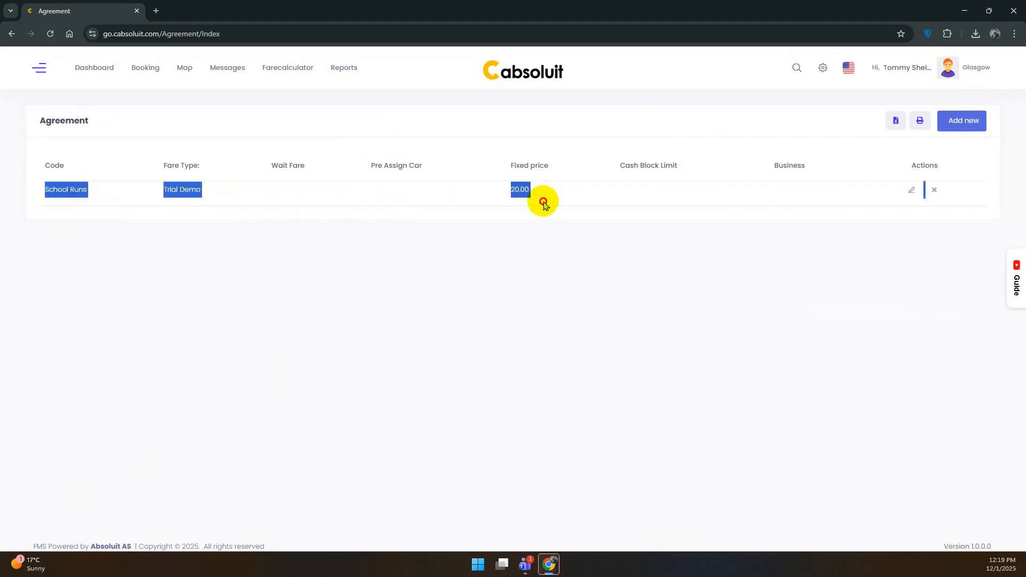
left_click(618, 192)
left_click(145, 67)
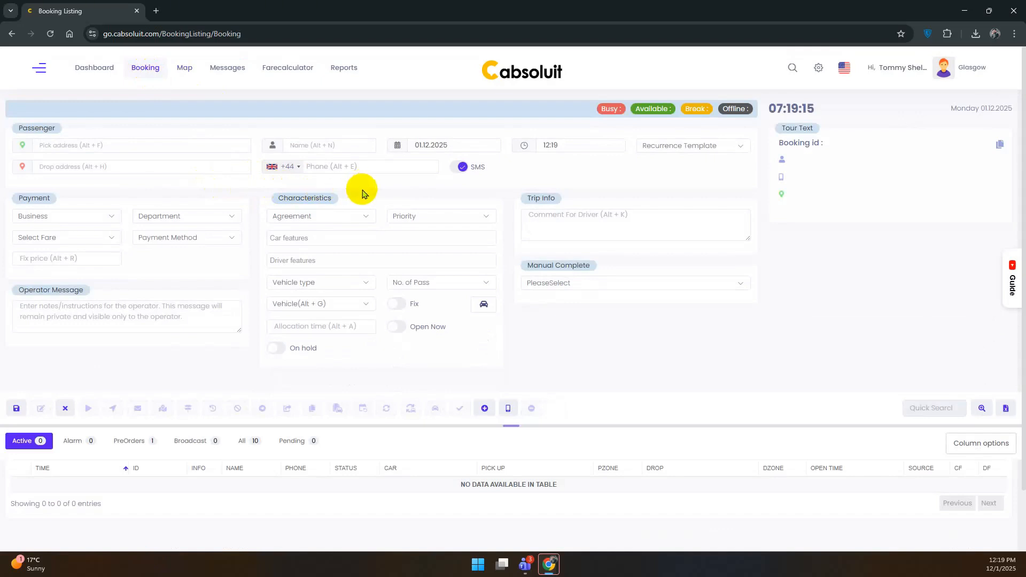
Set pickup to London Museum Docklands and drop-off to Portsmouth, England, UK.
key("alt+f")
type("london meus")
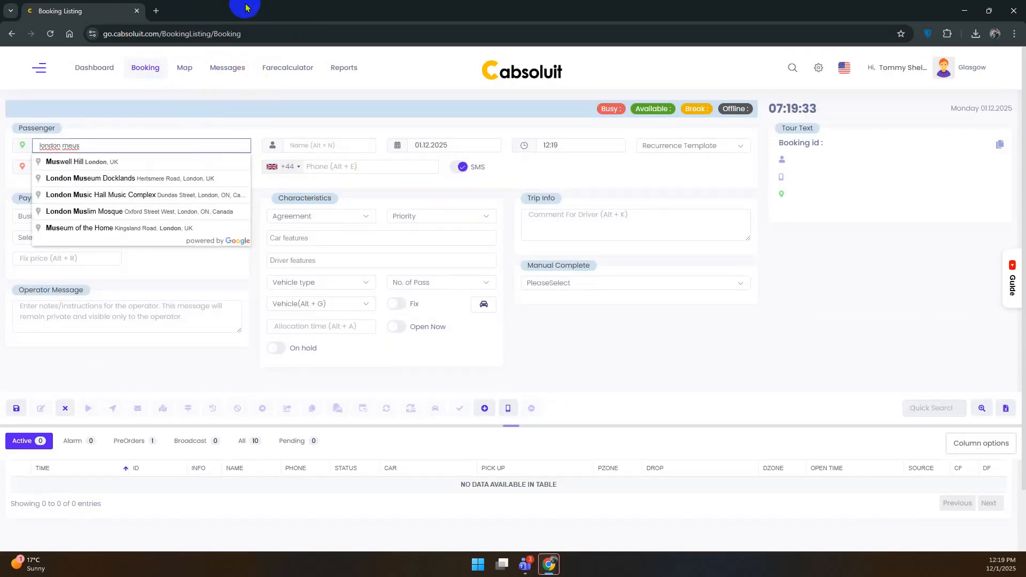
left_click(98, 174)
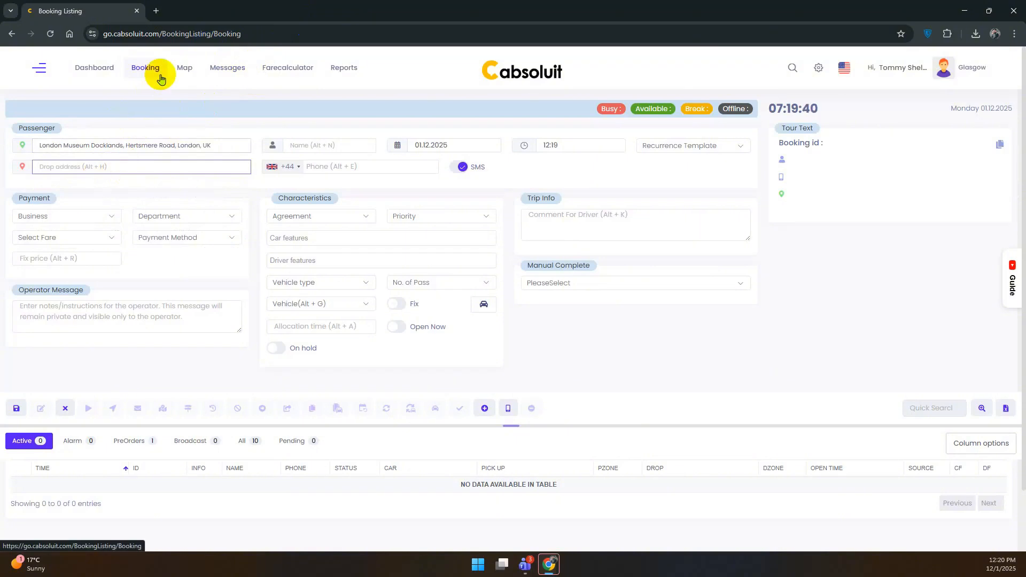
type("england port")
key("Down")
key("Return")
left_click(344, 144)
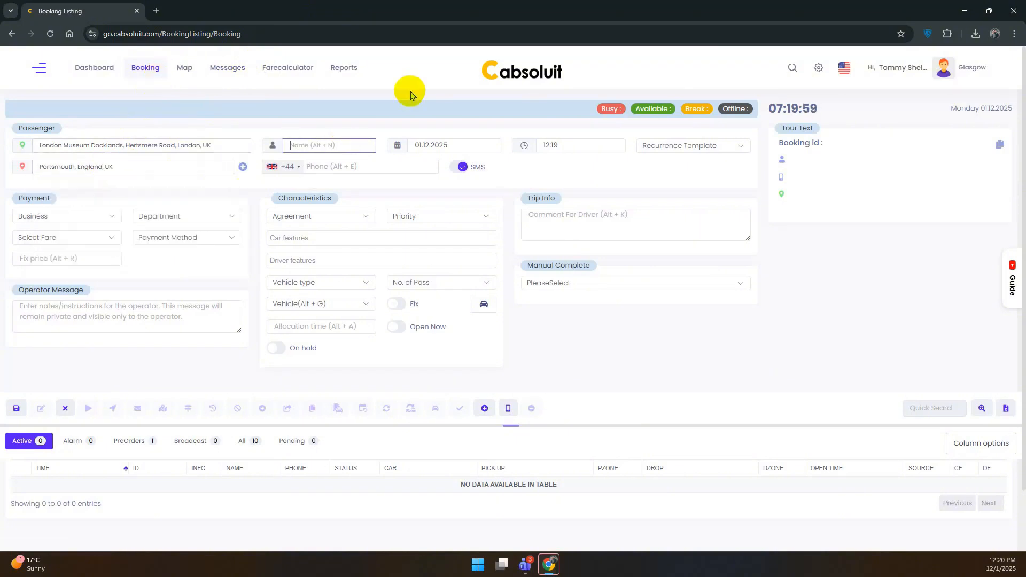
key("Tab")
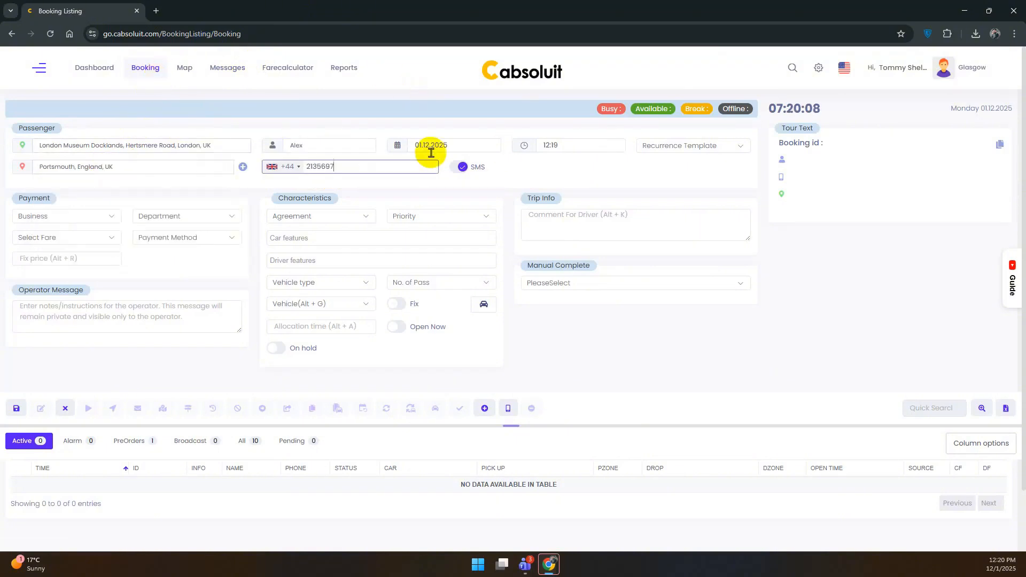
Set the booking date to 02.12.2025 and the pickup time to 10:15.
left_click(414, 188)
left_click(464, 145)
left_click(438, 211)
left_click(575, 144)
double_click(559, 204)
double_click(611, 204)
double_click(610, 204)
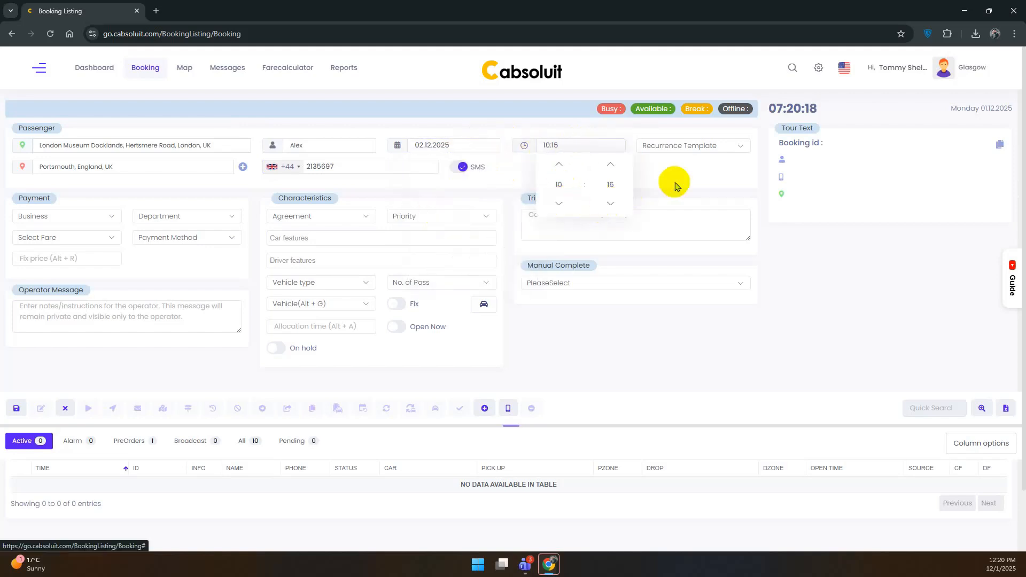
left_click(674, 183)
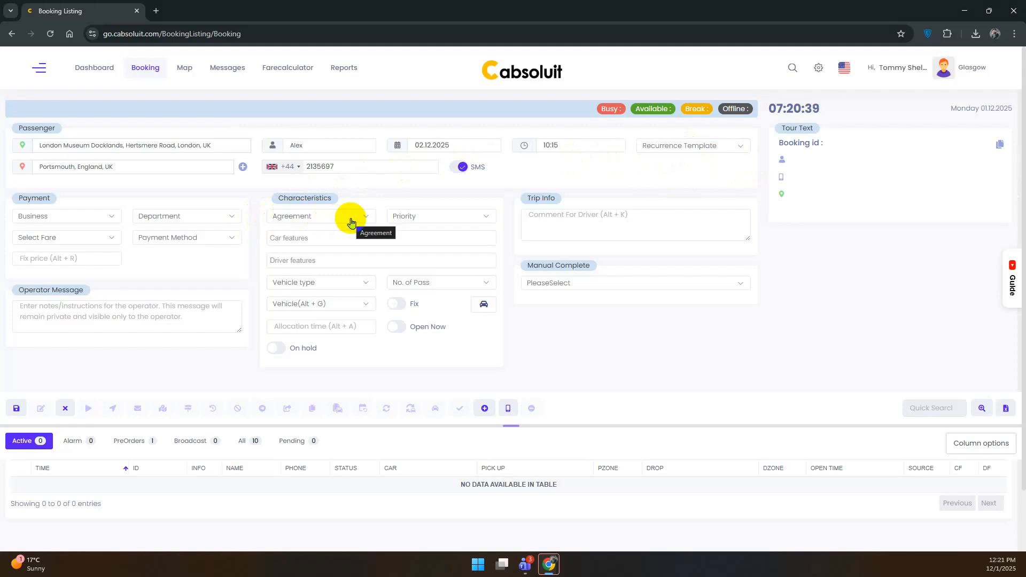
Apply the School Runs agreement and save the booking with cash payment.
left_click(351, 221)
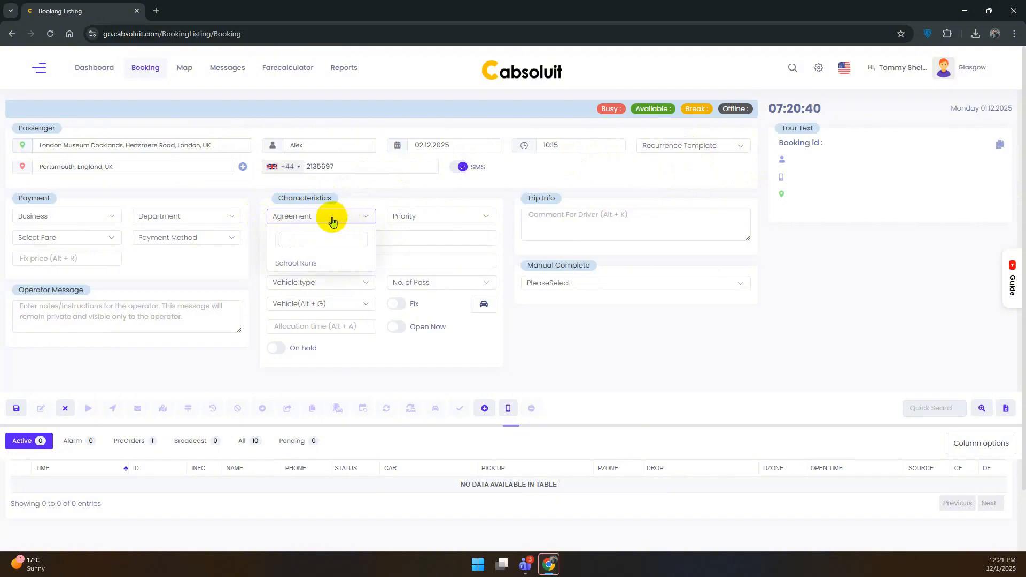
left_click(319, 262)
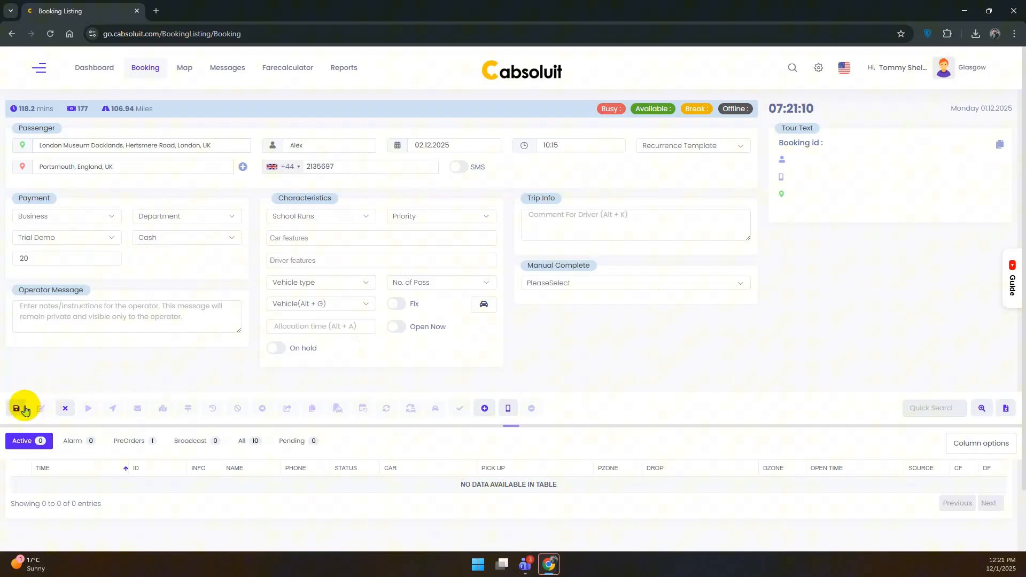
left_click(24, 409)
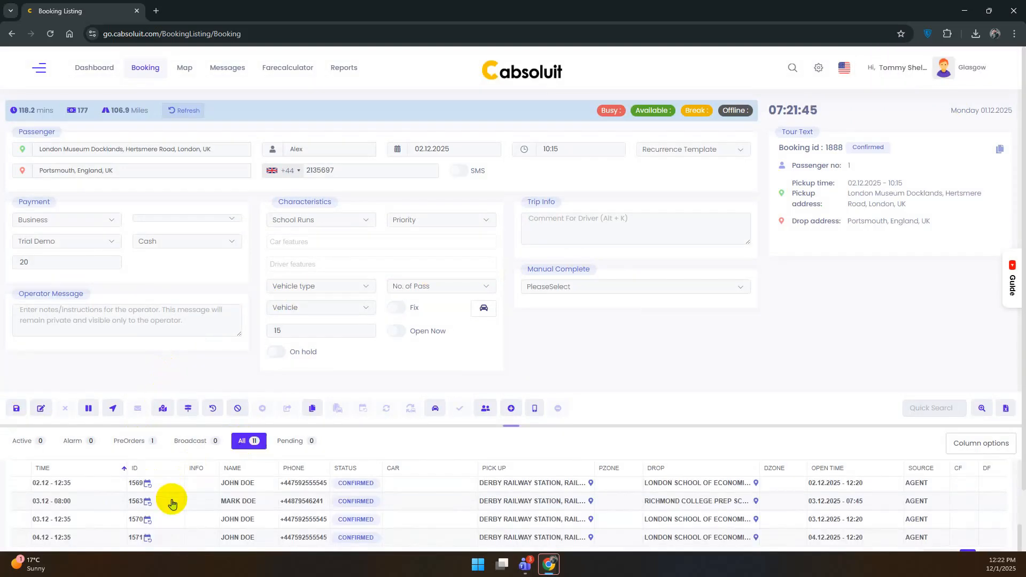
Select booking 1888 in the list and show its customers.
scroll(172, 503, "down", 2)
scroll(175, 501, "up", 3)
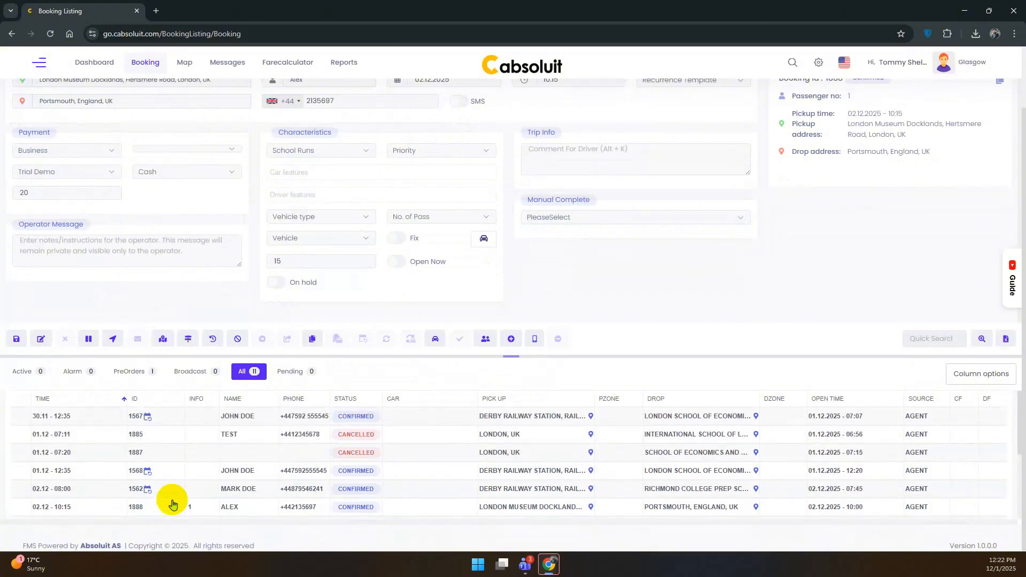
scroll(176, 500, "up", 2)
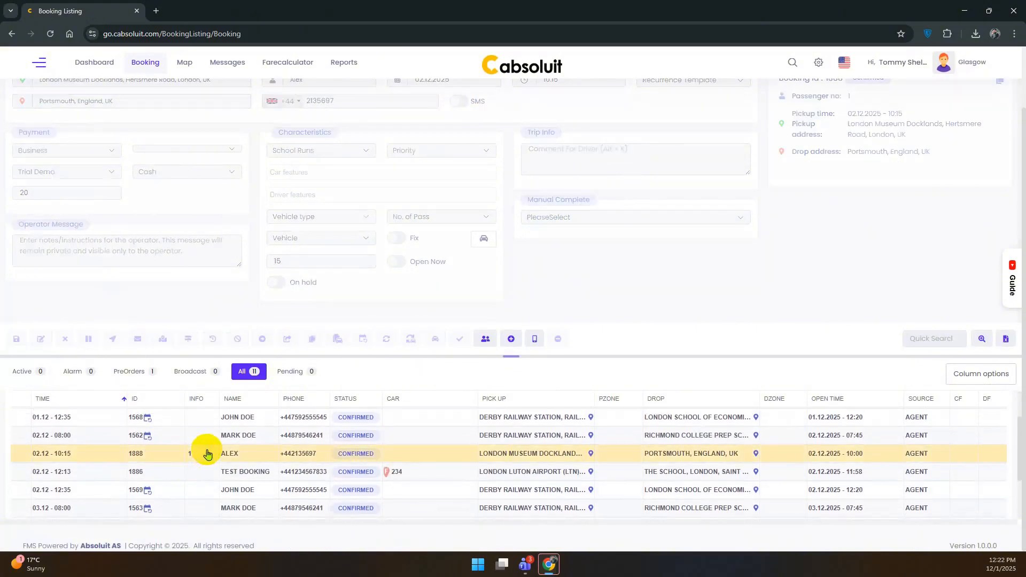
left_click(206, 452)
scroll(206, 364, "up", 2)
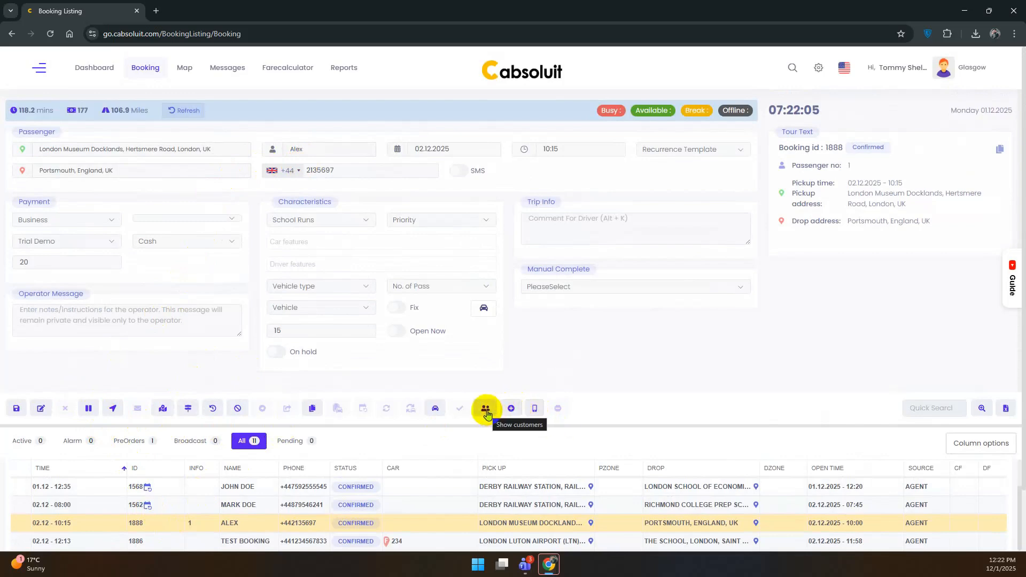
left_click(486, 410)
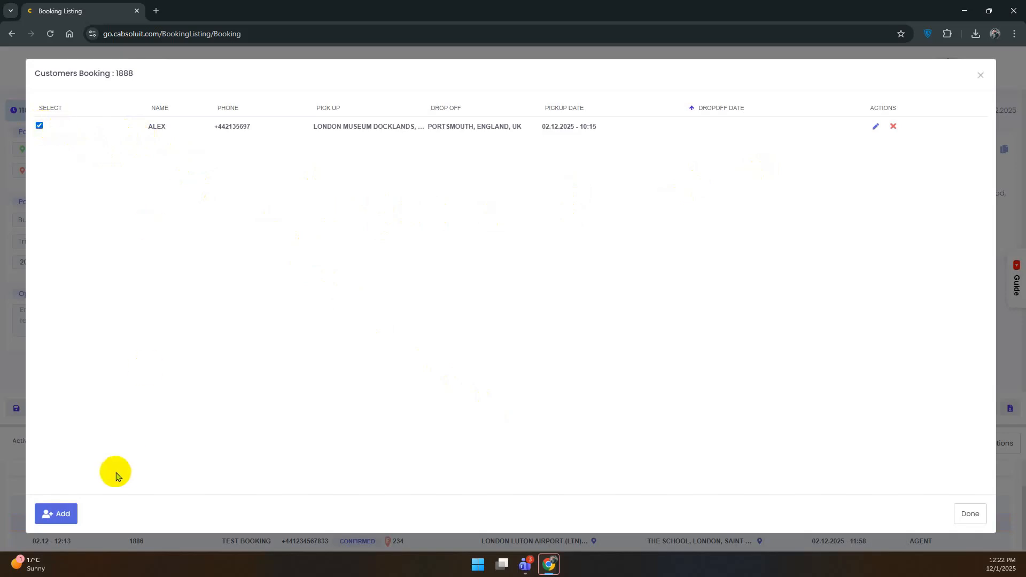
Add a new passenger with name, phone number and pickup Station, London, UK.
left_click(72, 514)
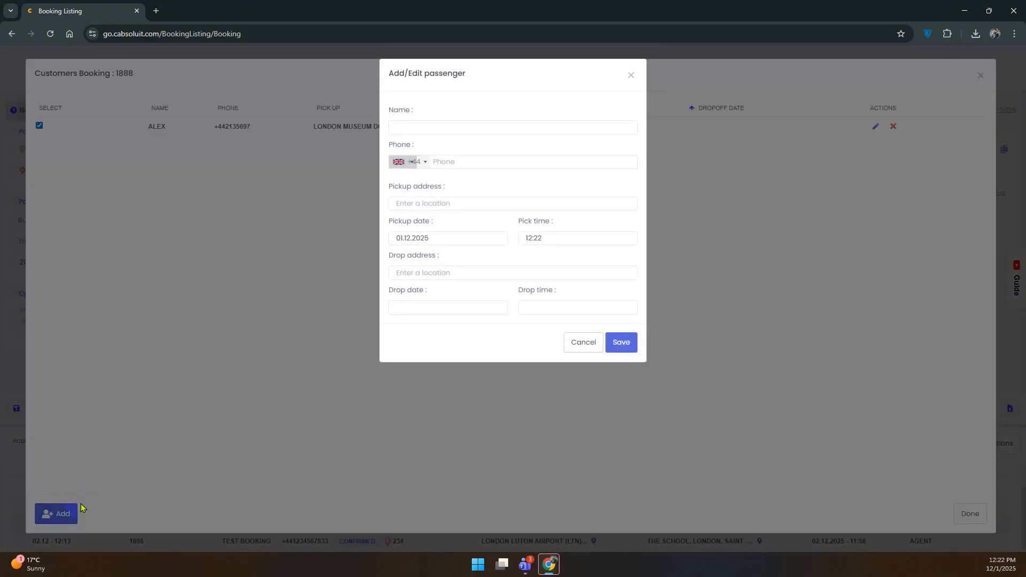
left_click(473, 128)
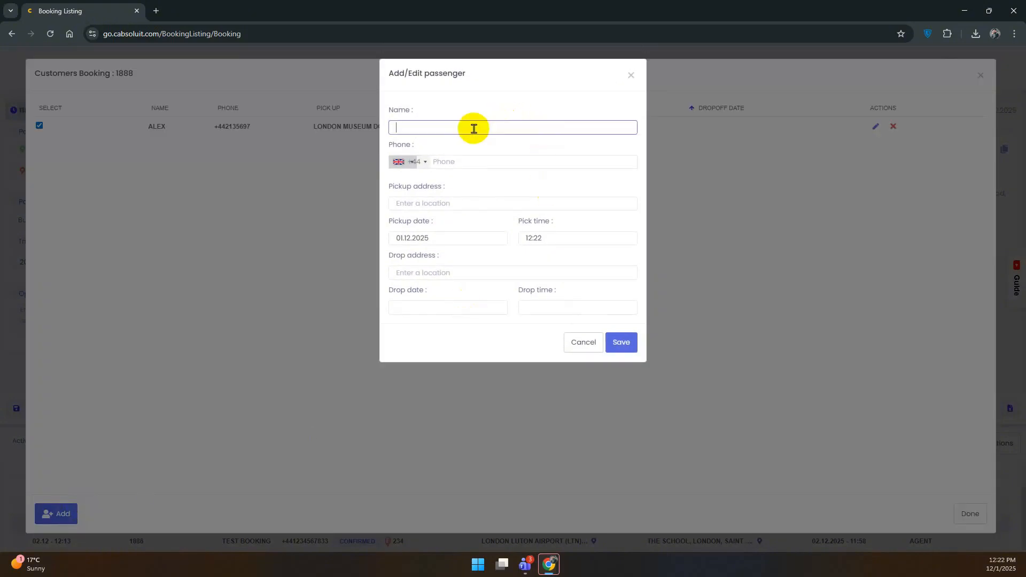
type("Katrina")
left_click(482, 160)
type("78945613")
left_click(481, 202)
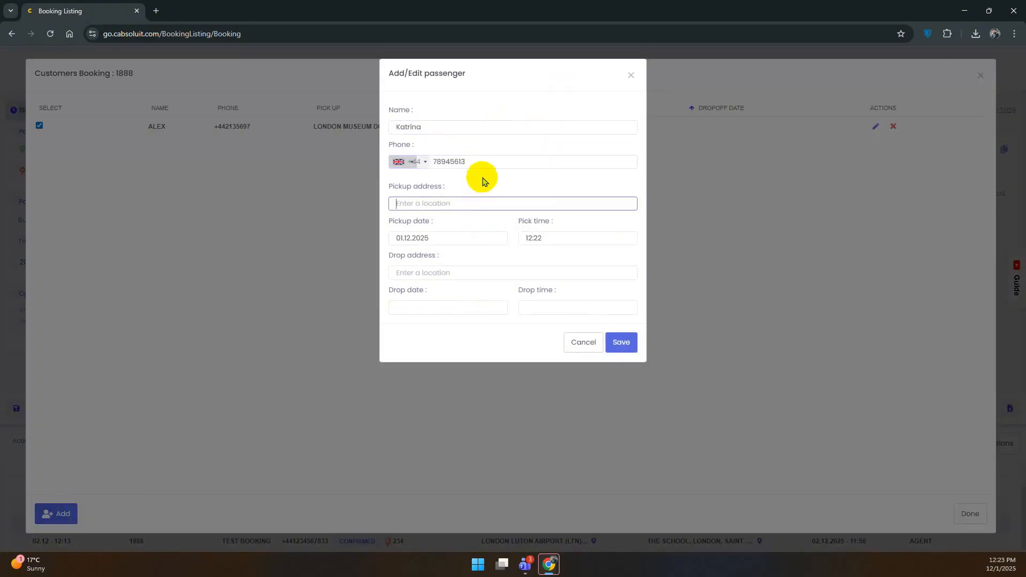
type("station london")
left_click(470, 218)
Set the new passenger's pickup to 02.12.2025 at 10:15.
left_click(470, 238)
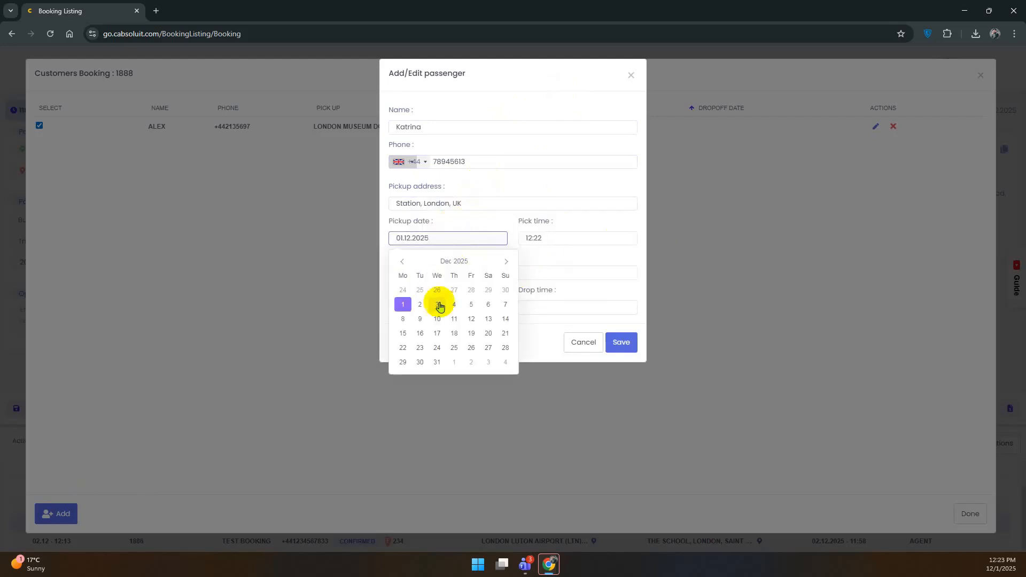
left_click(421, 305)
left_click(562, 239)
left_click(542, 294)
left_click(597, 295)
left_click(542, 296)
Set the drop-off to Port Way, Thornaby and save the second passenger.
left_click(472, 273)
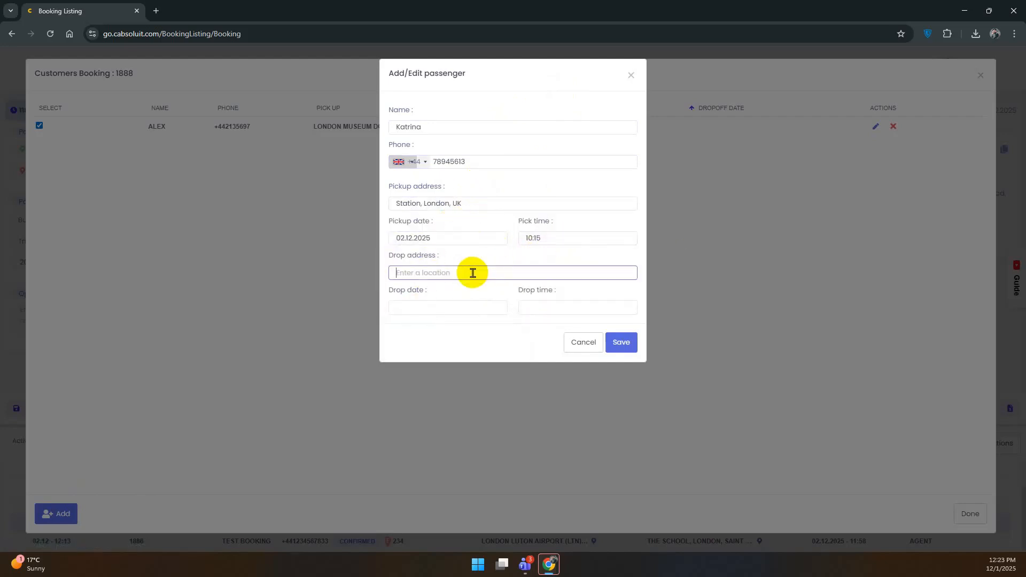
type("museum")
key("BackSpace")
key("BackSpace")
key("BackSpace")
key("BackSpace")
key("BackSpace")
key("BackSpace")
left_click(444, 259)
left_click(454, 270)
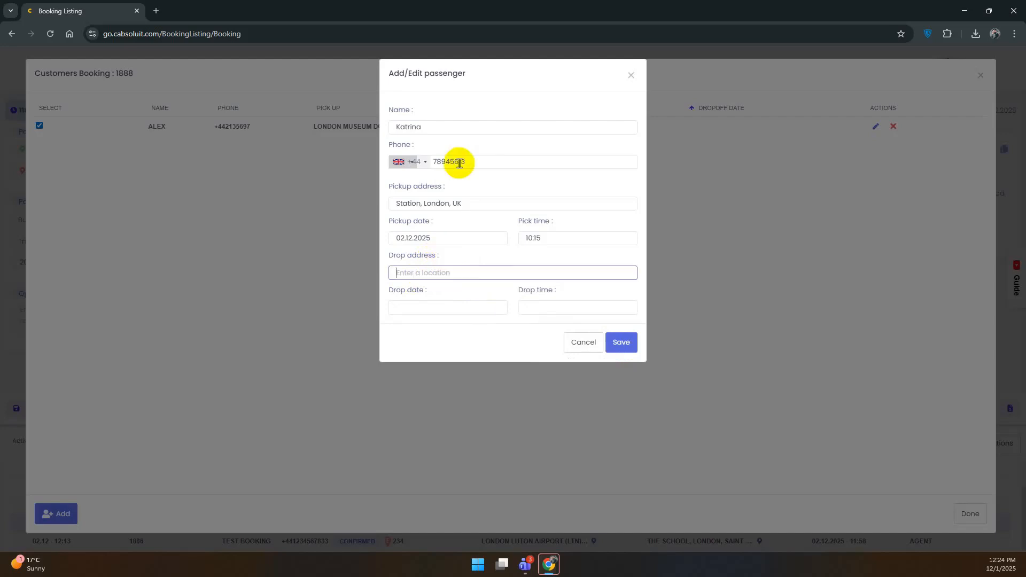
type("port way")
left_click(476, 291)
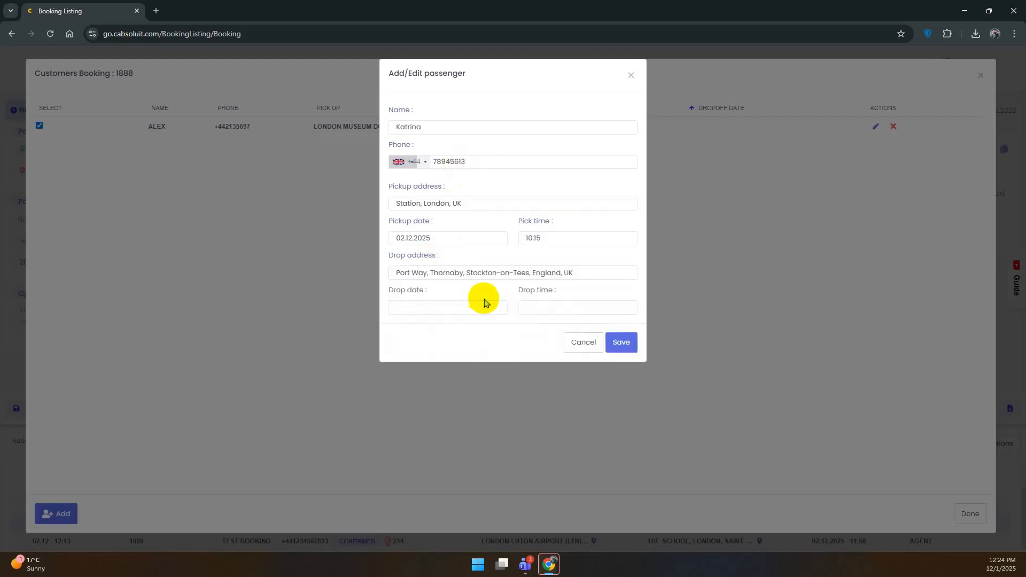
left_click(621, 345)
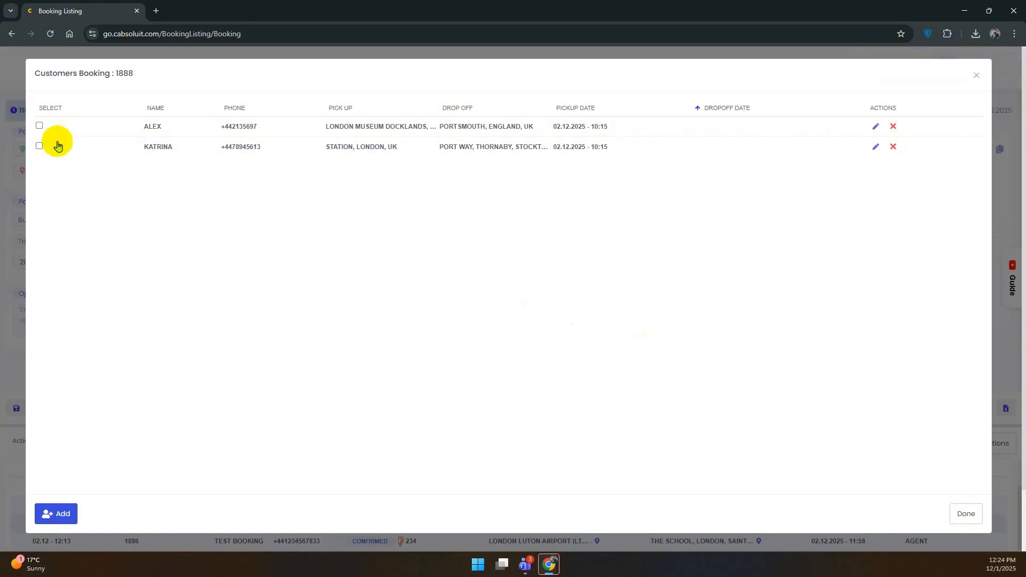
Close the passenger list, select booking 1888, and check both passengers in the tour summary.
left_click(959, 515)
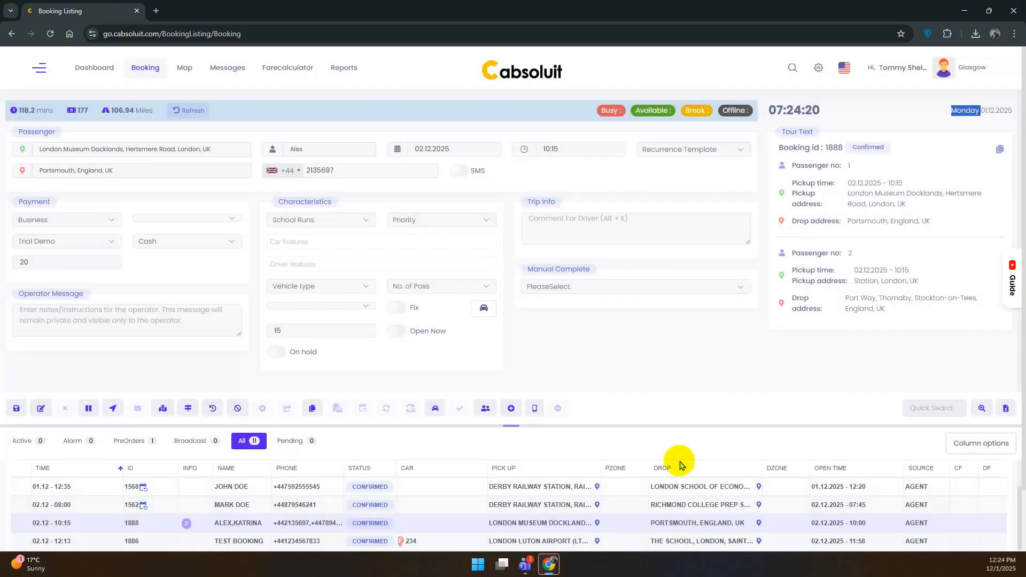
left_click(222, 528)
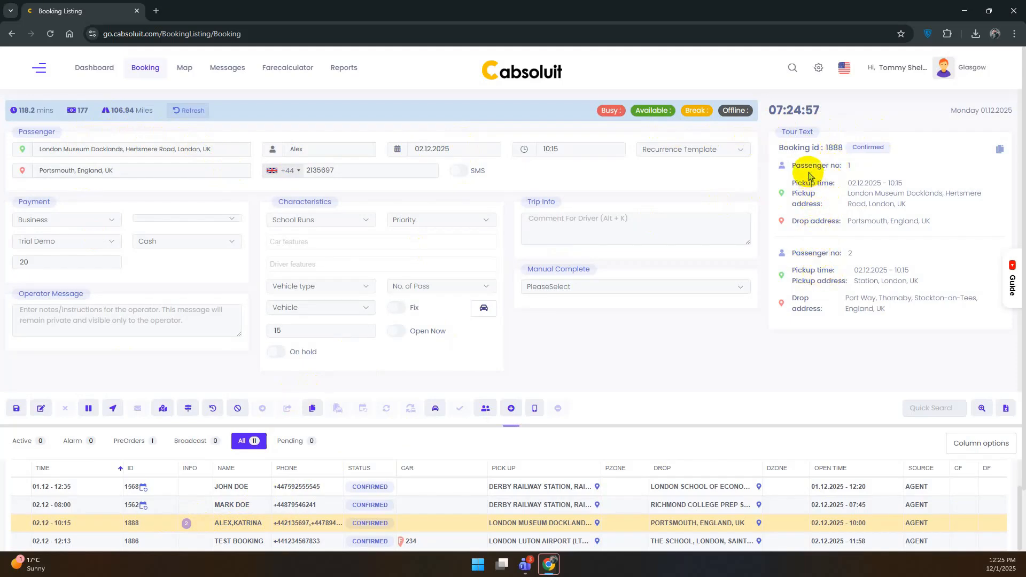
left_click_drag(793, 165, 843, 165)
left_click_drag(792, 252, 823, 258)
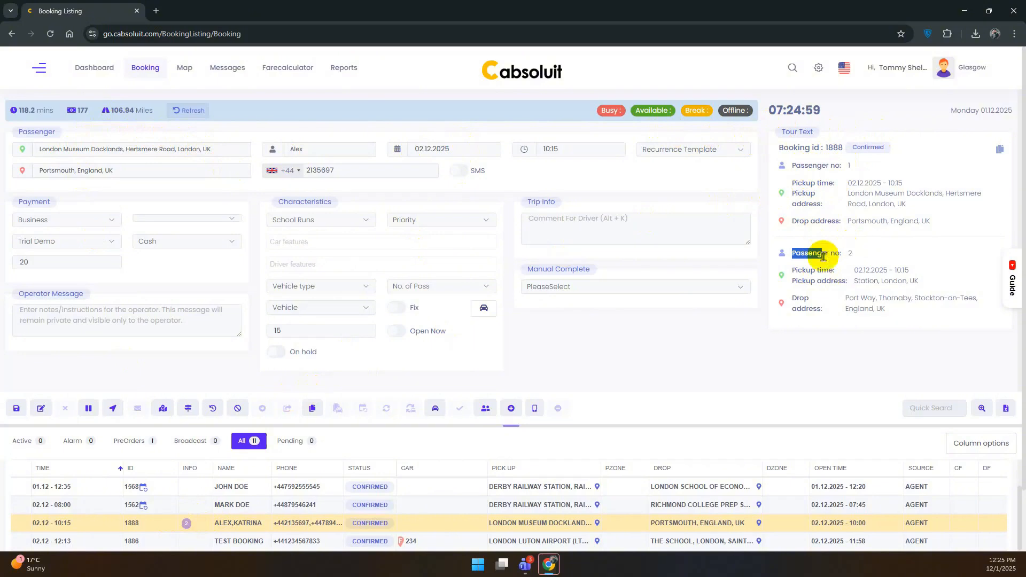